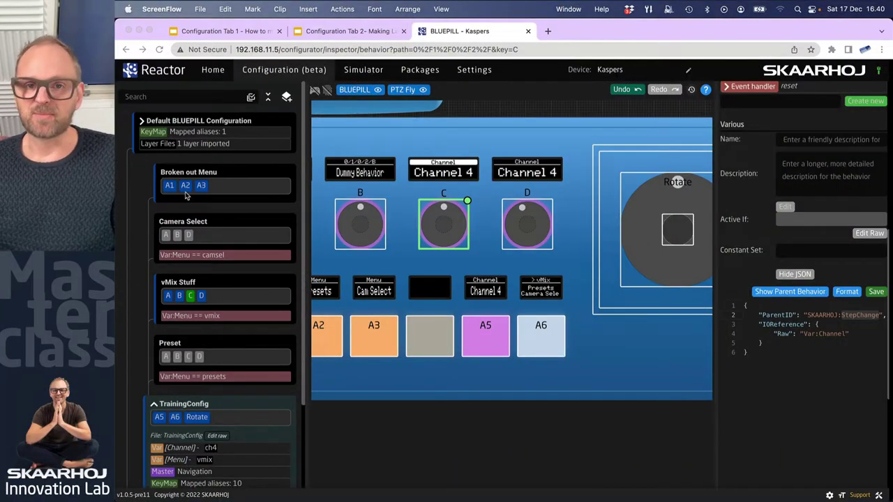
Create a new project named Offpiste, save it, and activate it as the current project.
click(216, 74)
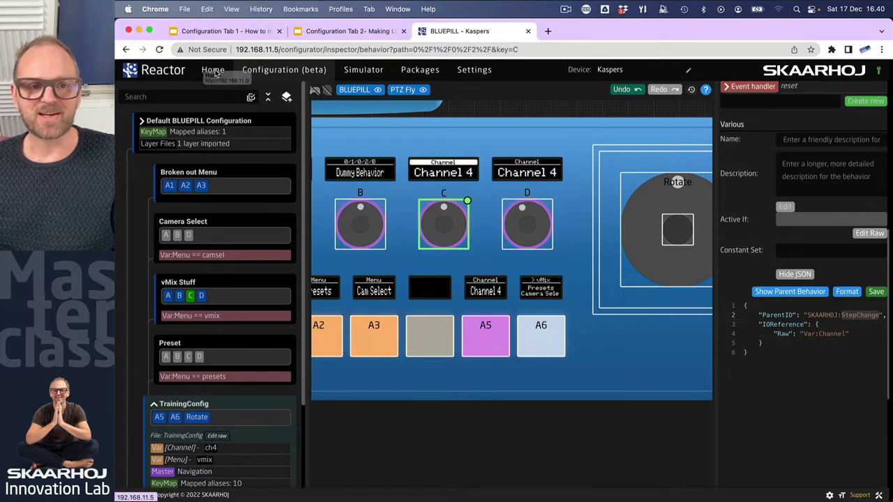
click(216, 74)
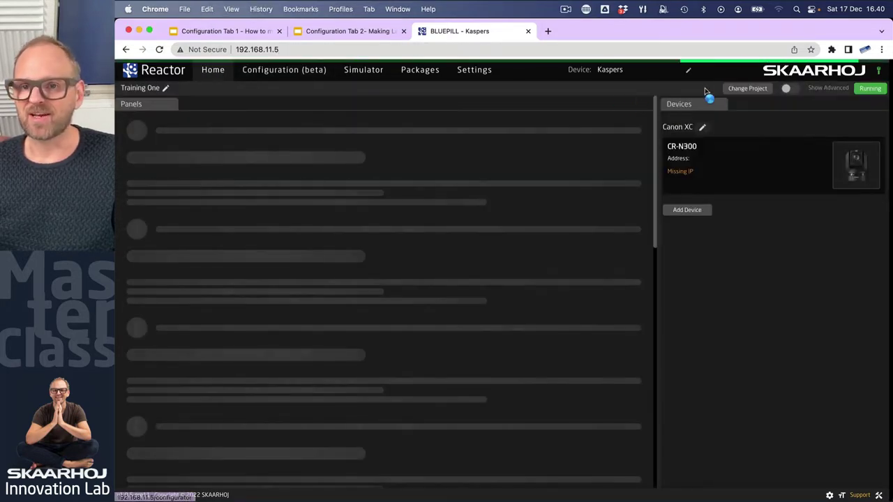
click(749, 89)
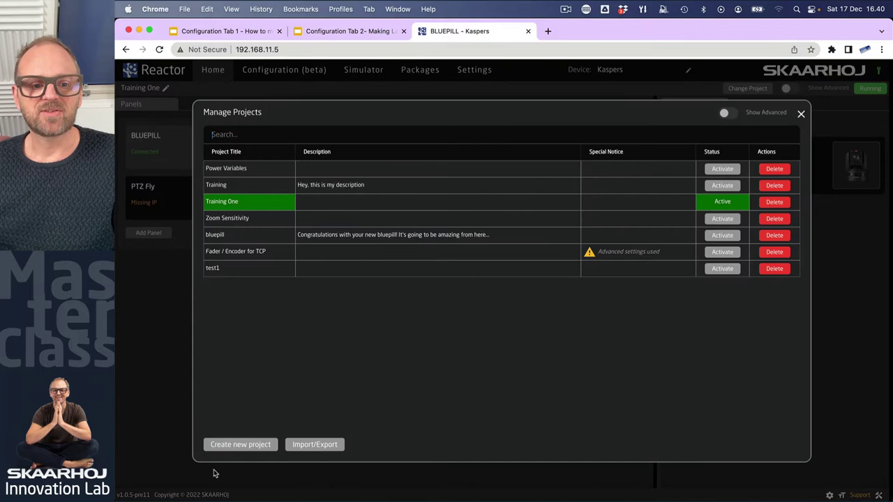
click(263, 448)
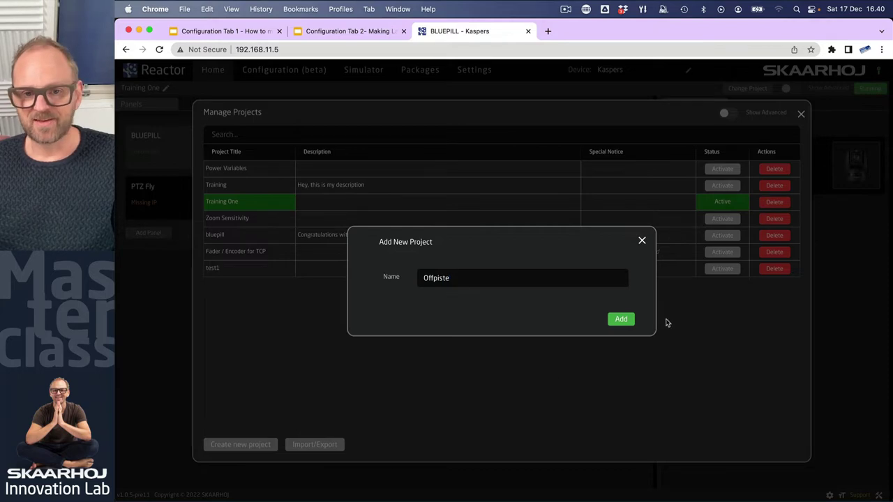
click(608, 321)
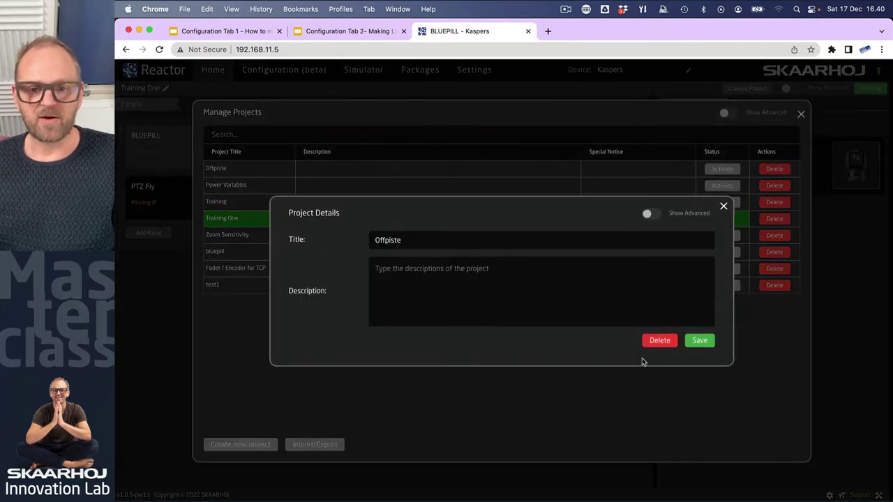
click(700, 341)
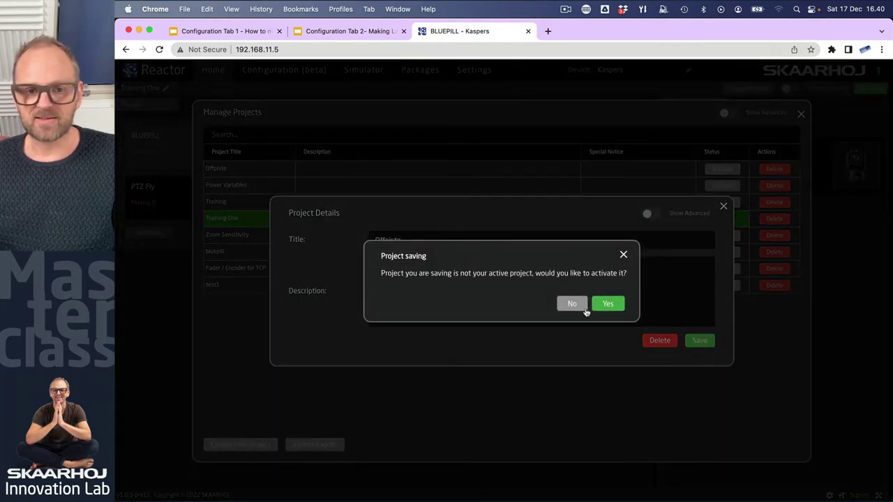
click(607, 304)
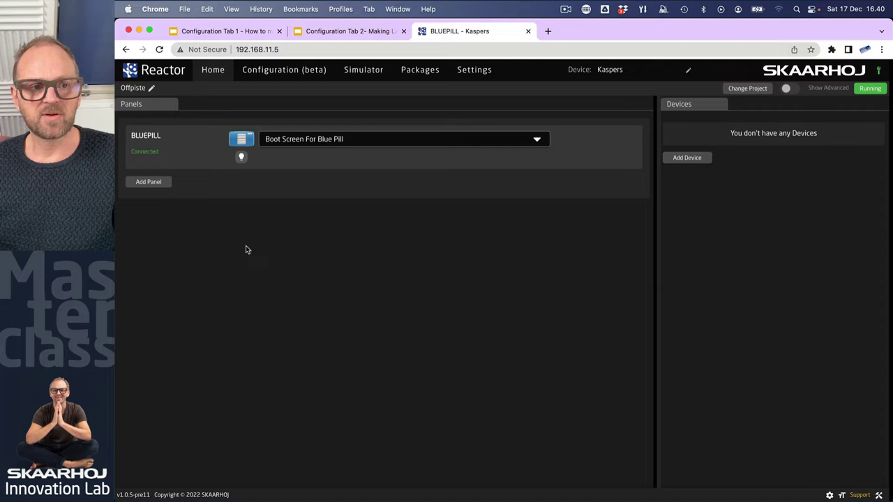
Manually add a PTZ Fly panel to the project with the PTZ Fly - Generic PTZ Control configuration.
click(148, 182)
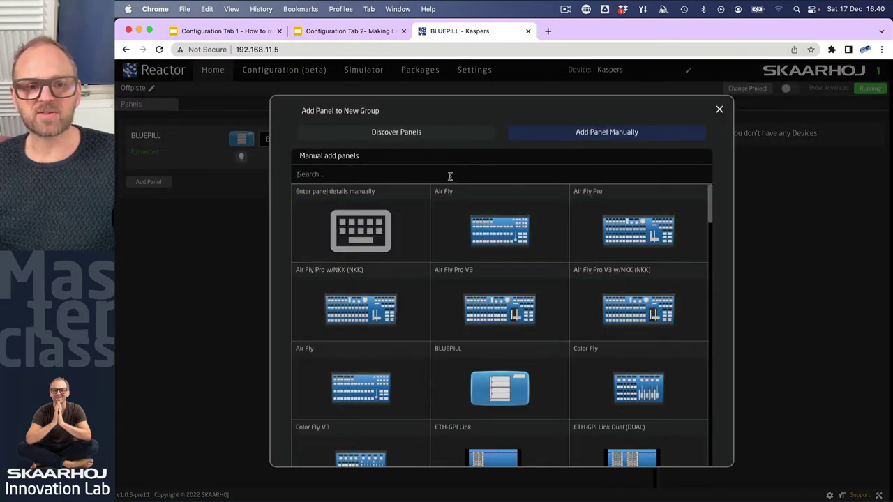
text(ptz)
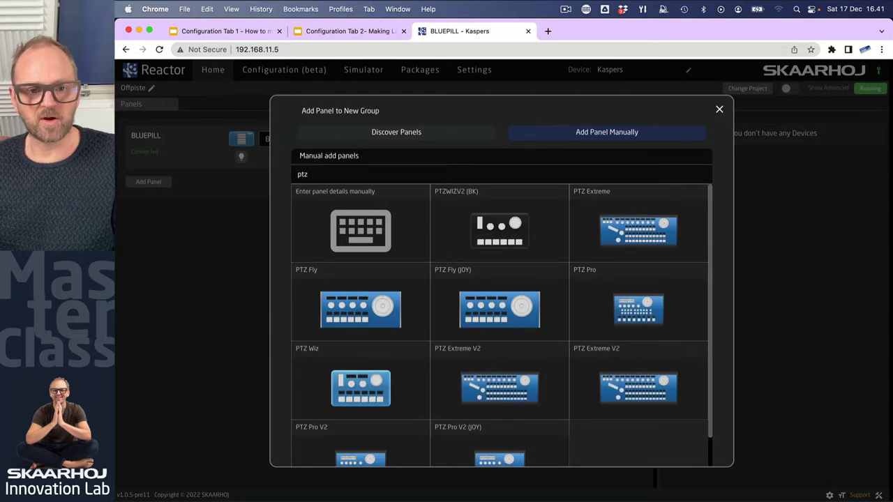
click(433, 315)
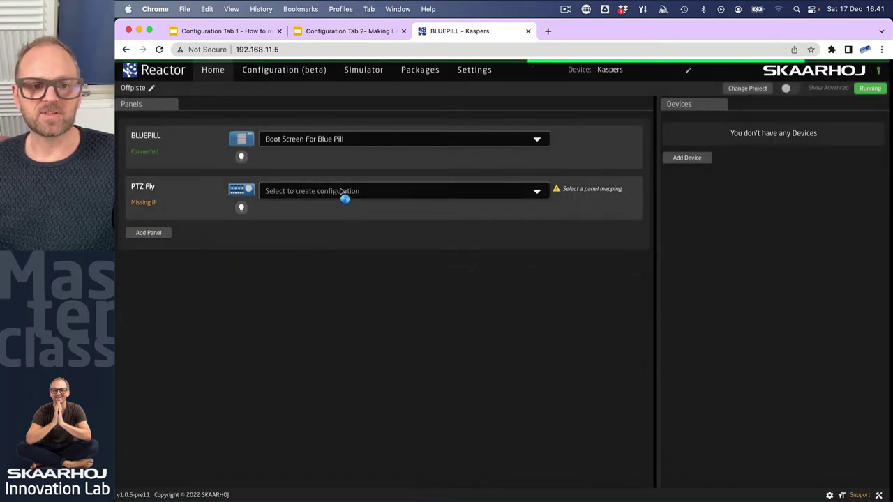
click(330, 193)
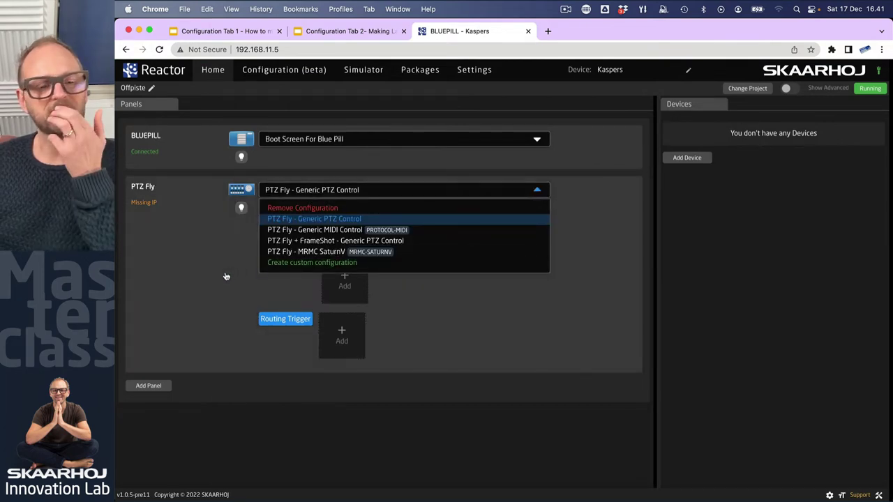
click(221, 276)
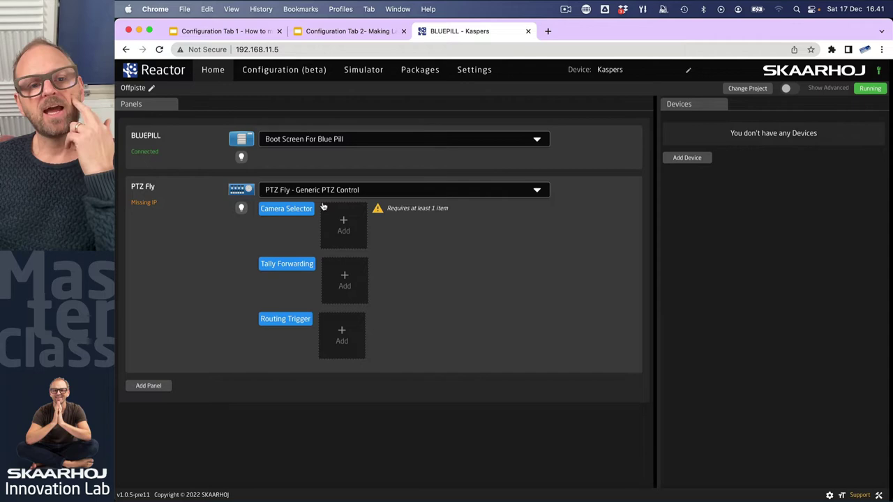
Examine the project's configuration layer tree, including the Default PTZ Fly Configuration and its Engineering Menu sublayers.
click(282, 78)
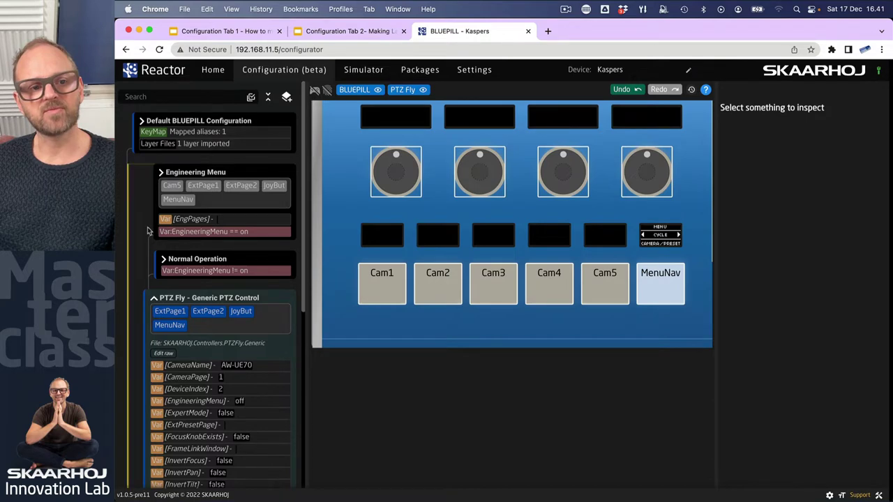
scroll(129, 318, down, 5)
click(167, 373)
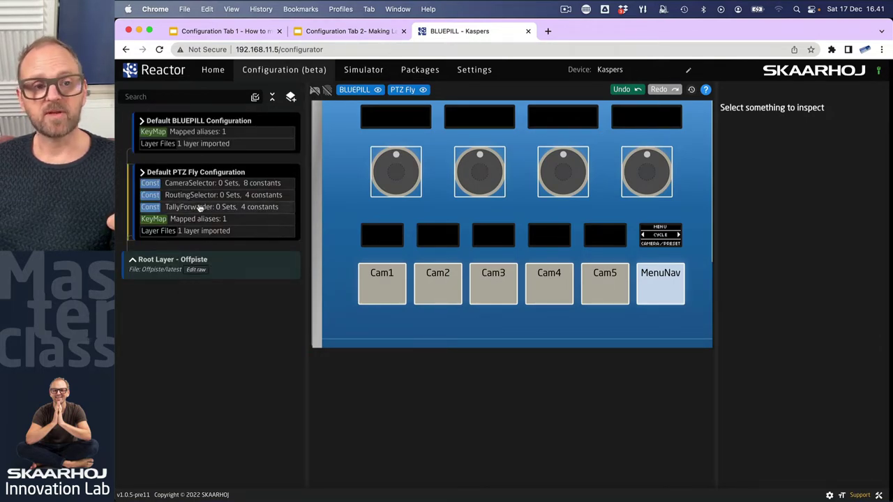
click(143, 173)
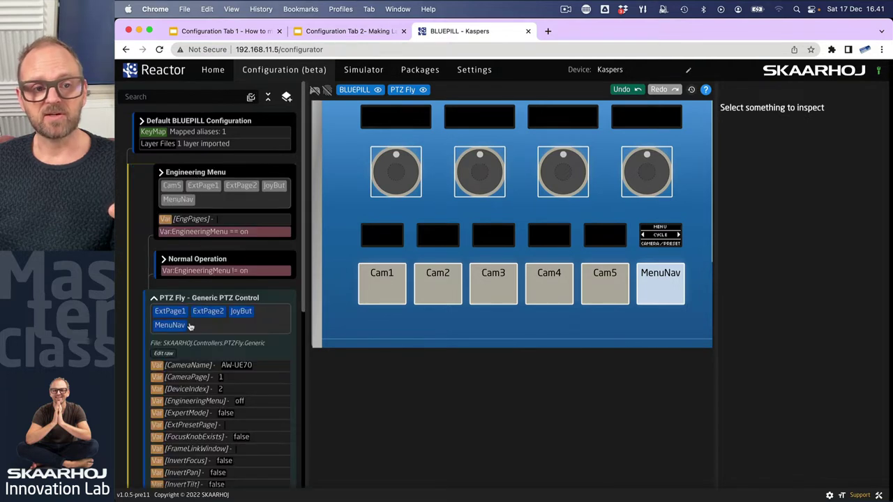
click(161, 172)
scroll(145, 123, up, 2)
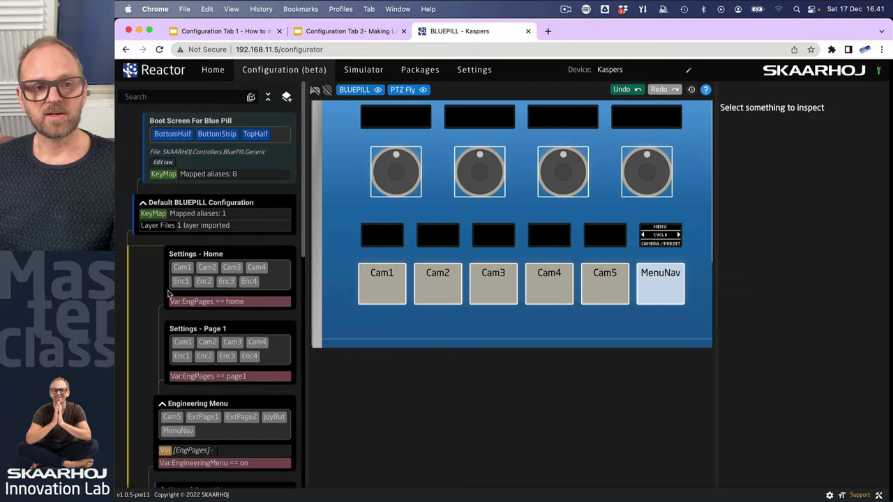
scroll(171, 307, down, 10)
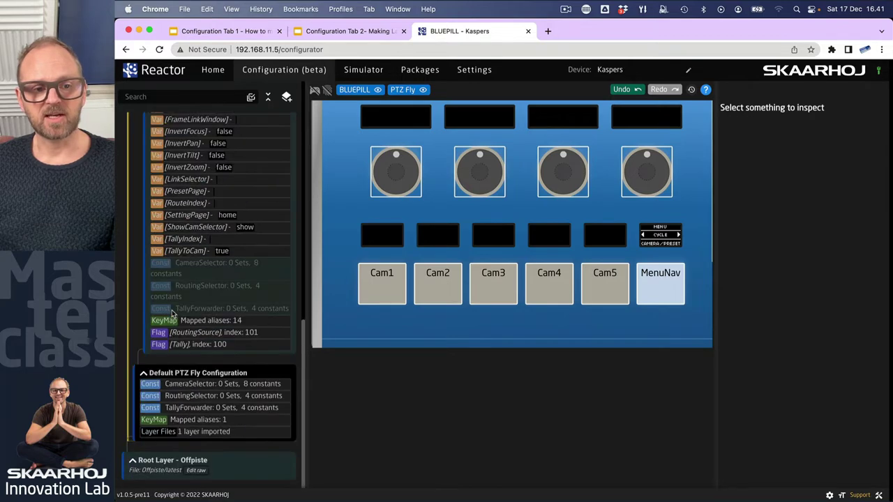
Open the raw JSON of the Offpiste root layer and read through its layers and constant sets.
click(196, 472)
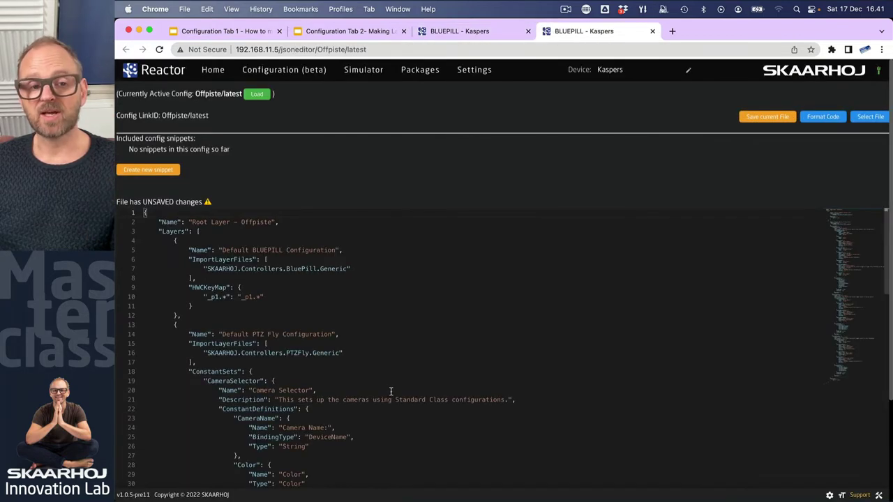
scroll(385, 395, down, 12)
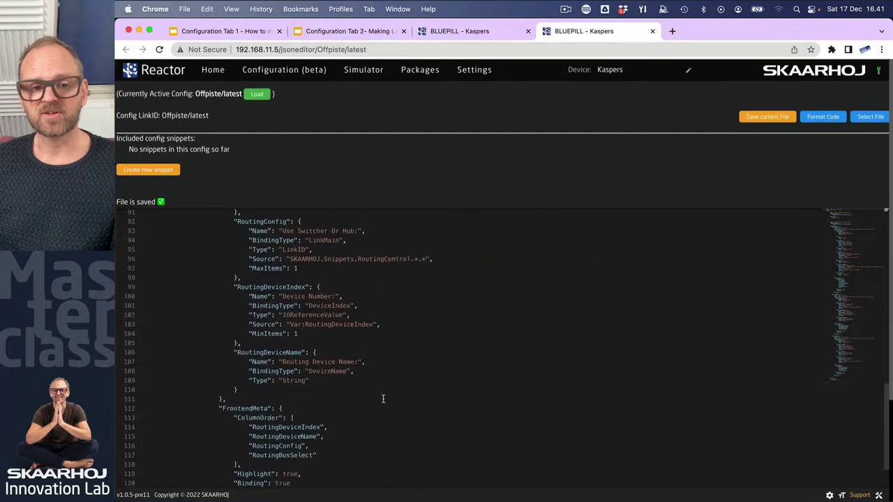
scroll(383, 399, down, 8)
scroll(383, 399, up, 10)
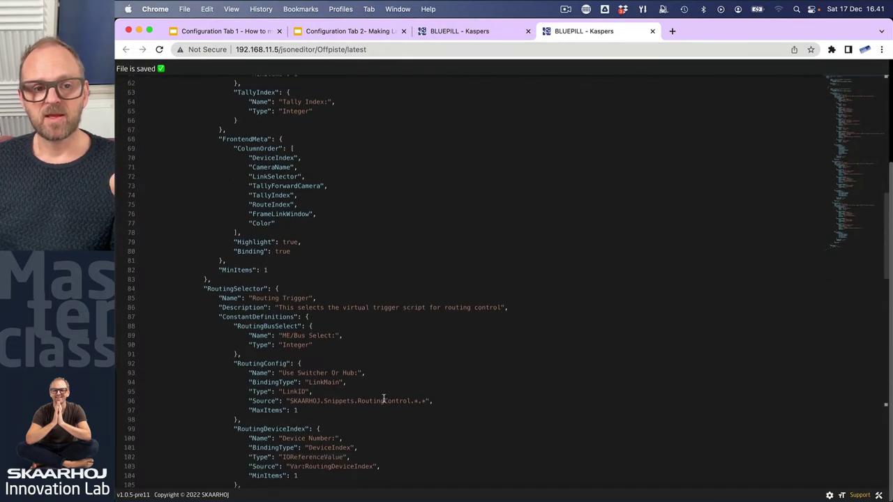
scroll(383, 399, down, 15)
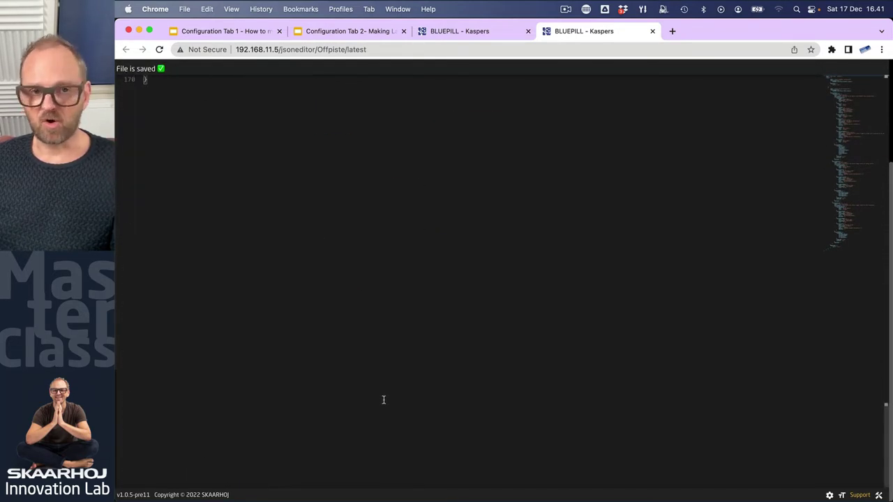
scroll(383, 400, up, 20)
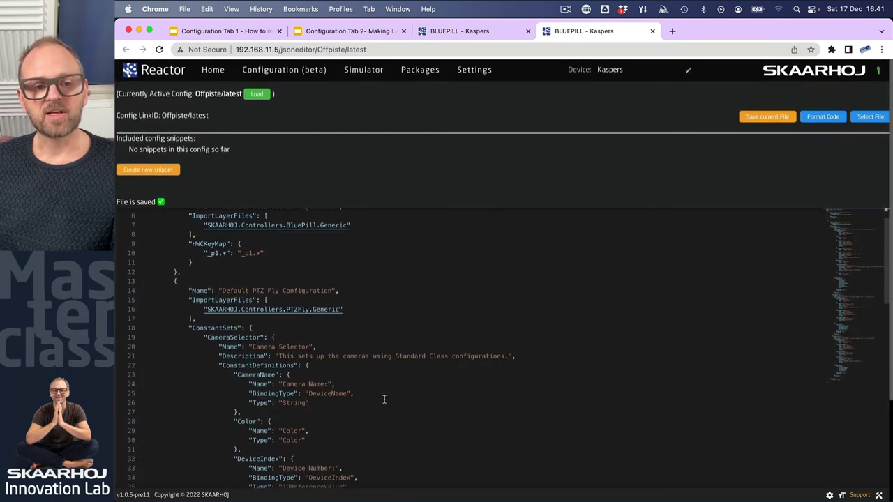
Examine the ImportLayerFiles entries of both panel layers and open the imported SKAARHOJ.Controllers.BluePill.Generic file to read its code.
drag(202, 309, 337, 308)
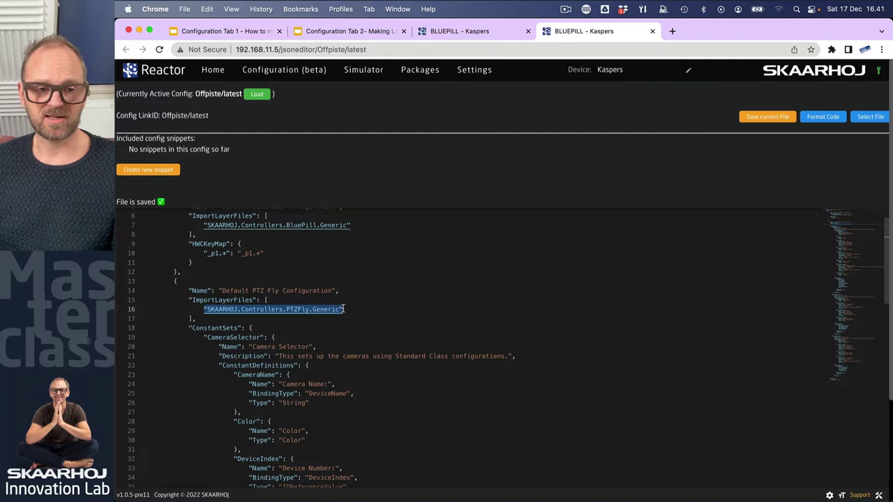
scroll(344, 309, up, 2)
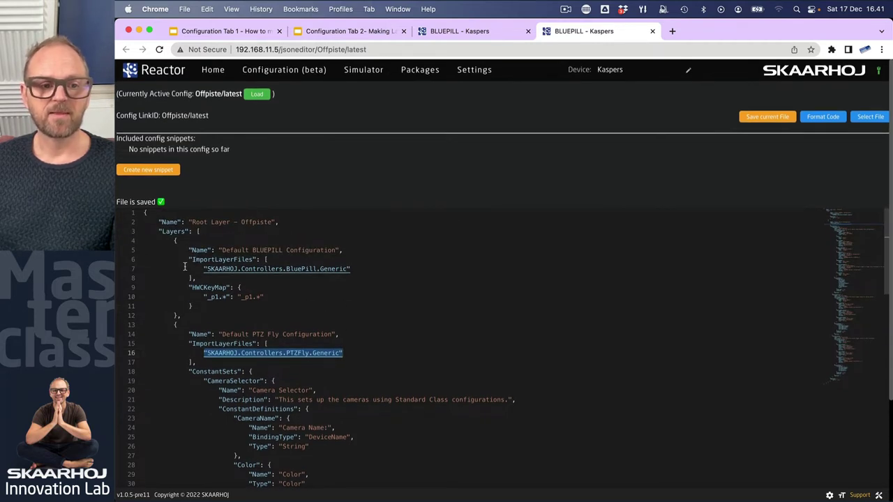
drag(188, 260, 243, 277)
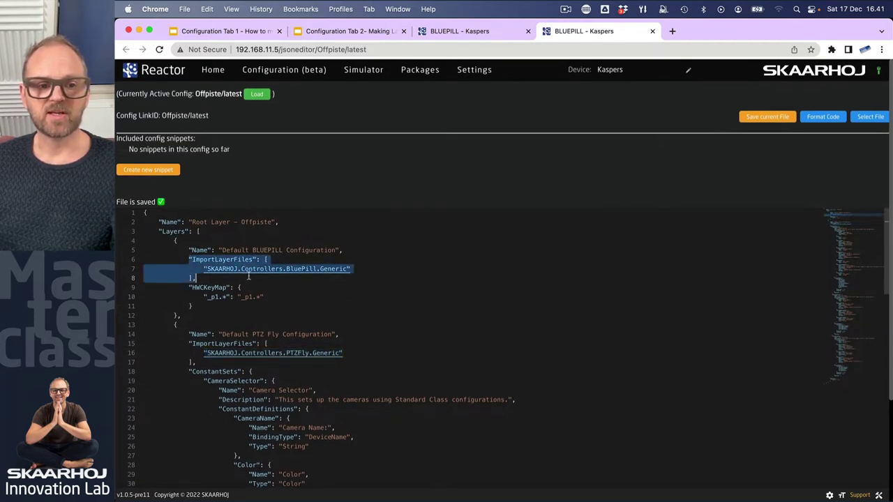
click(343, 268)
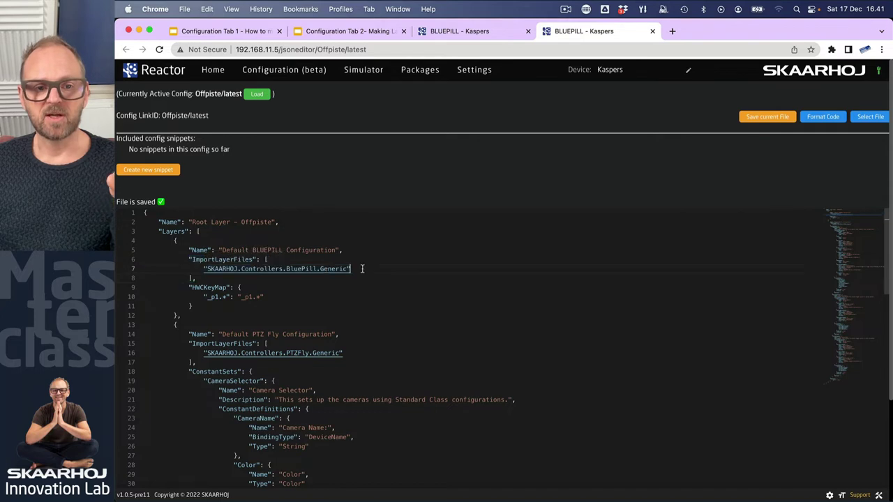
super+click(327, 270)
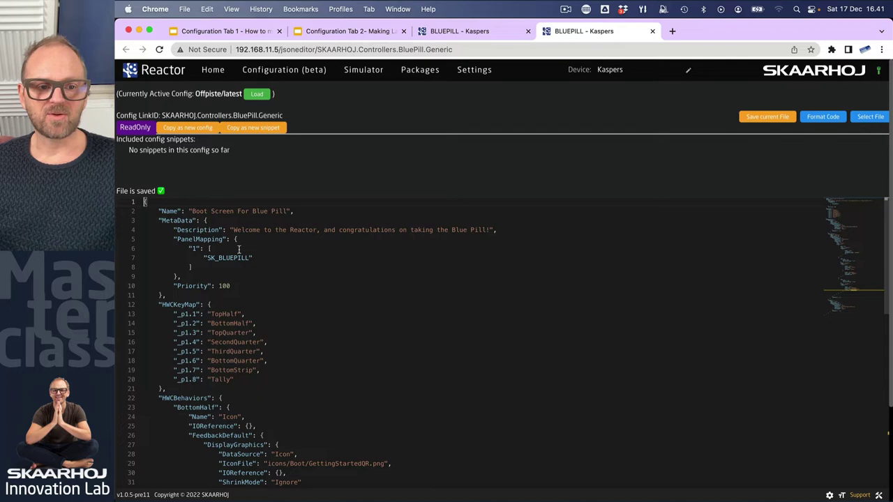
scroll(239, 250, down, 10)
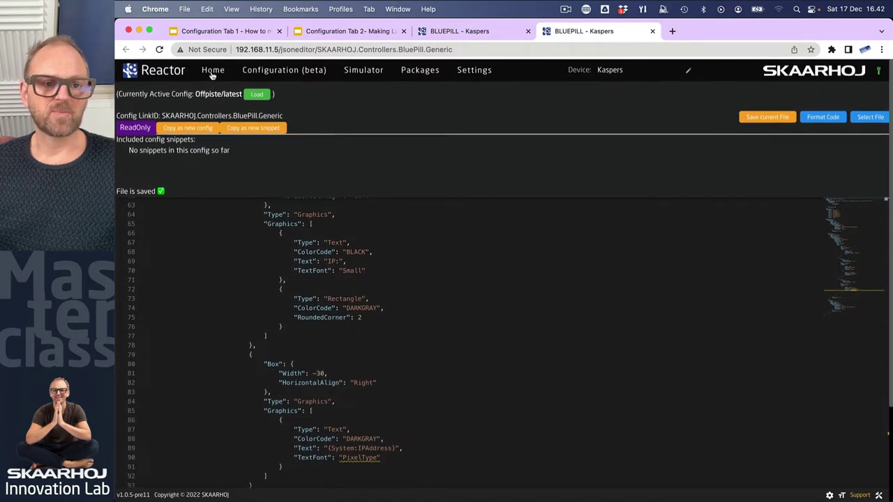
Replace the PTZ Fly panel's configuration with a new custom configuration named TrainingConfig.
click(213, 73)
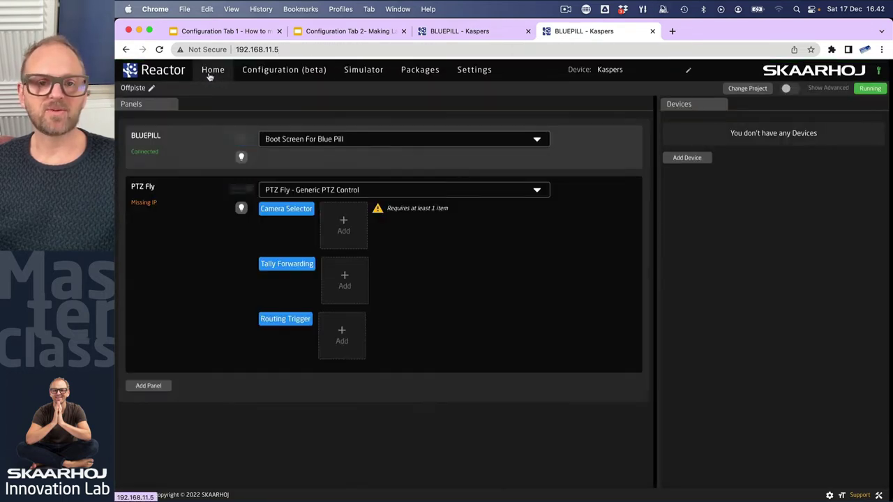
click(359, 190)
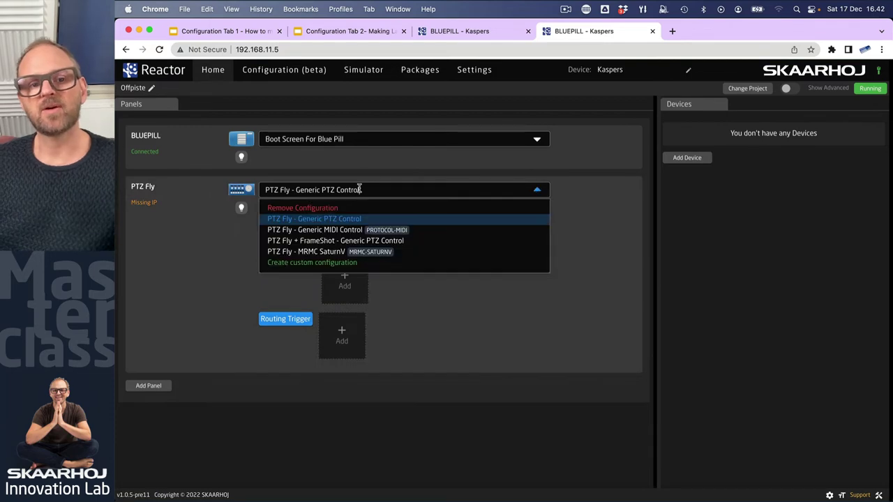
click(319, 263)
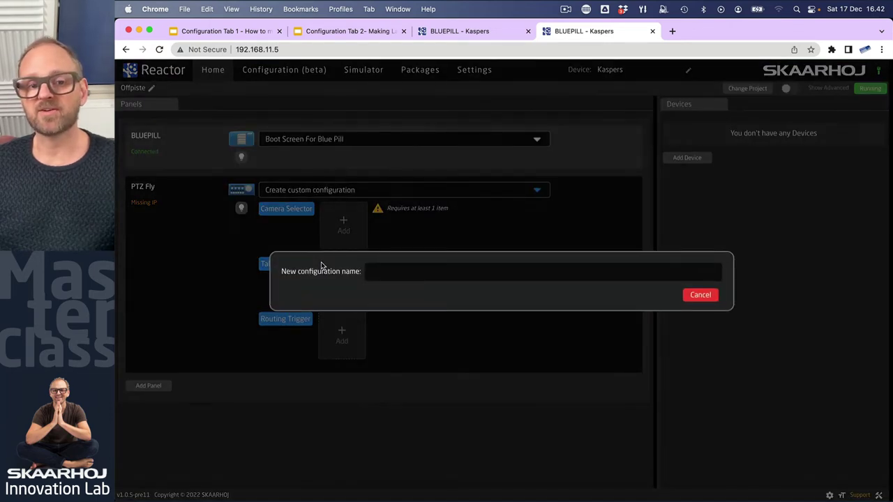
text(TrainingConfig)
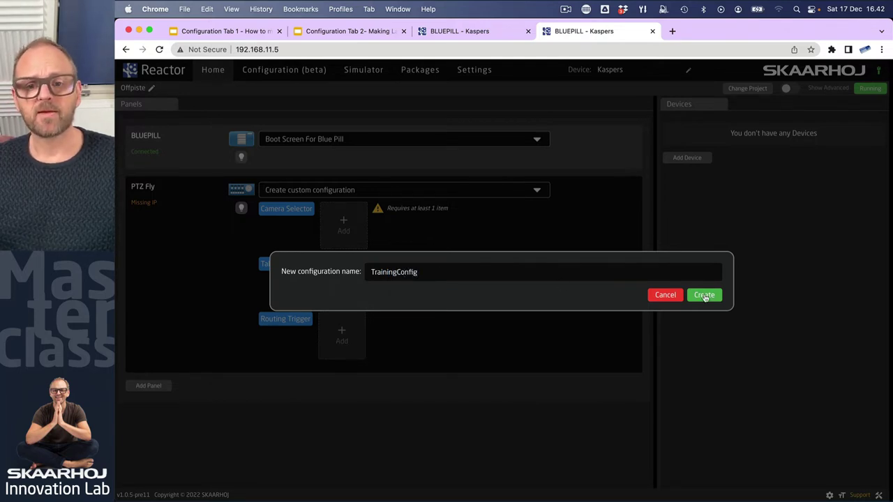
click(704, 295)
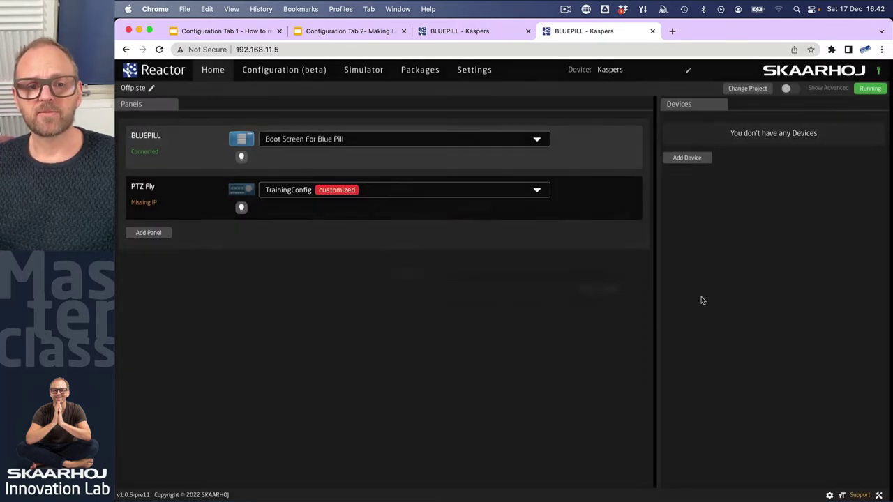
Open the raw JSON of the Offpiste root layer from the configuration tree to examine how TrainingConfig is included.
click(268, 71)
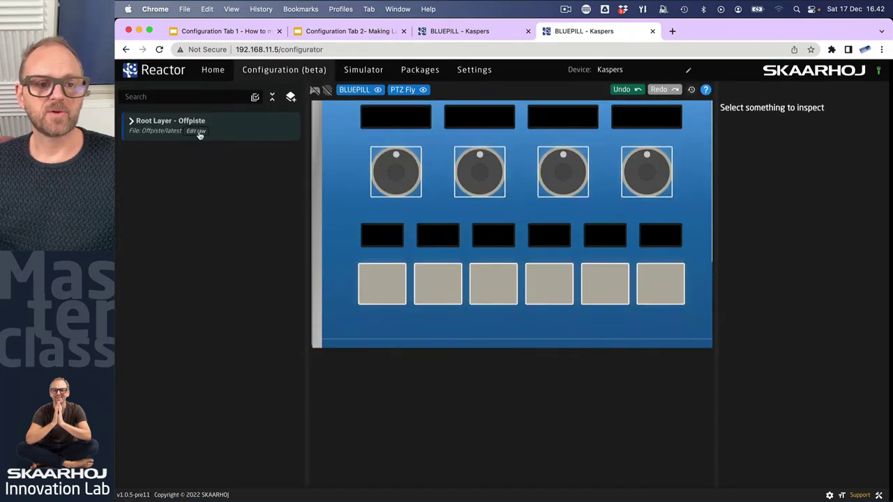
click(197, 131)
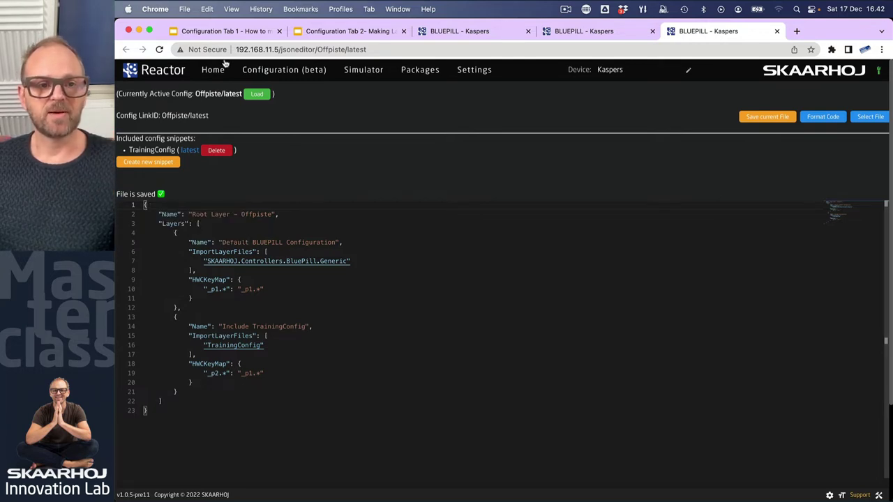
Refresh the configurator, closing its duplicate tab, and expand the root, Include TrainingConfig and Default BLUEPILL Configuration layers in the tree.
click(583, 31)
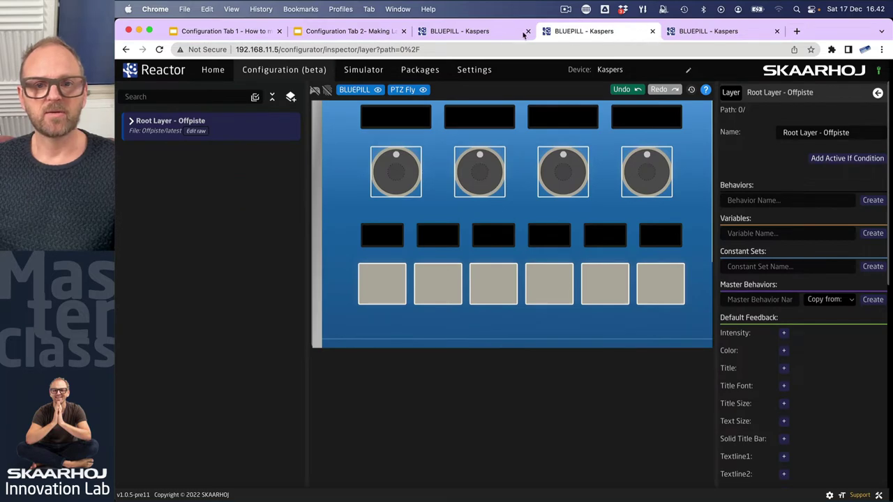
click(500, 33)
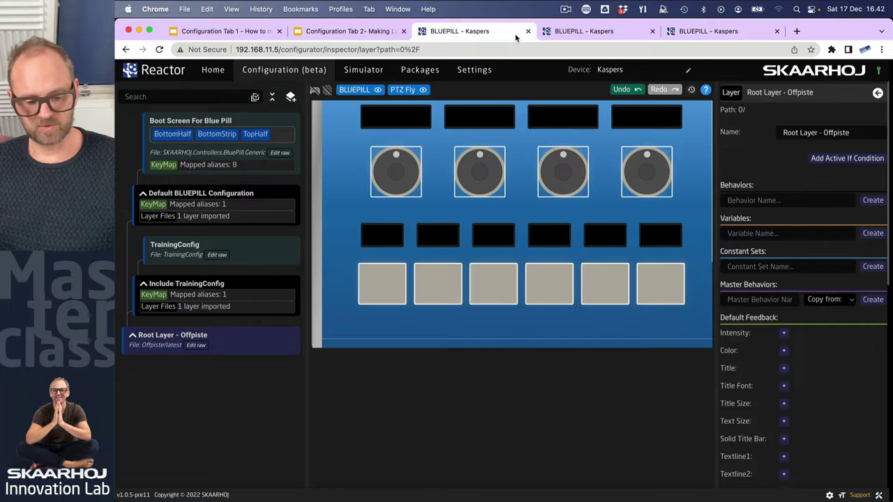
key(super+r)
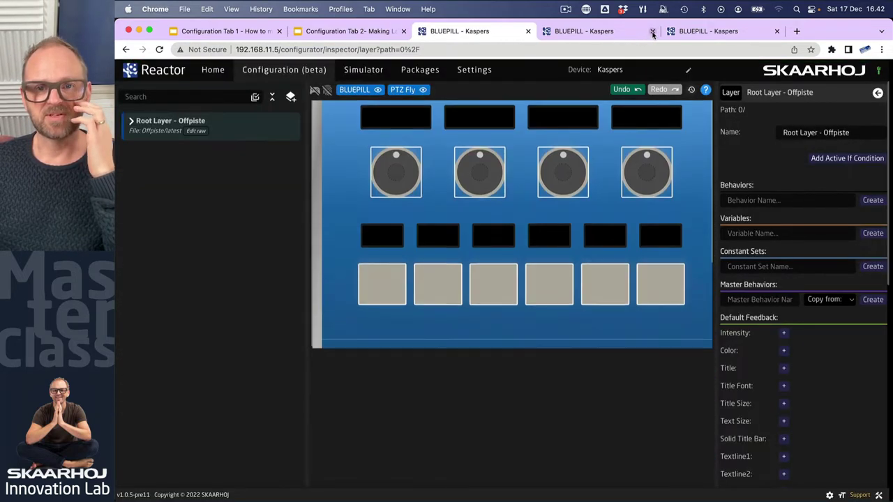
click(653, 31)
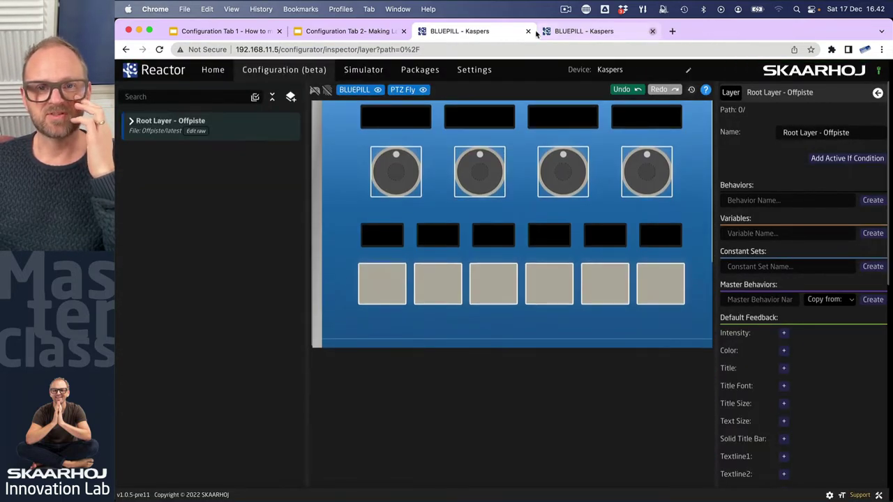
click(131, 121)
click(143, 172)
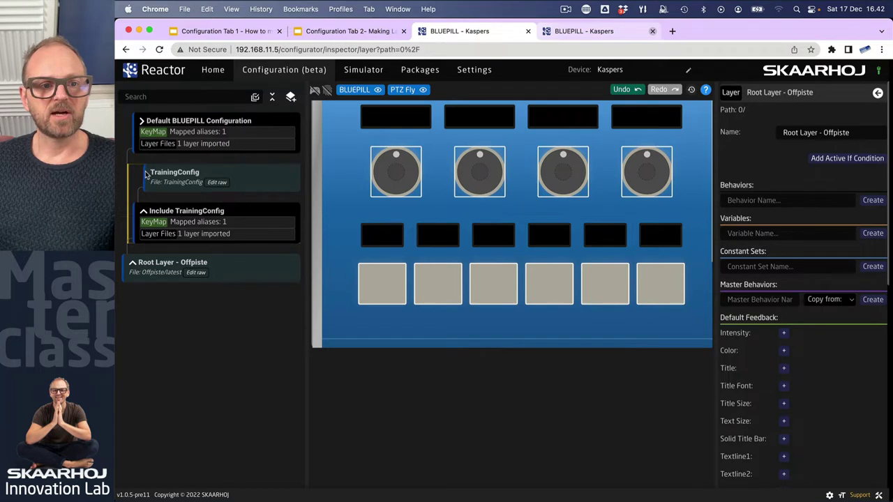
click(142, 121)
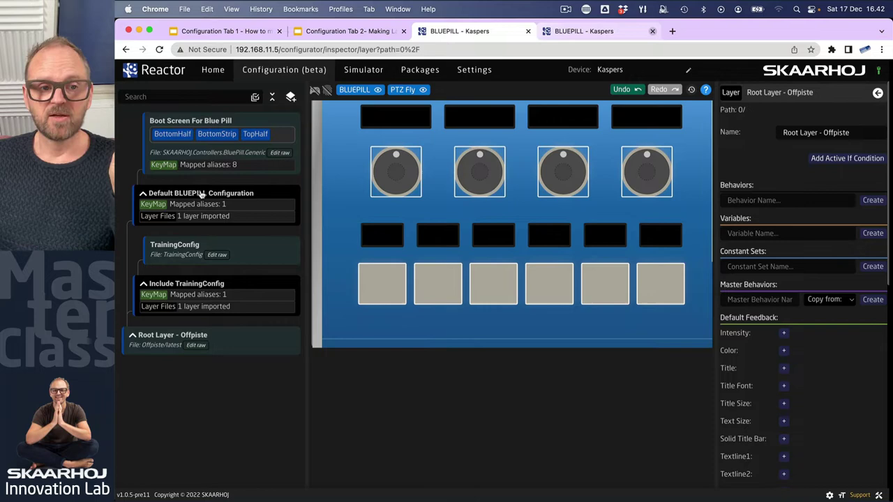
Move the Offpiste raw JSON editor into its own window beside the configuration tree.
click(571, 33)
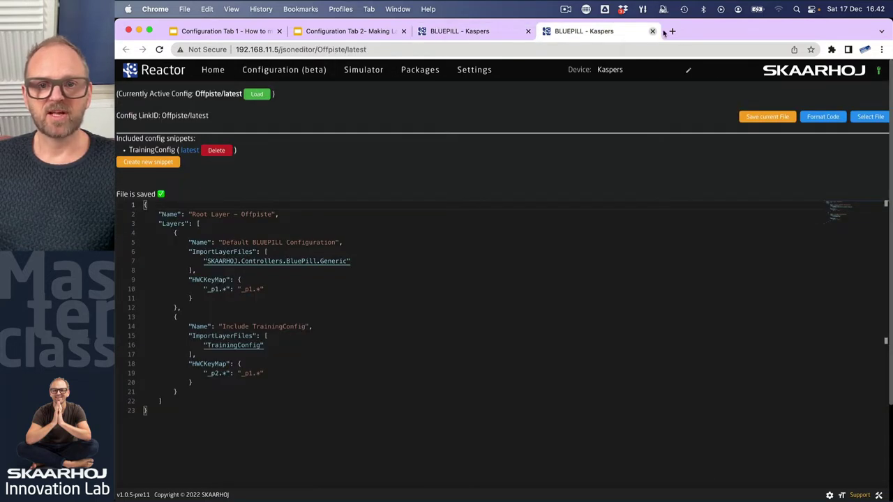
drag(615, 36, 209, 83)
drag(122, 43, 439, 2)
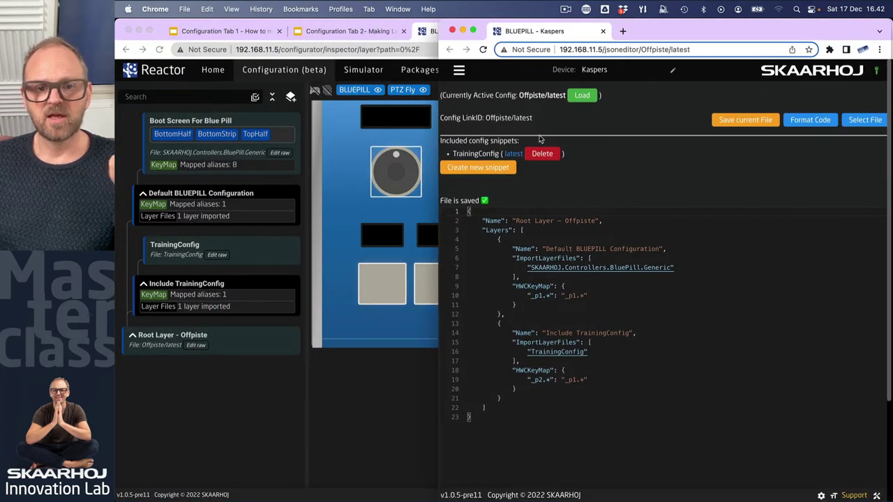
Examine the root layer's Name and Layers entries and both ImportLayerFiles blocks in the JSON against the configuration tree.
drag(513, 221, 603, 221)
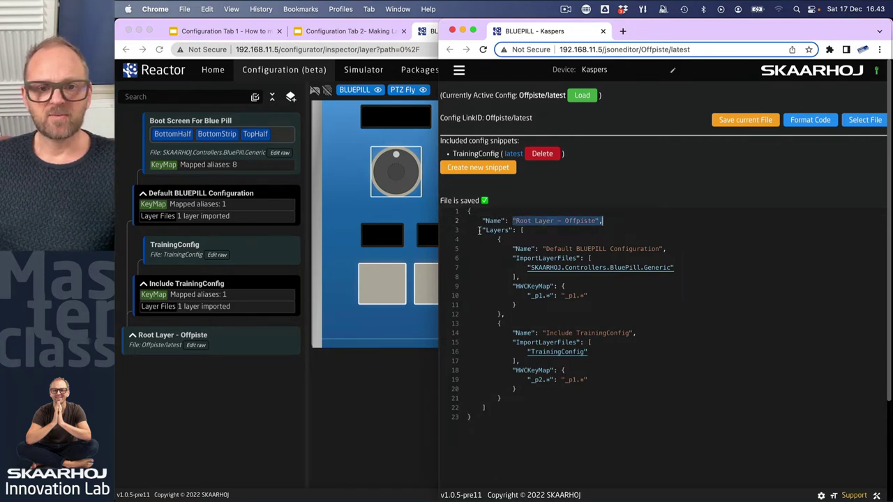
drag(480, 230, 535, 231)
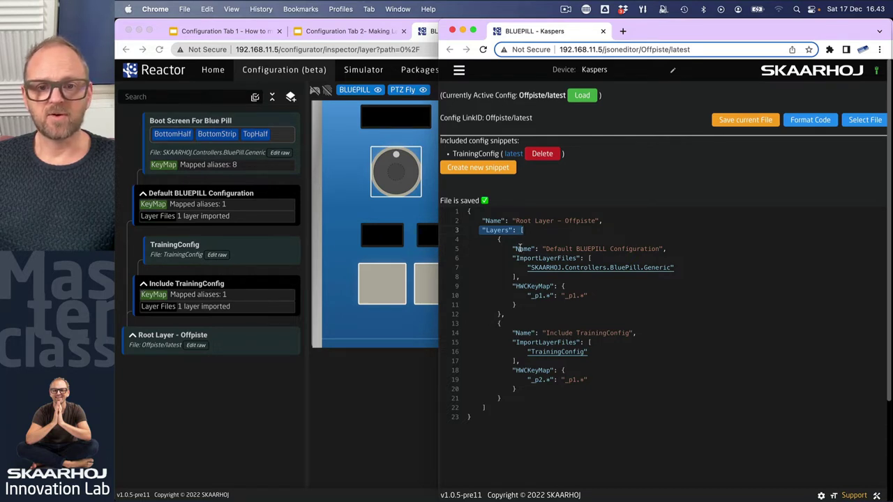
drag(526, 333, 655, 333)
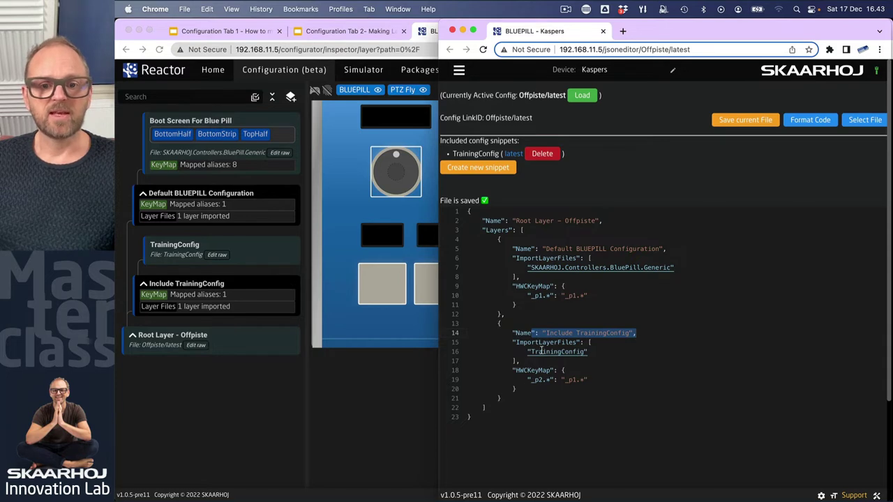
drag(513, 343, 521, 361)
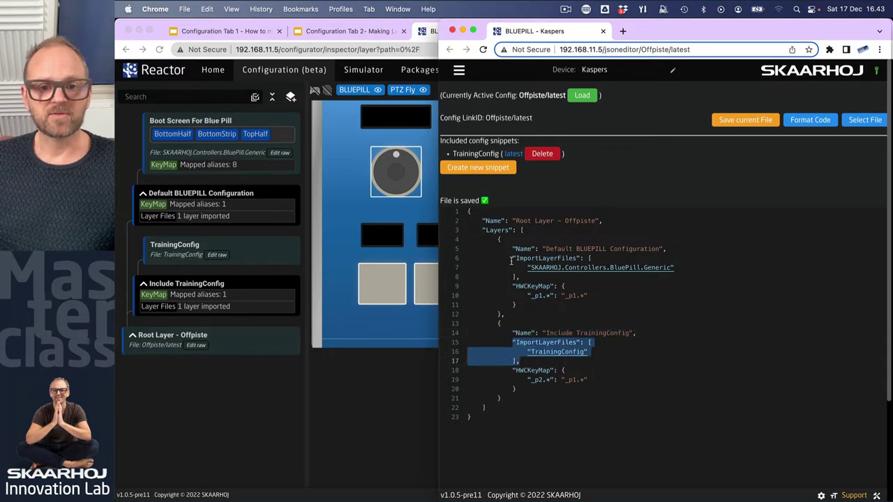
drag(513, 258, 524, 277)
mouse_move(537, 263)
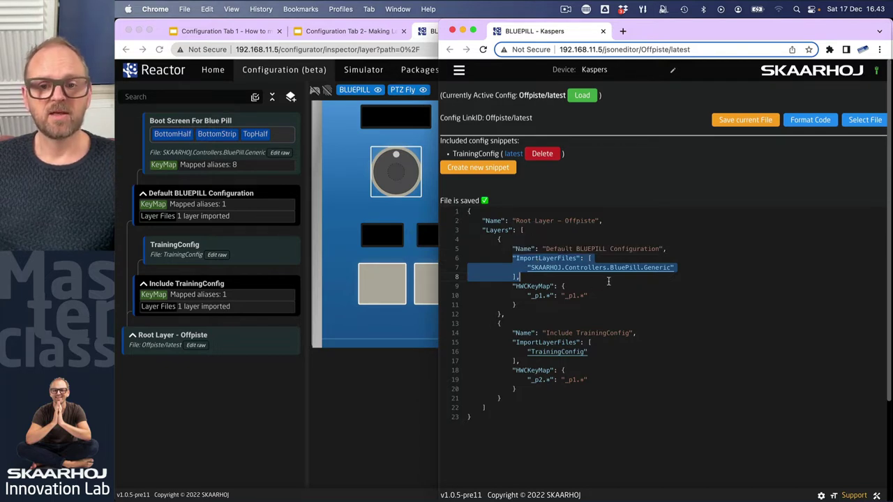
Open the imported SKAARHOJ.Controllers.BluePill.Generic file and show the Blue Pill's boot screen beside its code for comparison.
click(634, 275)
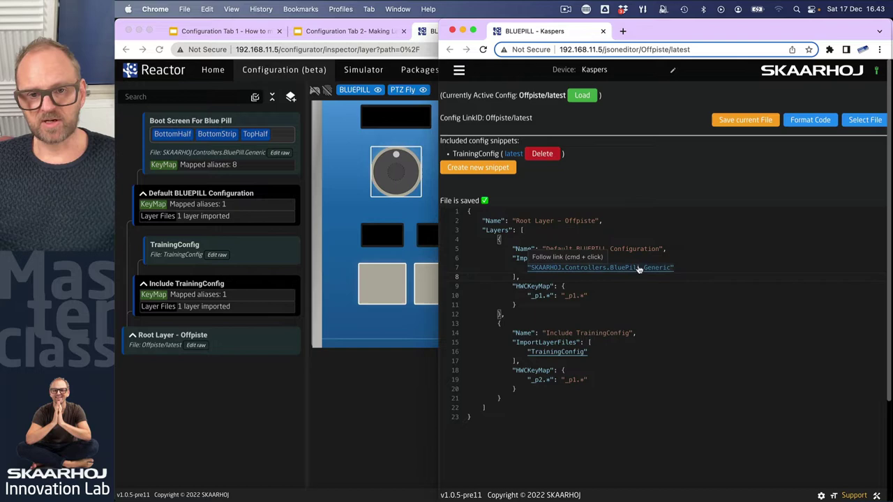
super+click(637, 268)
scroll(607, 298, down, 10)
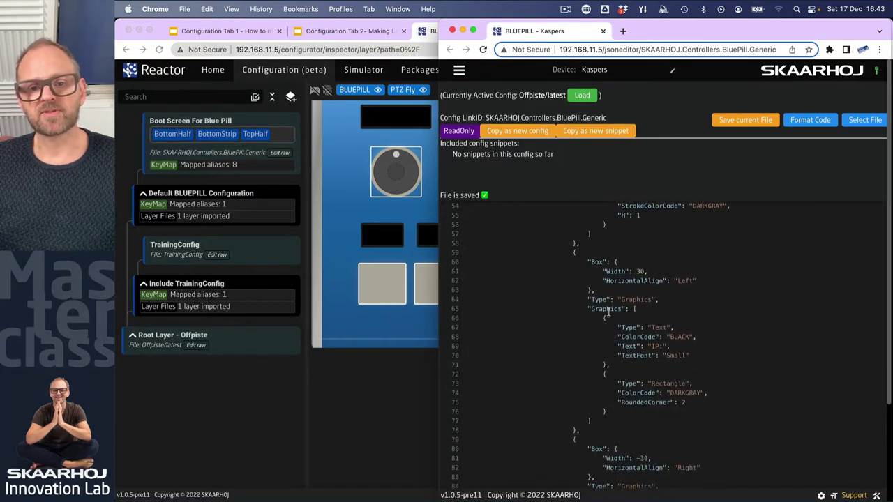
click(342, 177)
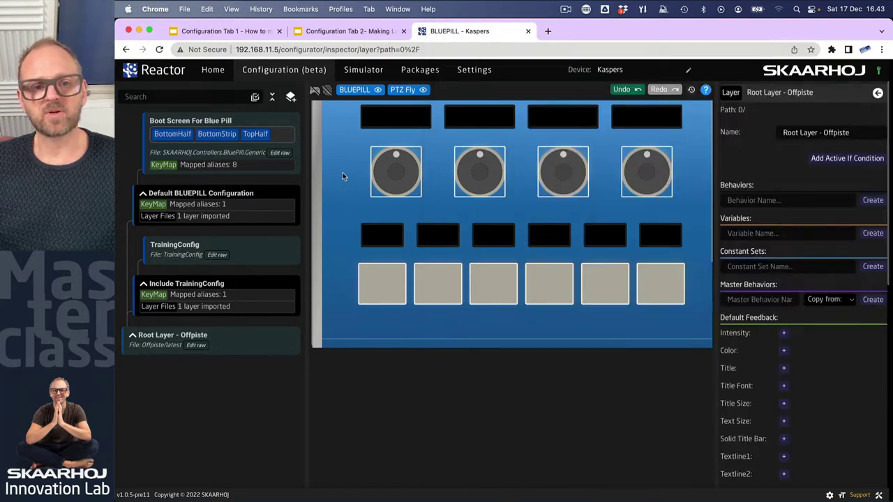
scroll(343, 380, up, 5)
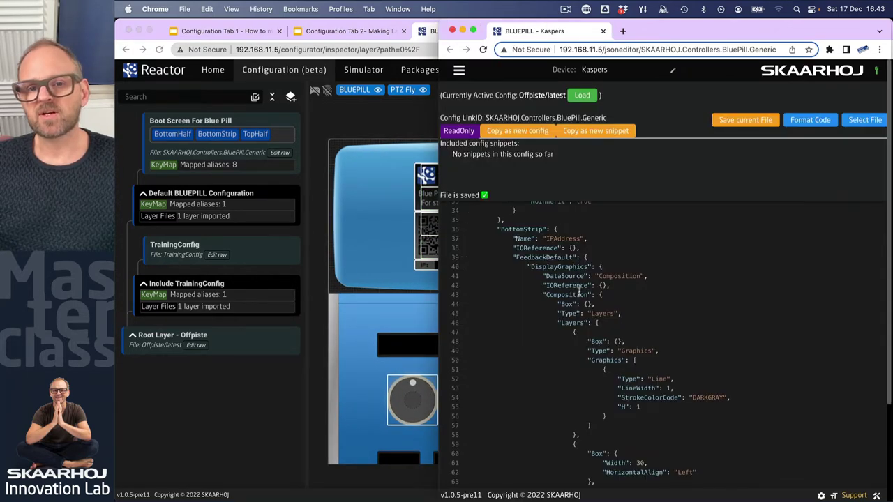
Examine the BottomStrip's DisplayGraphics and Composition blocks and read through to the TopHalf definition at the file's end.
double_click(553, 266)
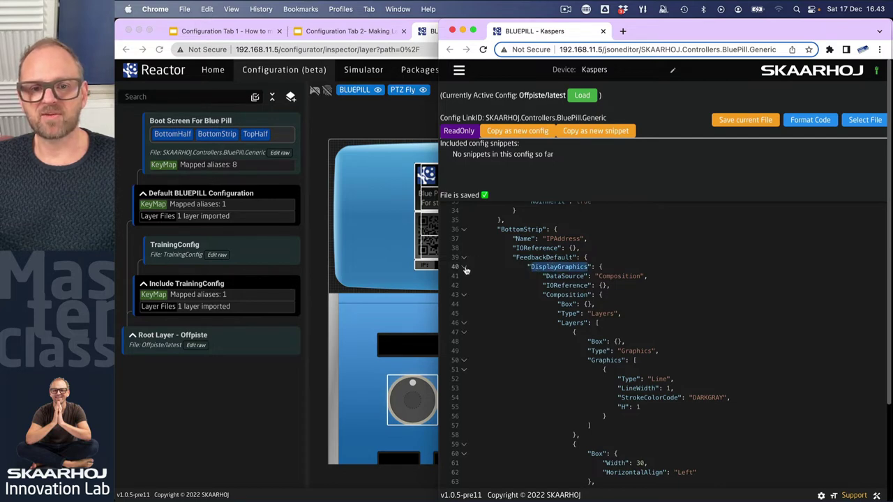
click(464, 294)
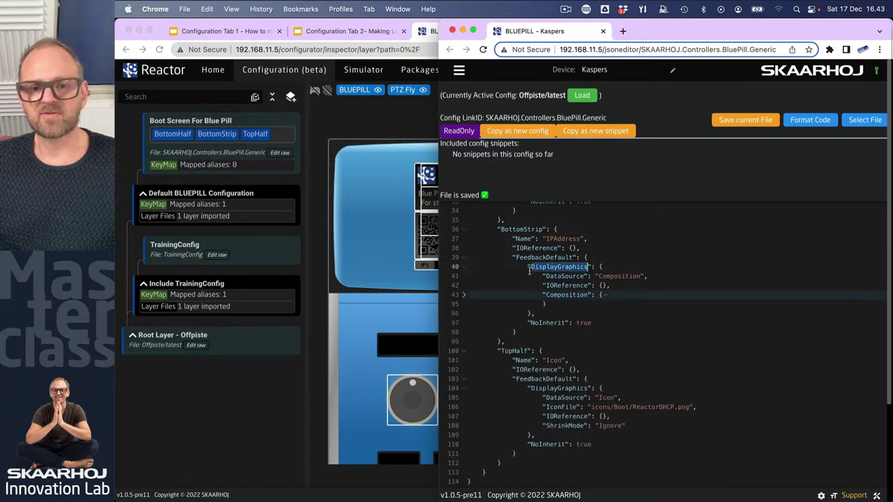
click(464, 266)
click(465, 267)
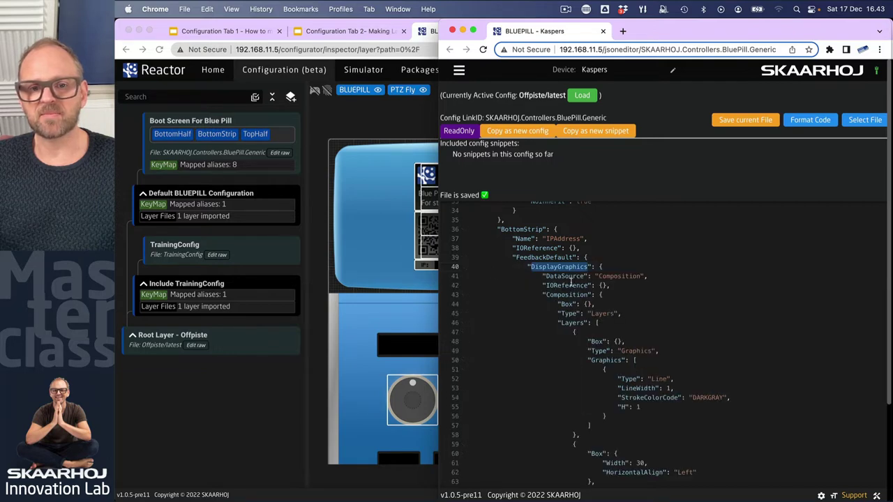
scroll(589, 348, down, 3)
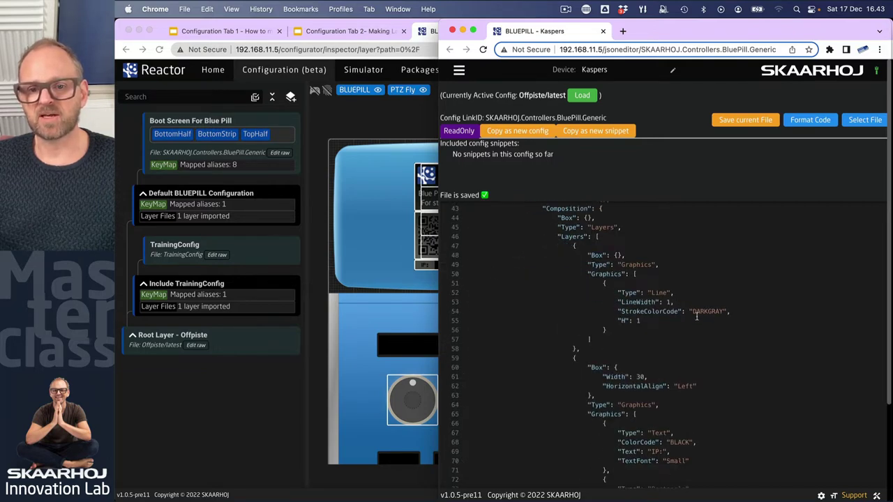
scroll(638, 421, down, 15)
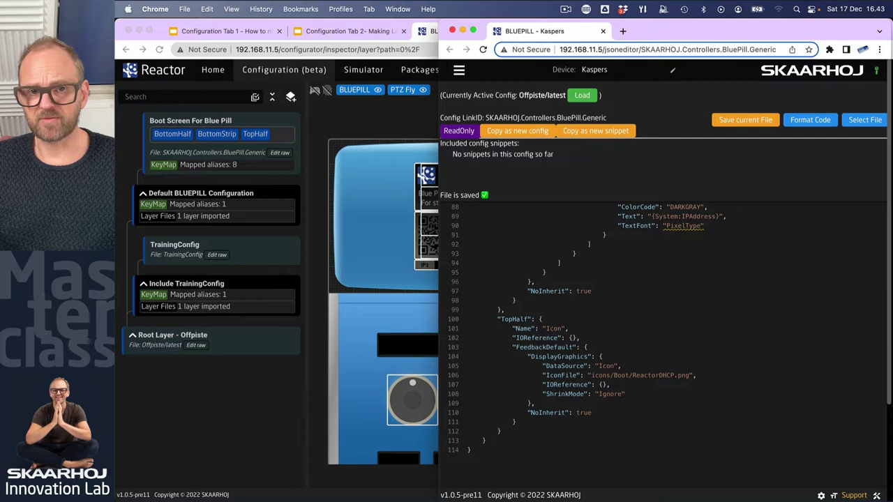
Load the active Offpiste configuration in the JSON editor and open its TrainingConfig snippet to examine the layer name and panel mapping.
click(583, 97)
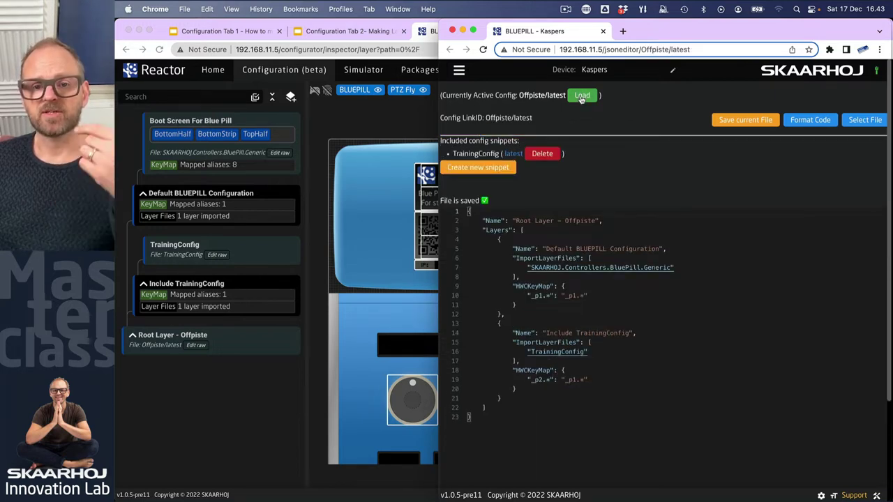
mouse_move(561, 351)
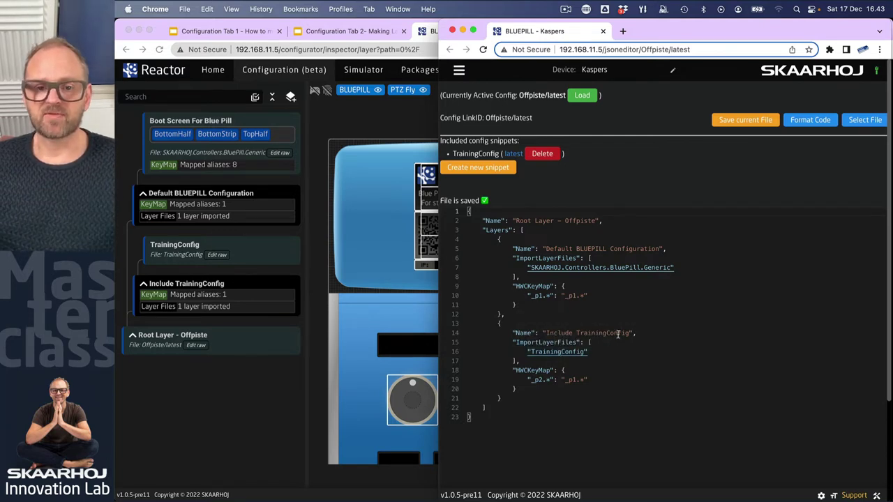
key(super+w)
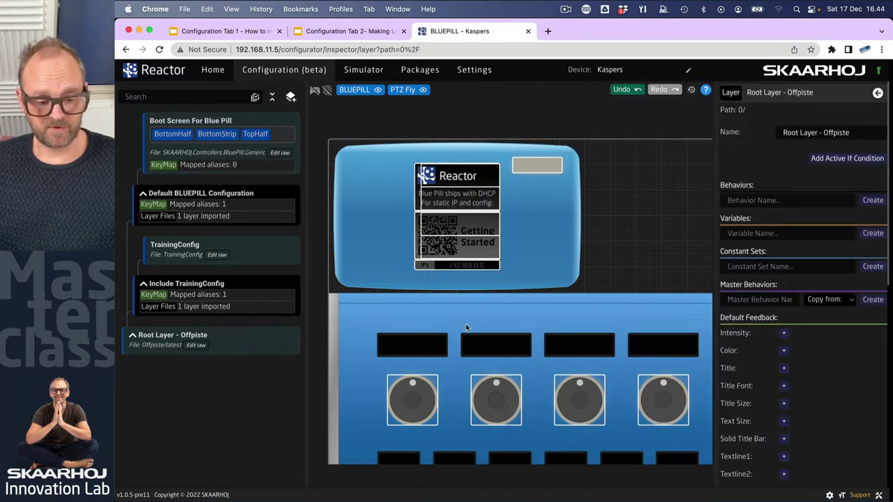
scroll(474, 327, down, 5)
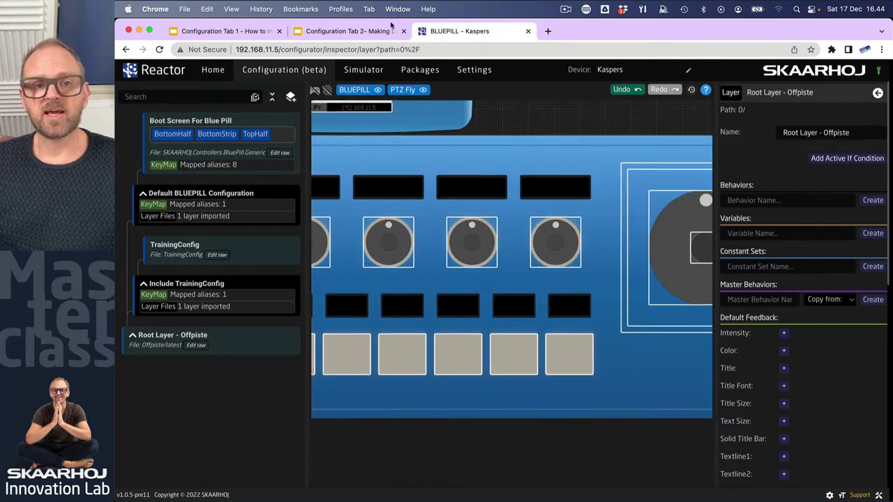
key(super+shift+t)
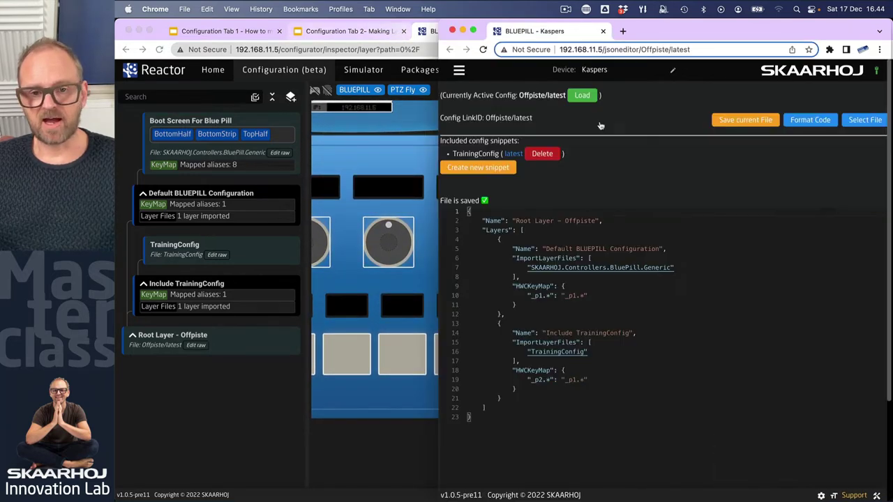
click(558, 353)
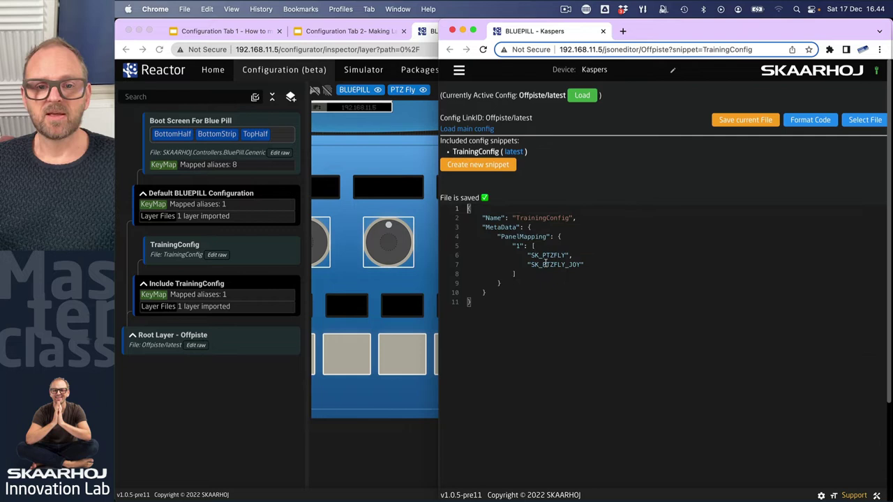
mouse_move(503, 225)
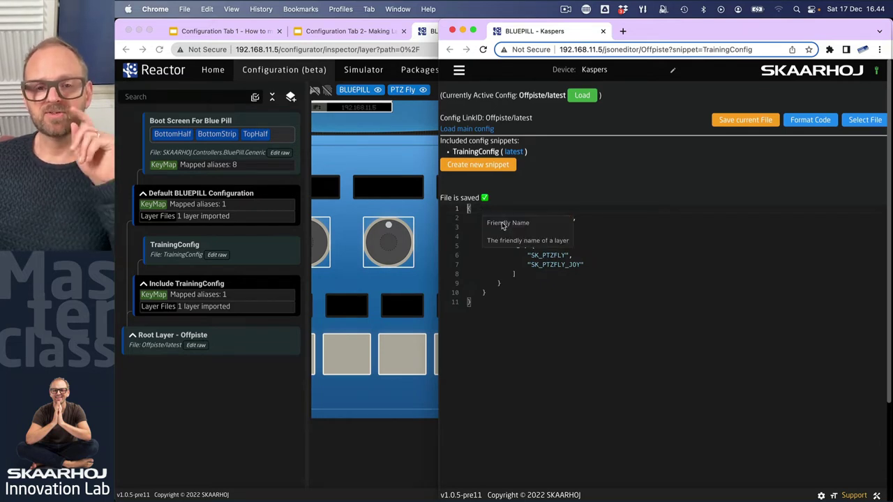
double_click(543, 218)
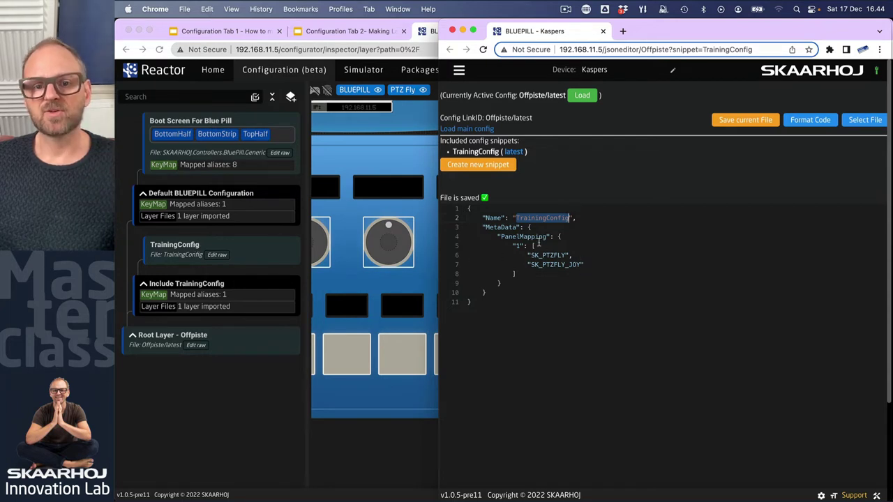
Select the TrainingConfig layer in the configuration tree and create a behavior on the last button of the PTZ Fly's six-button row.
key(super+w)
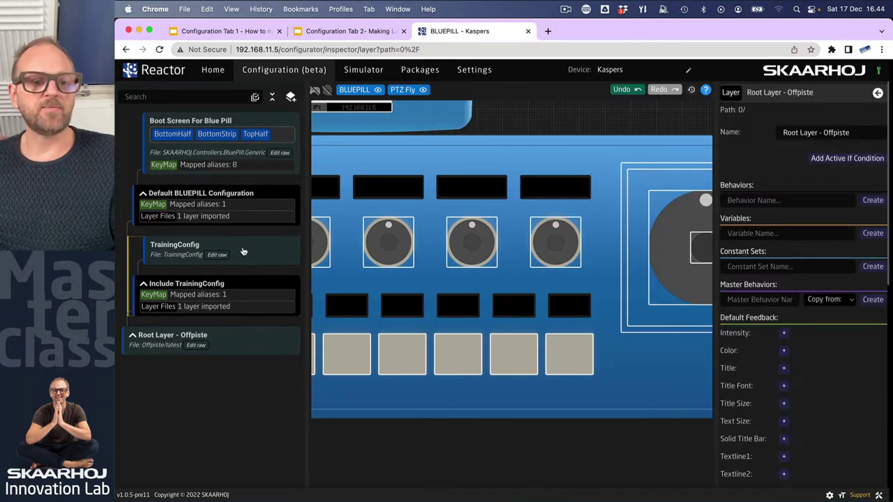
click(180, 245)
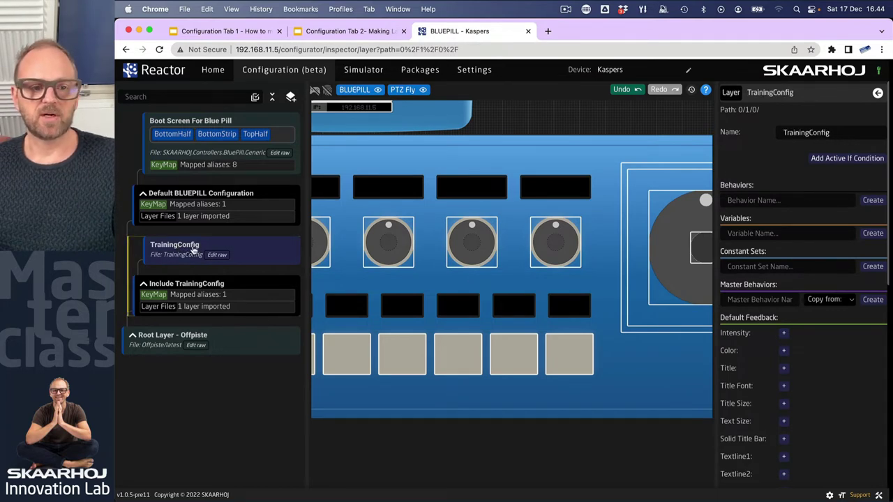
click(571, 356)
click(870, 141)
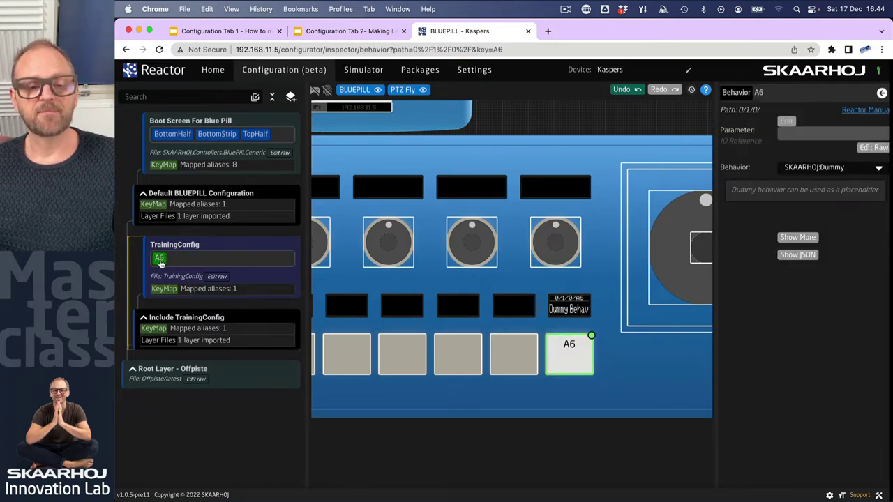
Reload the TrainingConfig snippet in the JSON editor and examine its A6 entry under HWCBehaviors against the button in the configurator.
key(super+Tab)
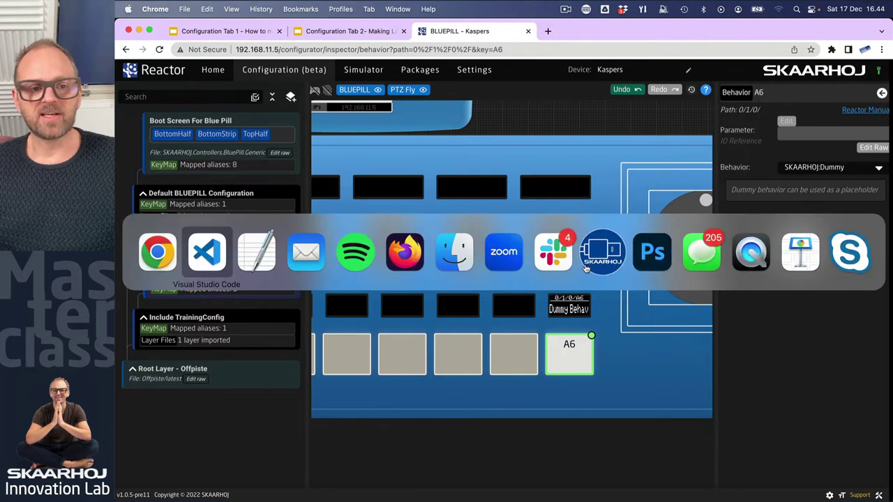
click(586, 268)
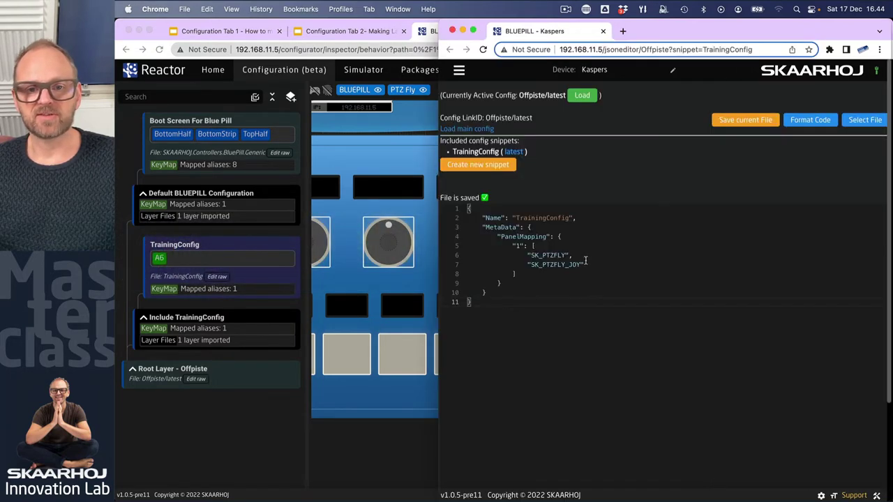
key(super+r)
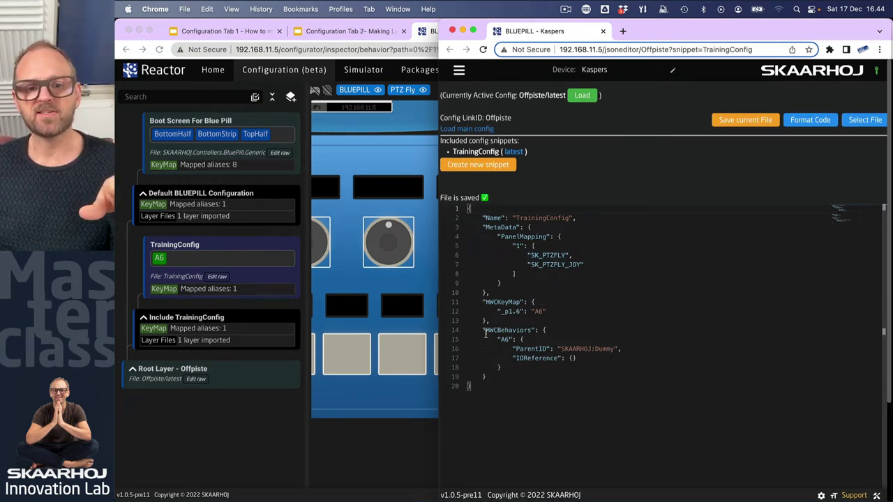
mouse_move(482, 331)
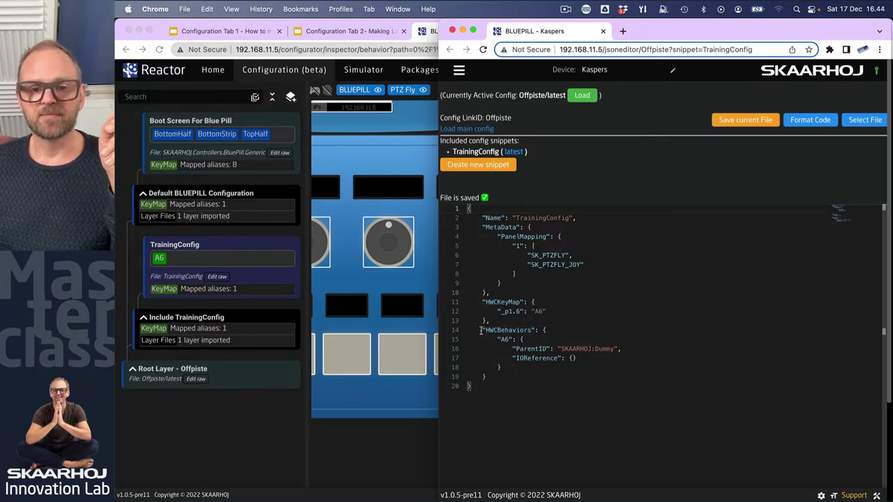
double_click(504, 340)
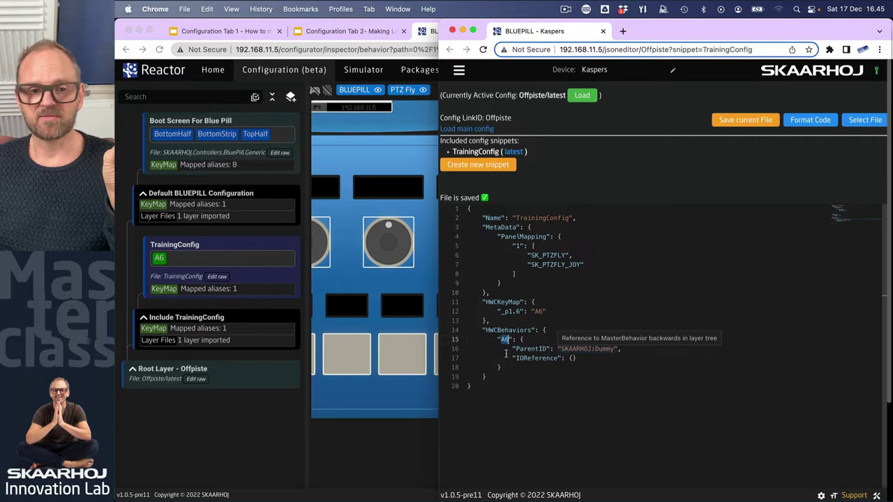
key(super+grave)
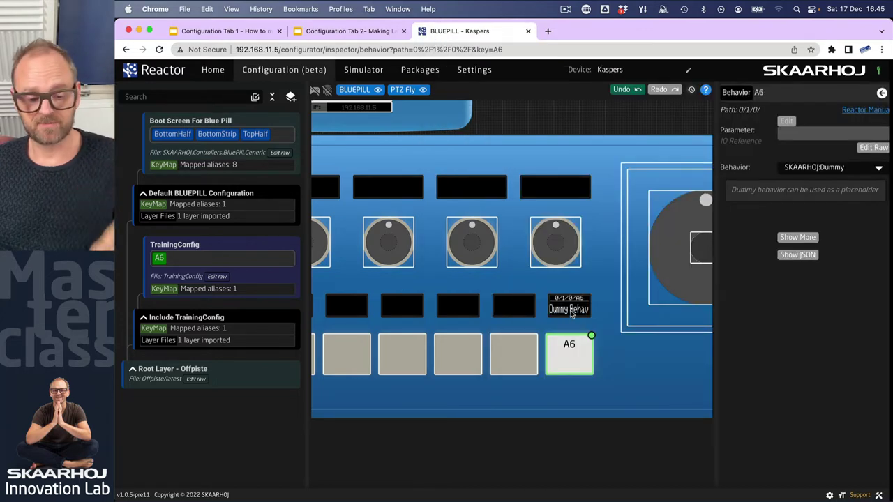
key(super+grave)
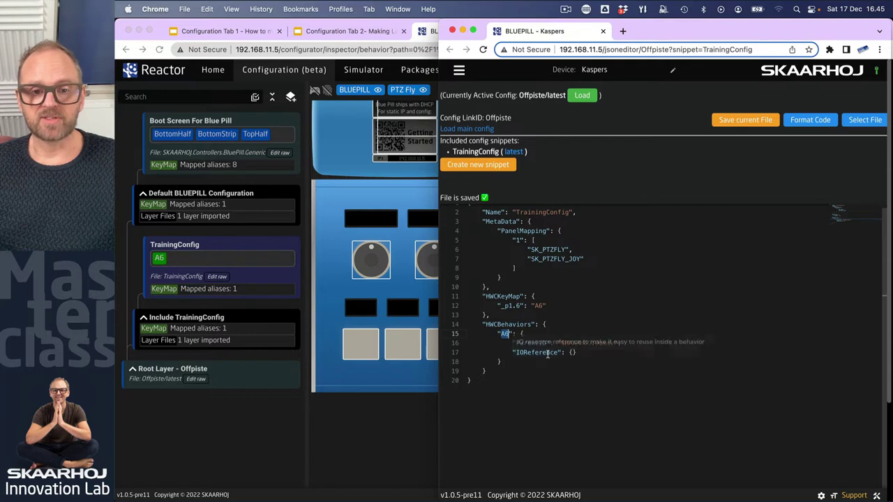
Examine how the HWCKeyMap block links the _p1.6 hardware component to the A6 behavior defined under HWCBehaviors.
drag(482, 296, 497, 315)
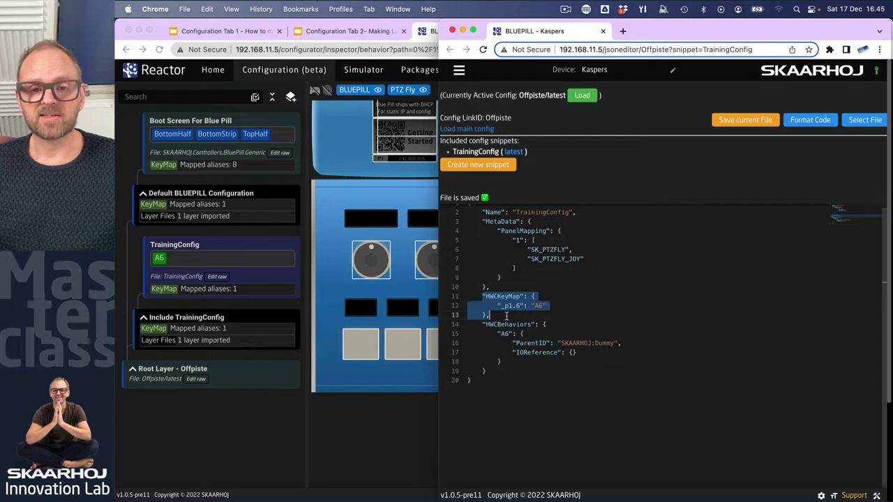
click(508, 310)
double_click(512, 306)
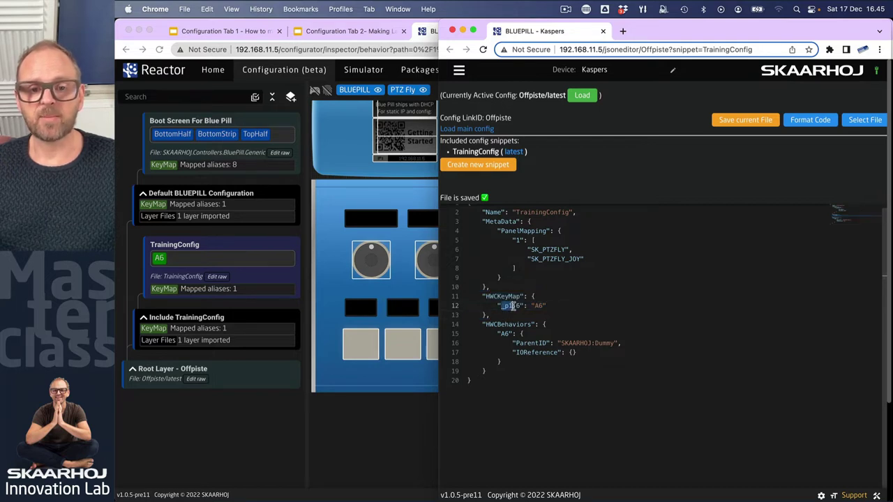
double_click(517, 306)
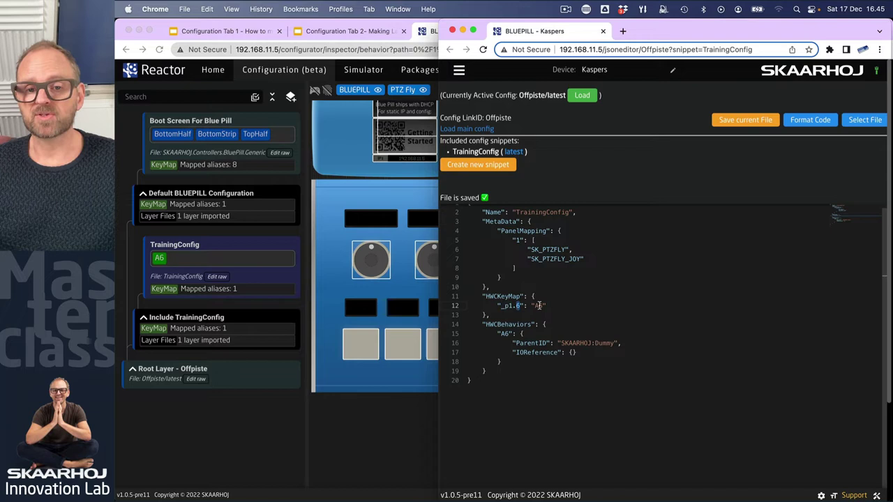
double_click(538, 305)
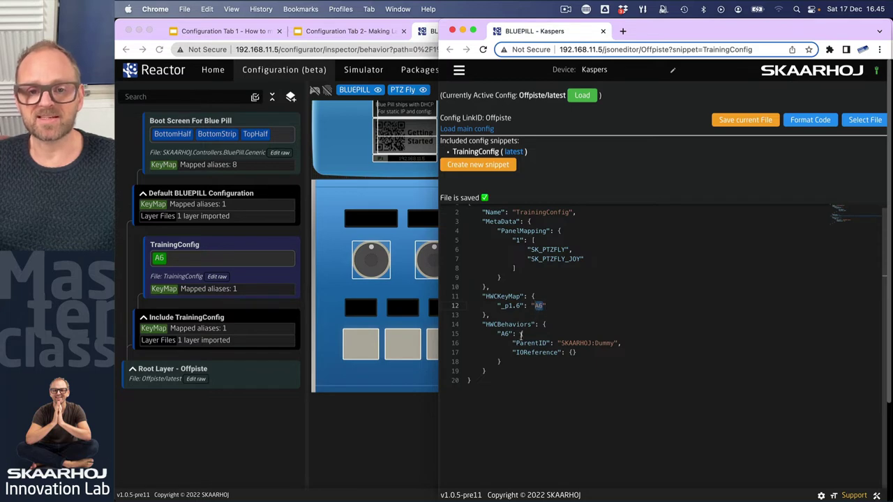
double_click(504, 333)
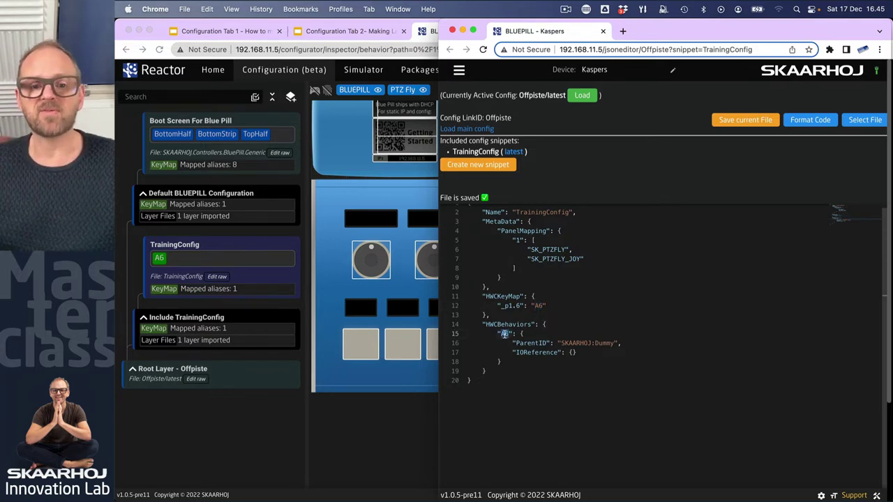
drag(520, 306, 500, 306)
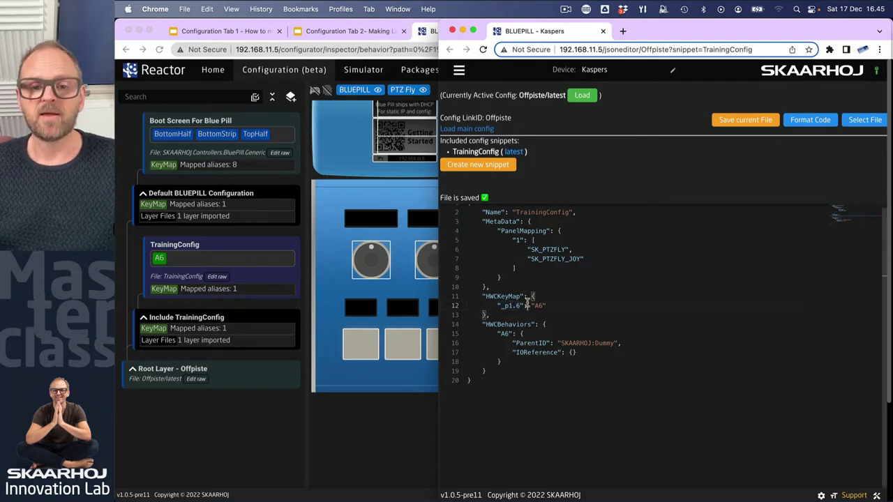
Check the Panel ID in the BLUEPILL and PTZ Fly panel settings, closing both and returning to the configuration view.
click(339, 200)
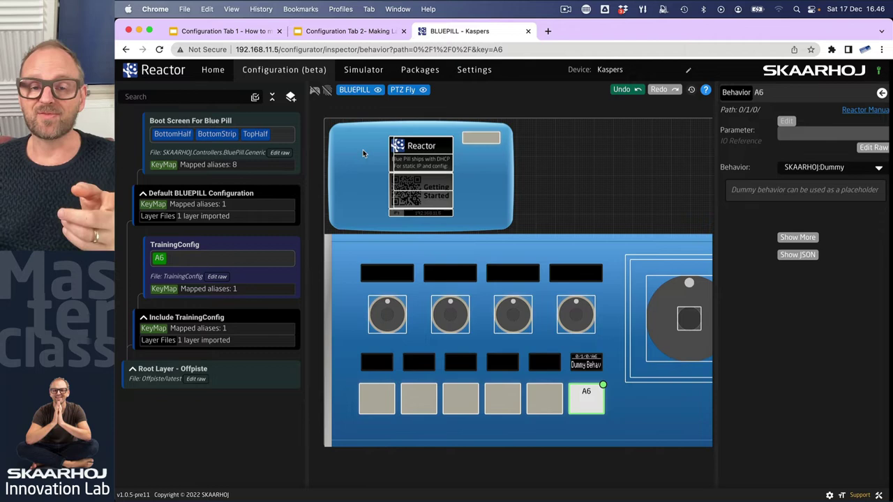
click(208, 71)
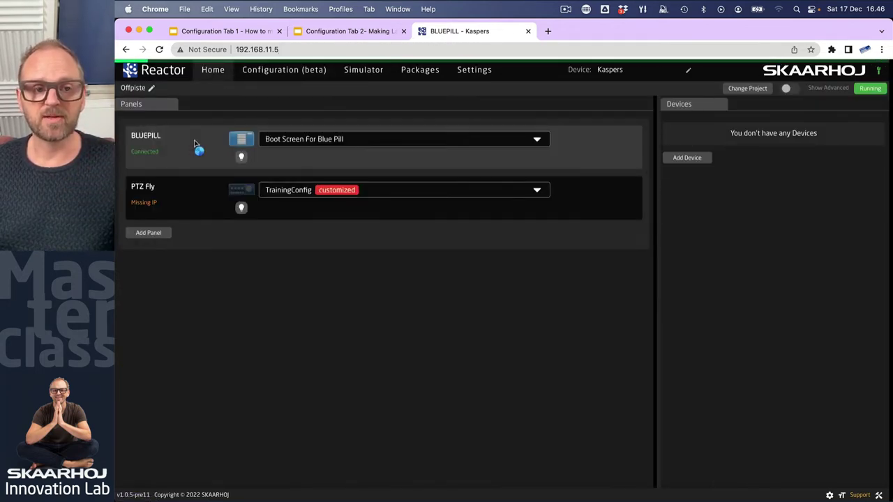
click(167, 150)
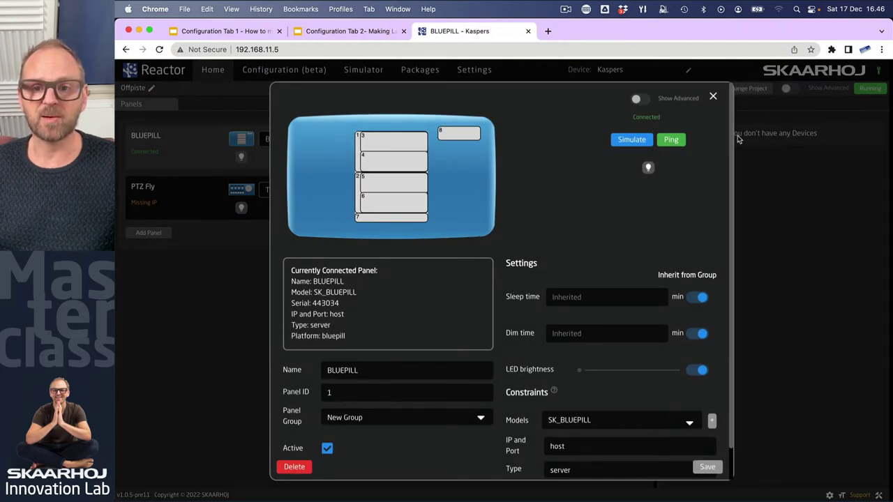
click(713, 98)
click(142, 187)
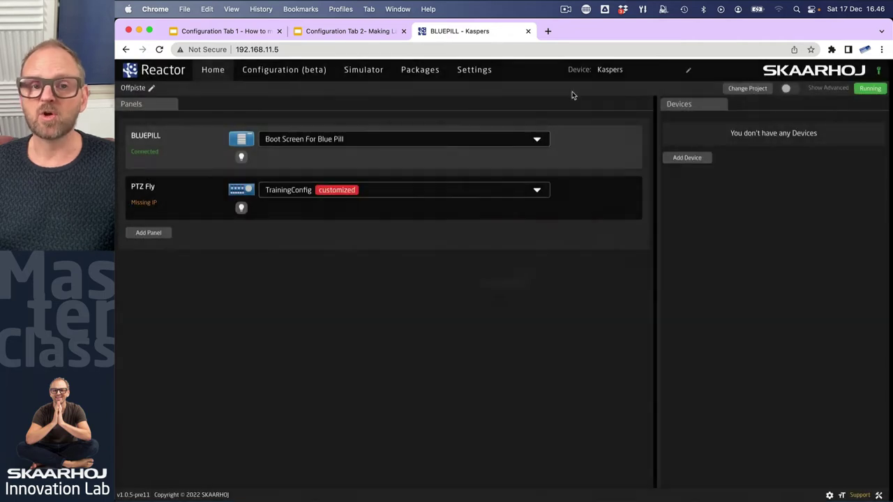
click(713, 96)
click(274, 72)
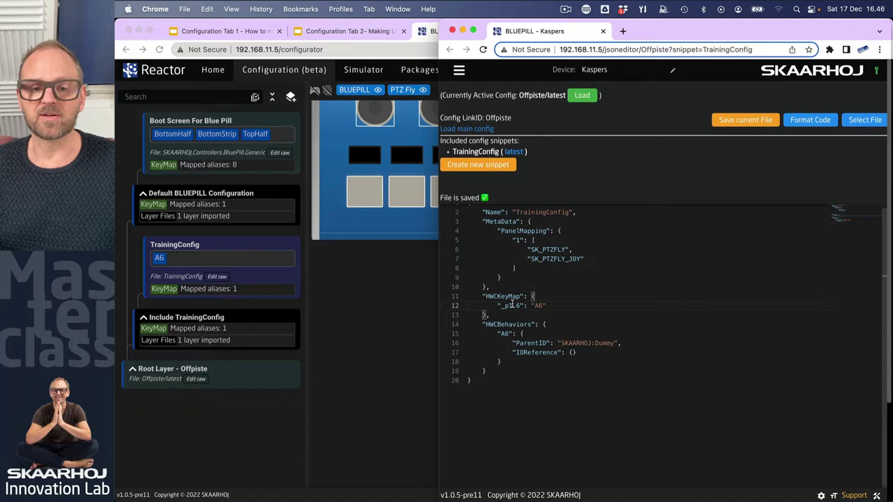
Open the Offpiste root layer's raw JSON and examine the Include TrainingConfig key map, comparing it with the TrainingConfig snippet's mapping.
click(349, 271)
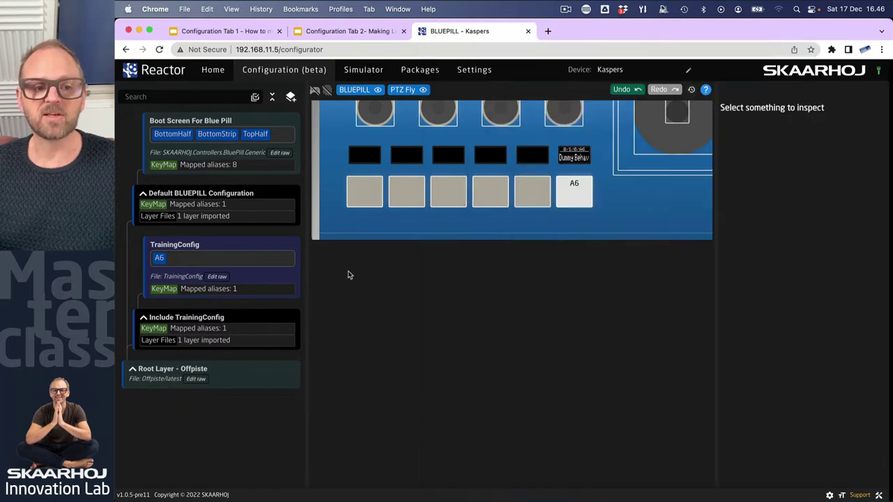
click(195, 380)
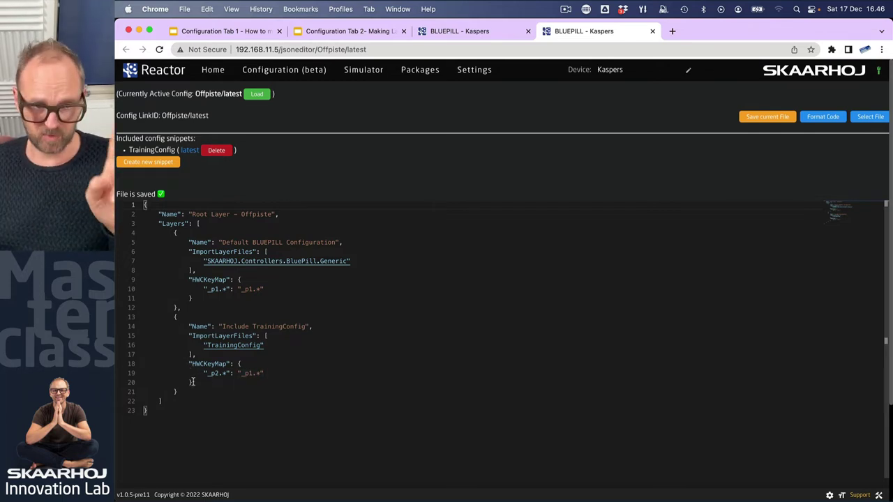
drag(202, 373, 248, 373)
click(271, 373)
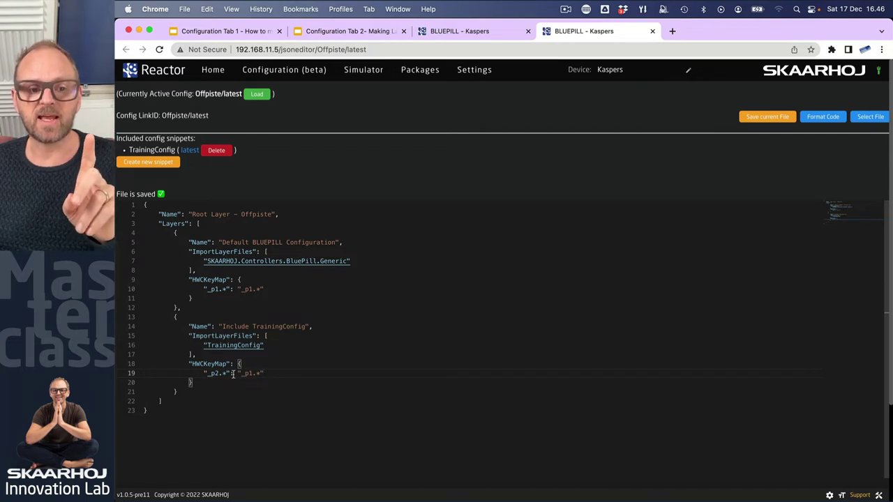
drag(236, 374, 268, 373)
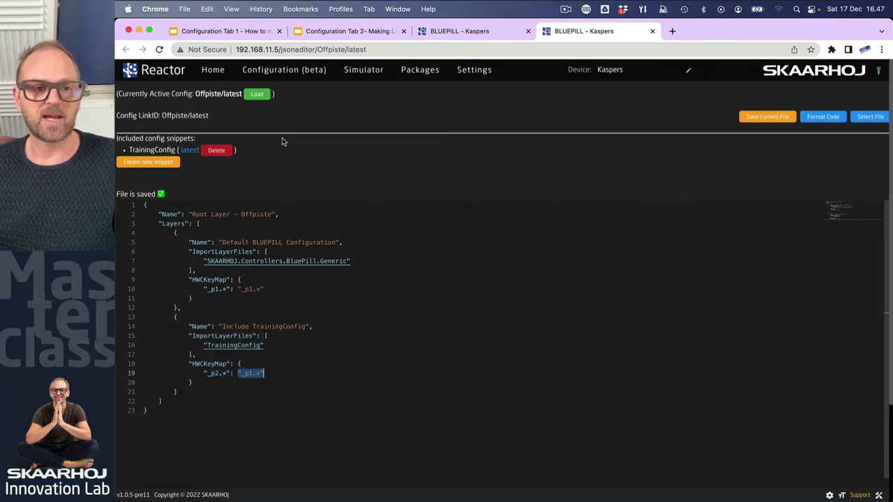
click(652, 30)
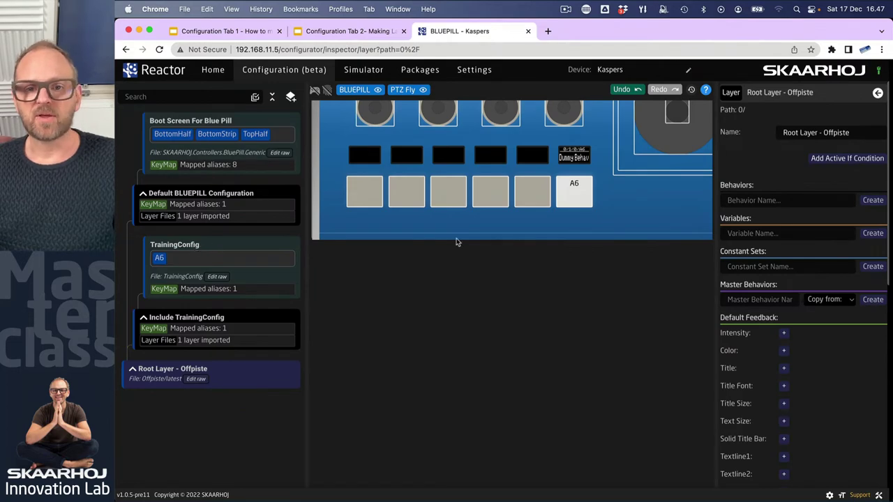
click(577, 198)
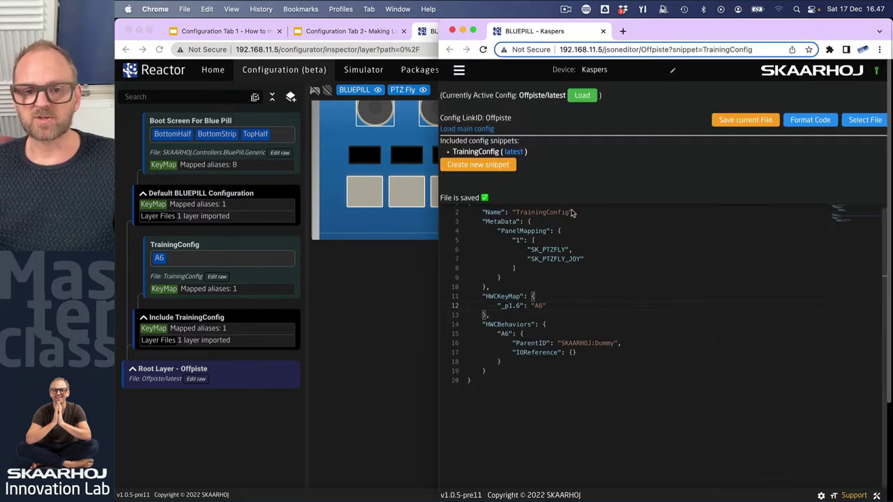
click(306, 331)
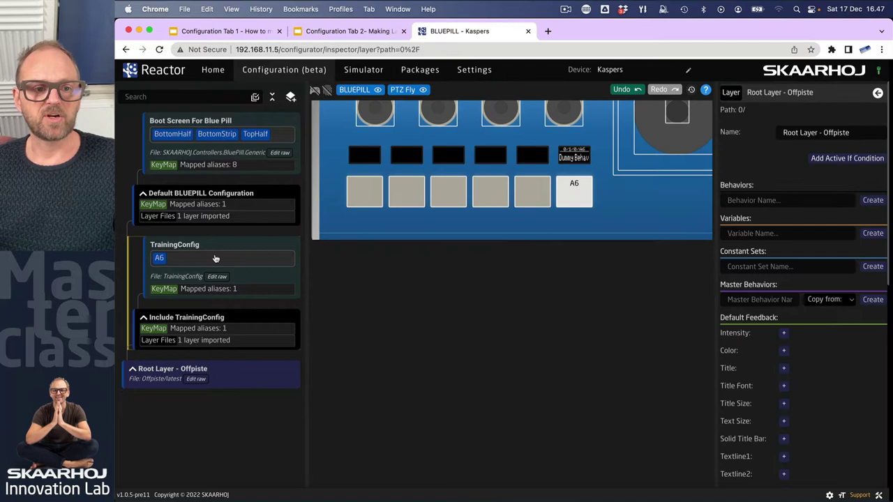
Create a variable named Menu on the TrainingConfig layer.
click(179, 248)
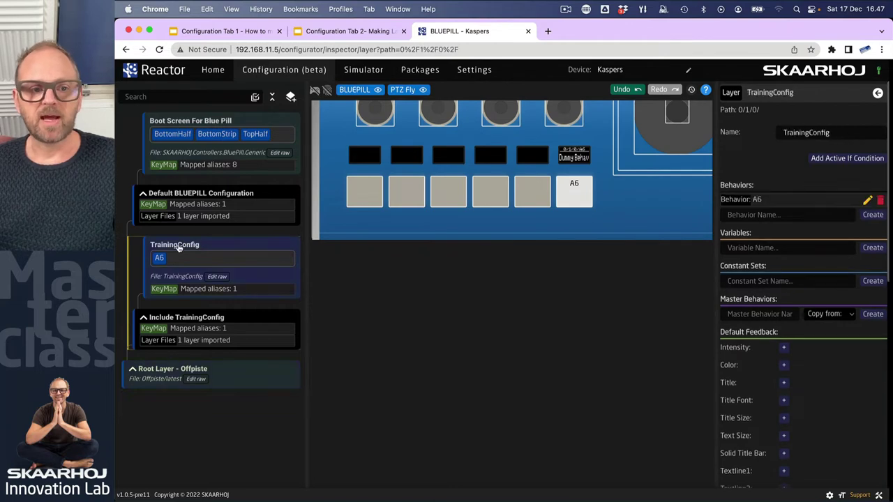
click(776, 247)
text(M)
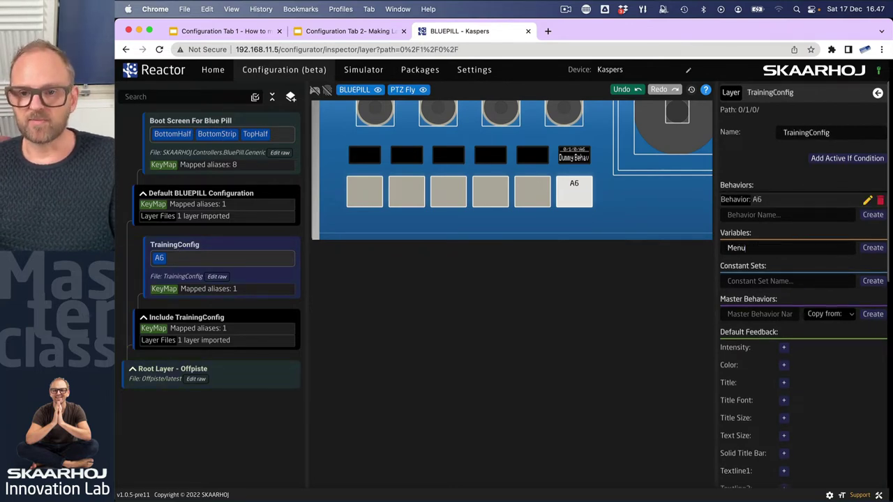
text(enu)
click(873, 248)
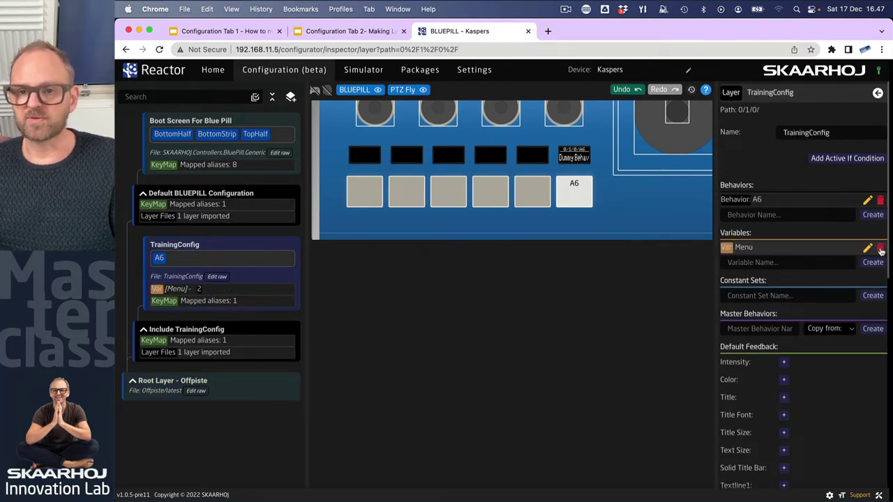
Set the Menu variable's type to Options and add three blank options to it.
click(754, 250)
click(803, 251)
click(803, 267)
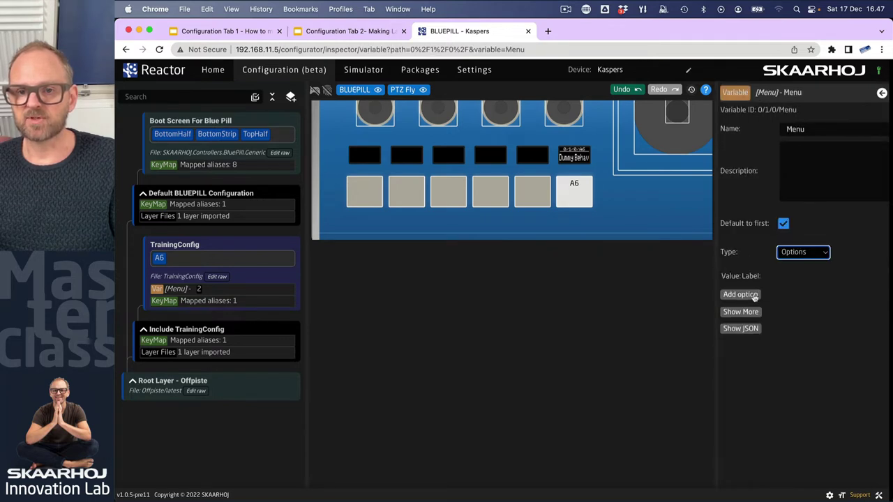
click(745, 328)
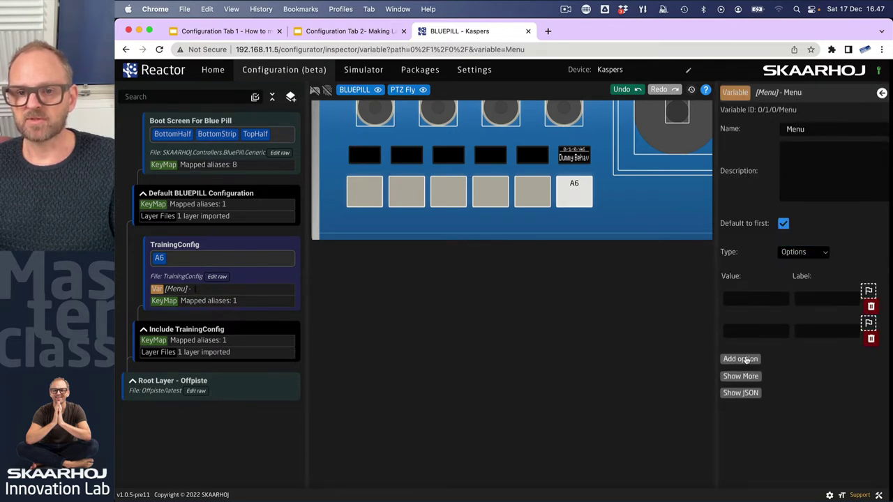
click(746, 359)
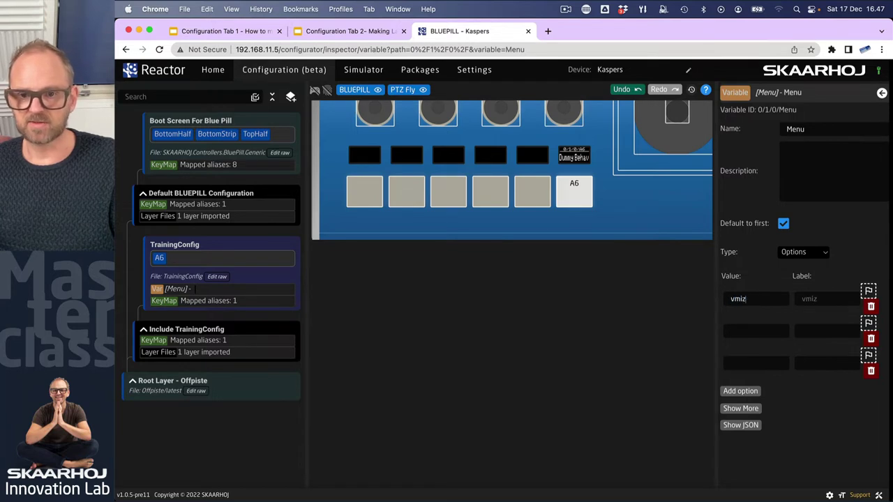
Label the Menu variable's vmix option as vMix.
text(vMi)
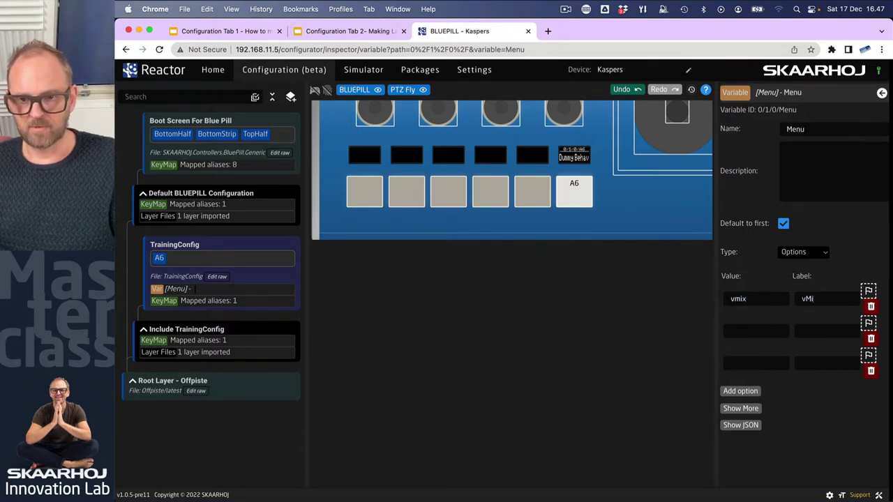
text(x)
key(Tab)
key(Tab)
key(Tab)
Set the second Menu option's value to presets and its label to Presets.
text(pres)
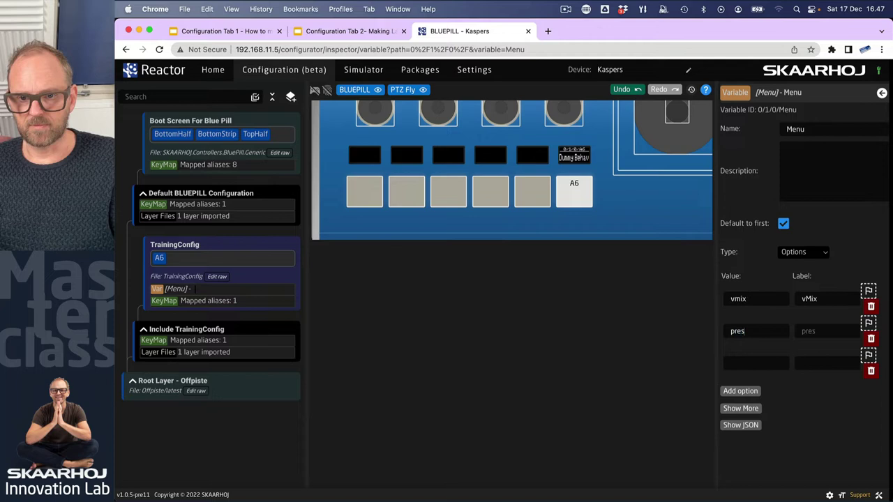
text(ets)
key(Tab)
text(Pr)
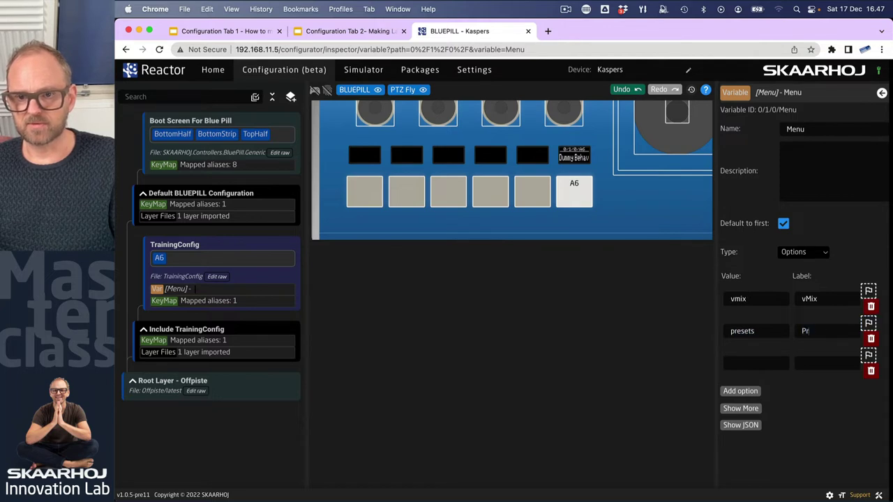
text(esets)
key(Tab)
key(Tab)
key(Tab)
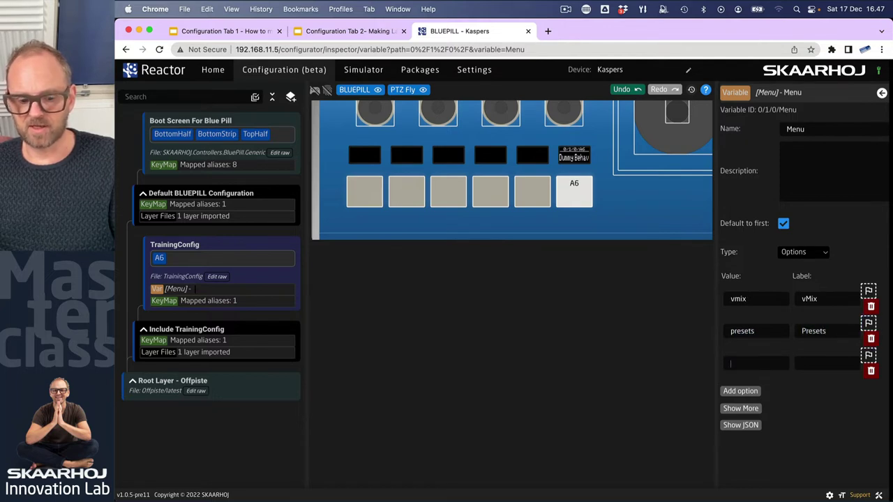
Set the third Menu option's value to camsel and its label to Camera Selc.
text(camsel)
key(Tab)
text(Came)
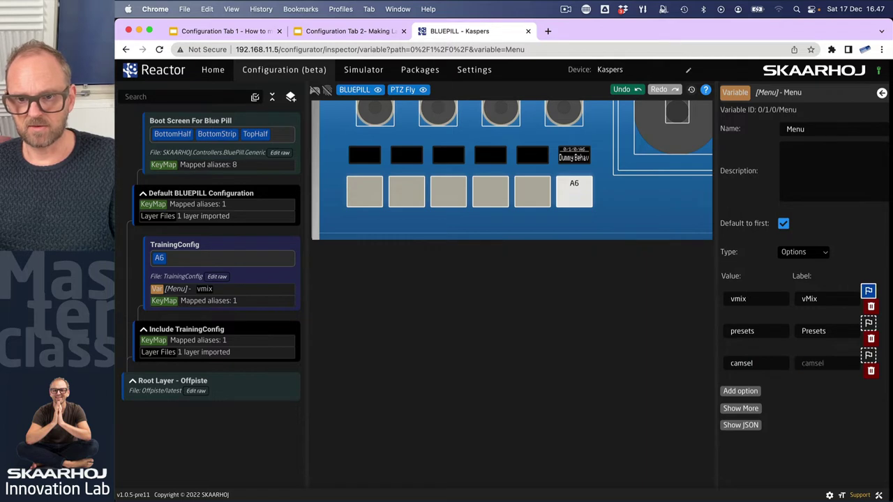
text(ra Slec)
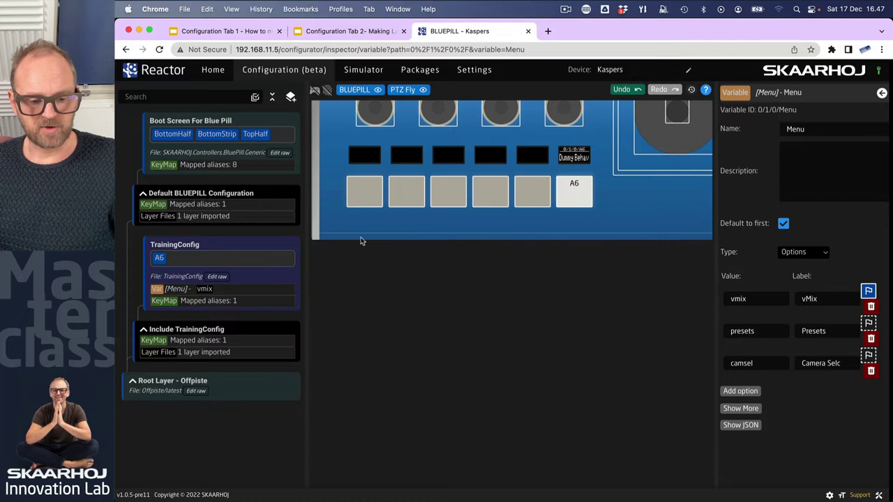
Reload the TrainingConfig snippet's raw JSON and examine the Variables block that defines Menu and its options.
key(super+grave)
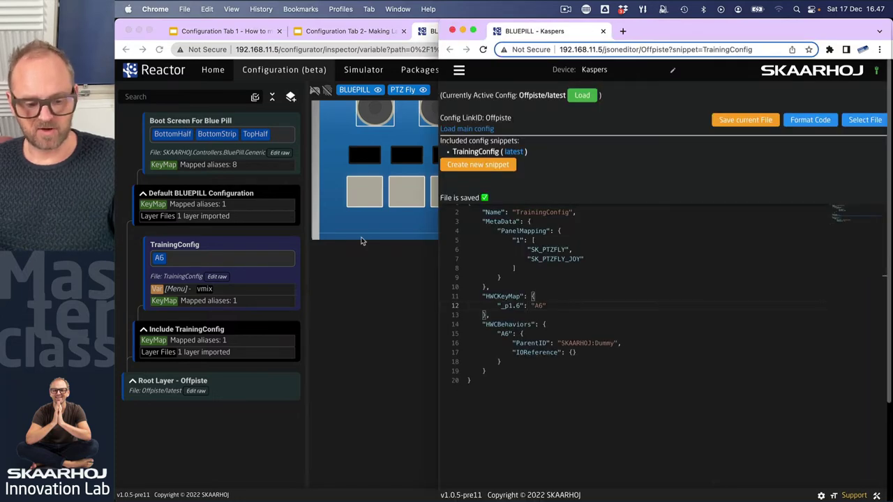
key(super+r)
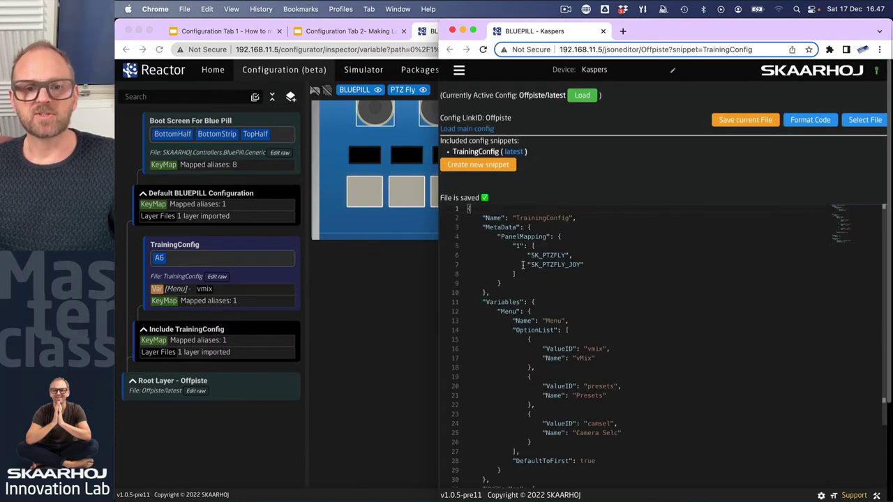
mouse_move(507, 239)
scroll(507, 246, down, 2)
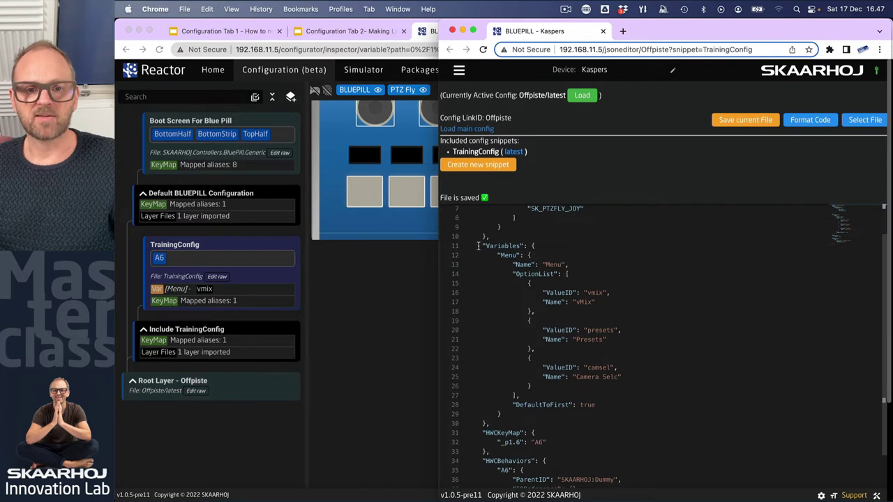
drag(478, 245, 515, 426)
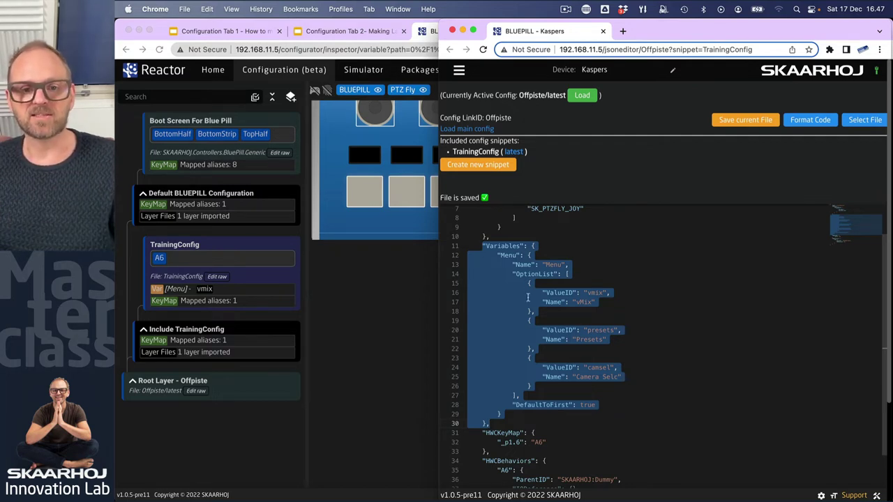
click(508, 246)
double_click(508, 255)
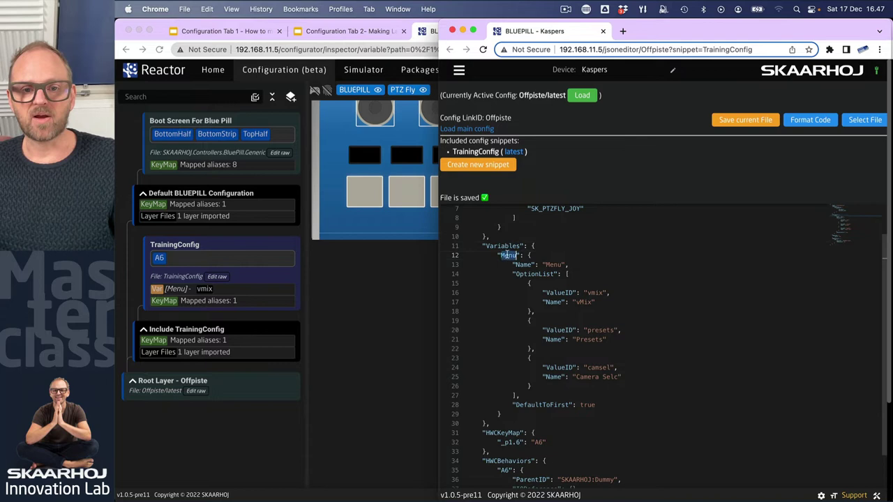
Change the Menu variable's Name to "Menu !" in the raw JSON and save the file.
double_click(554, 264)
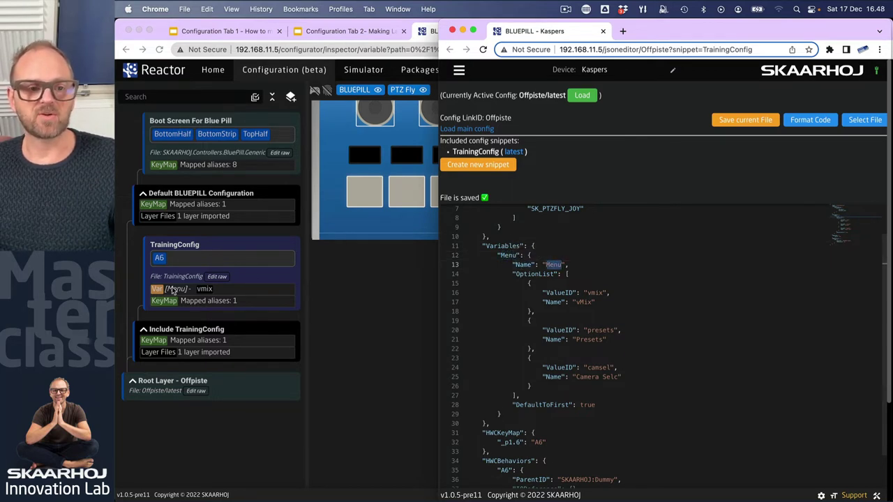
text(Menu)
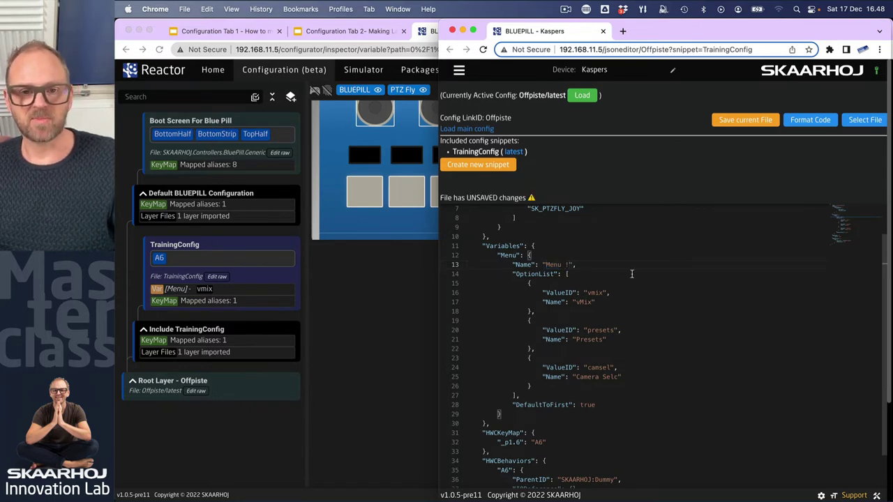
click(745, 120)
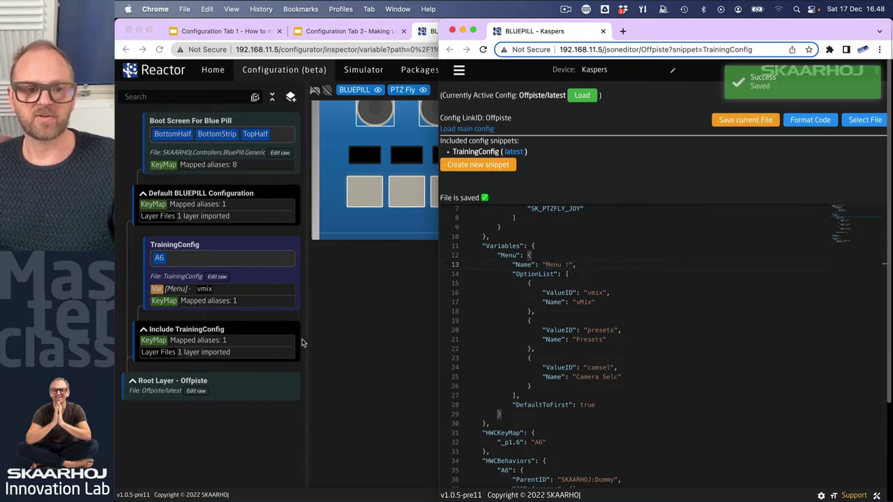
Reload the configuration view, expand the root and Include TrainingConfig layers, and check the Menu variable's name.
click(320, 314)
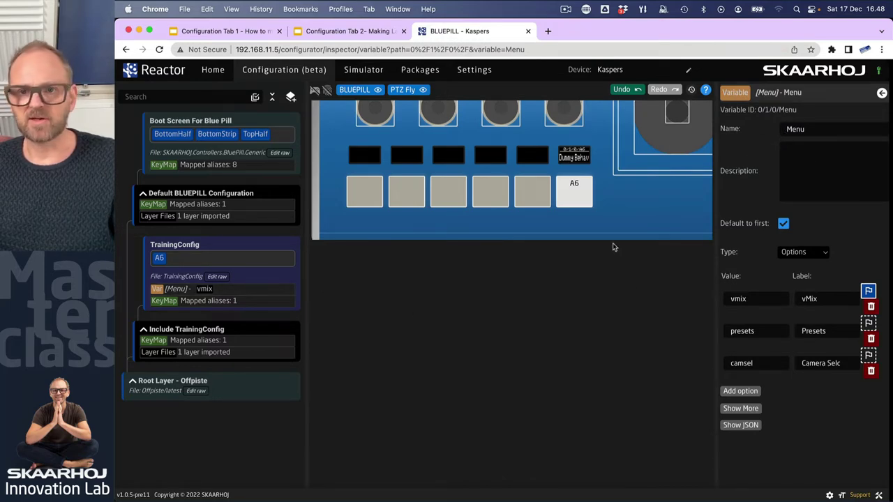
key(super+r)
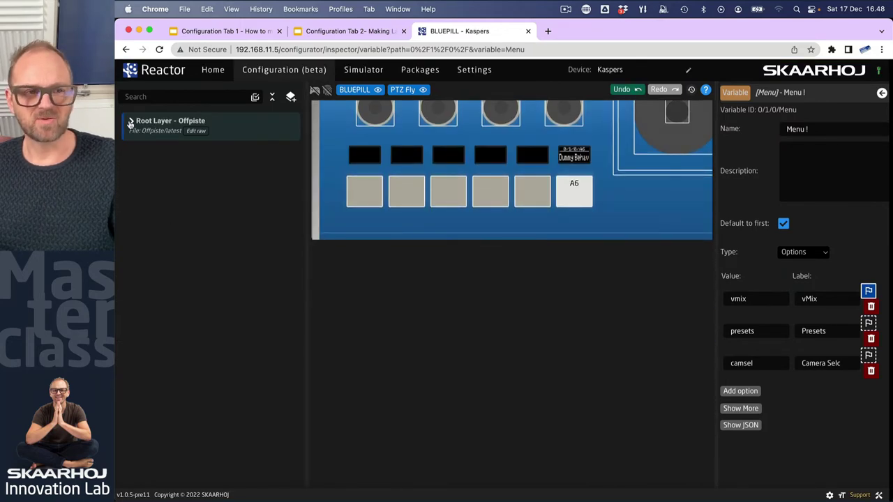
click(130, 123)
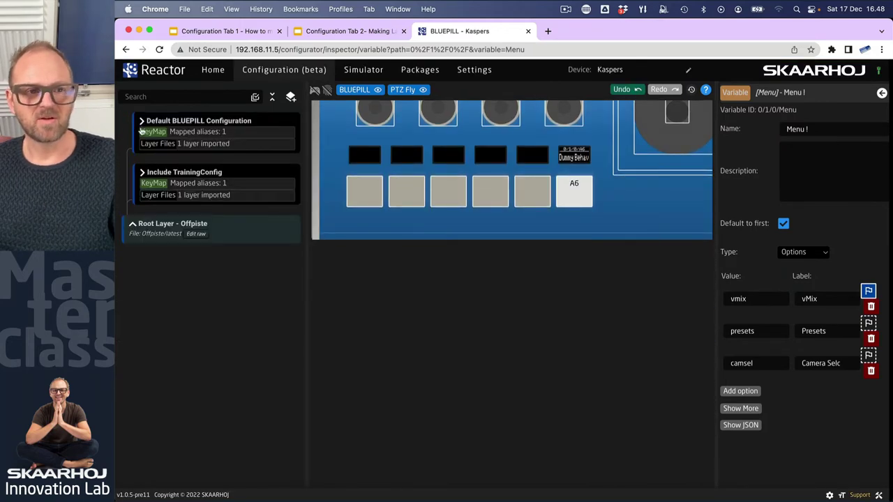
click(237, 176)
click(161, 217)
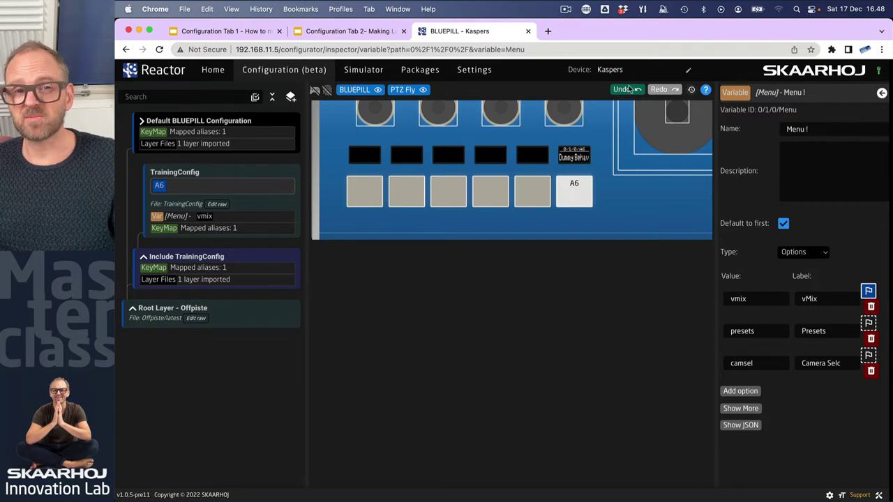
Examine the Menu variable's OptionList and DefaultToFirst entries and the HWCBehaviors section in the TrainingConfig raw JSON.
key(super+grave)
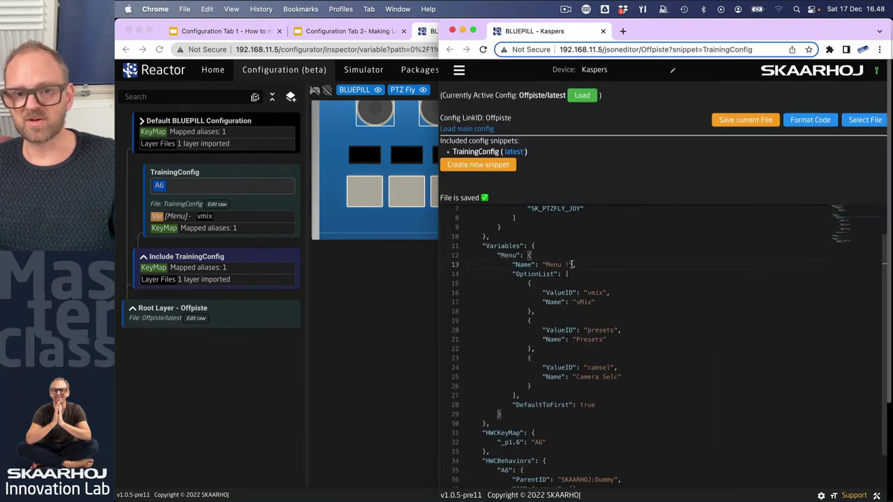
drag(521, 282, 563, 386)
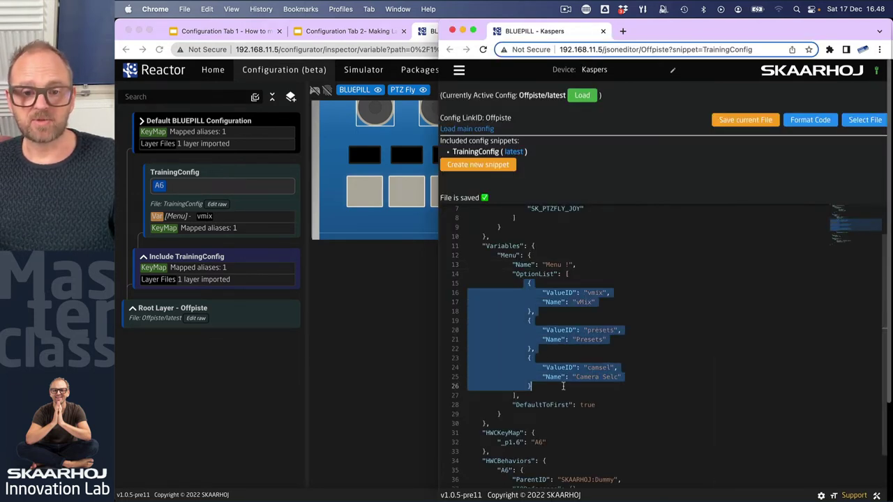
double_click(589, 405)
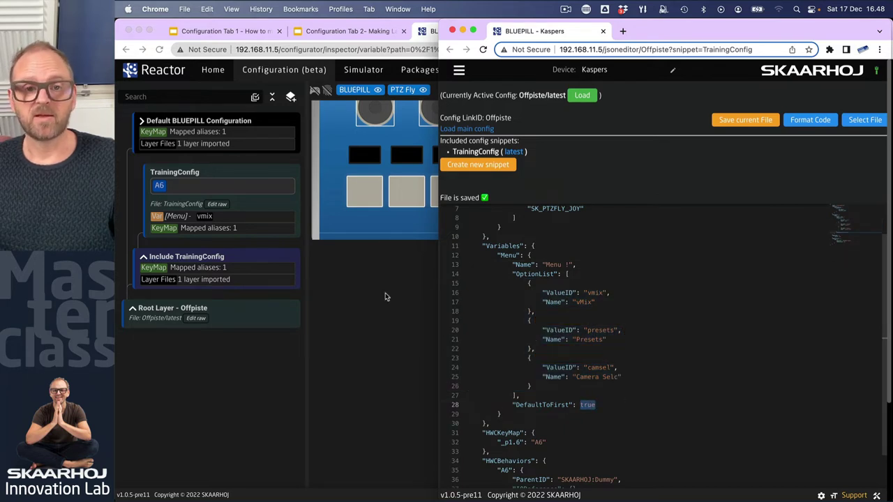
key(super+w)
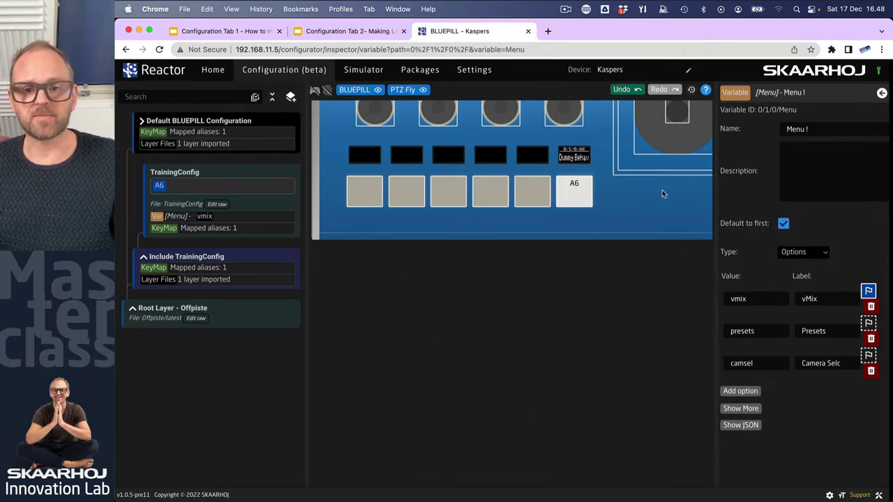
key(super+shift+t)
scroll(674, 409, down, 5)
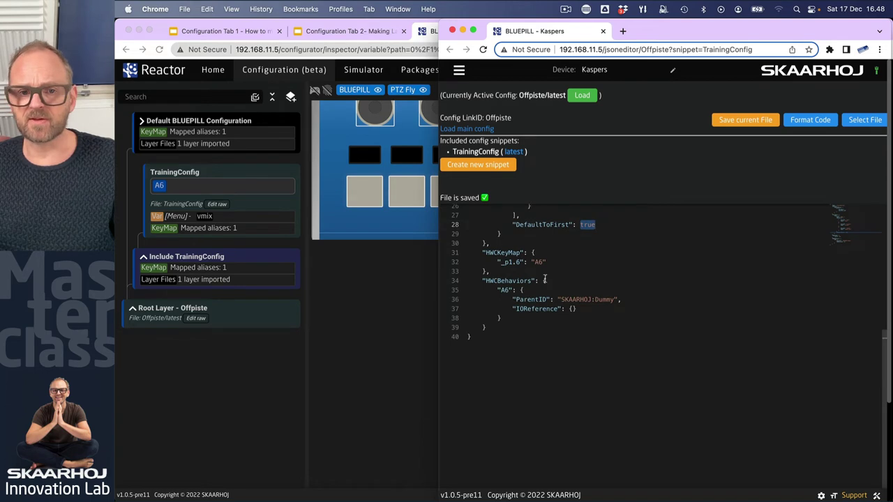
Show the A6 behavior's additional settings and set its Default Feedback color to GREEN.
click(351, 308)
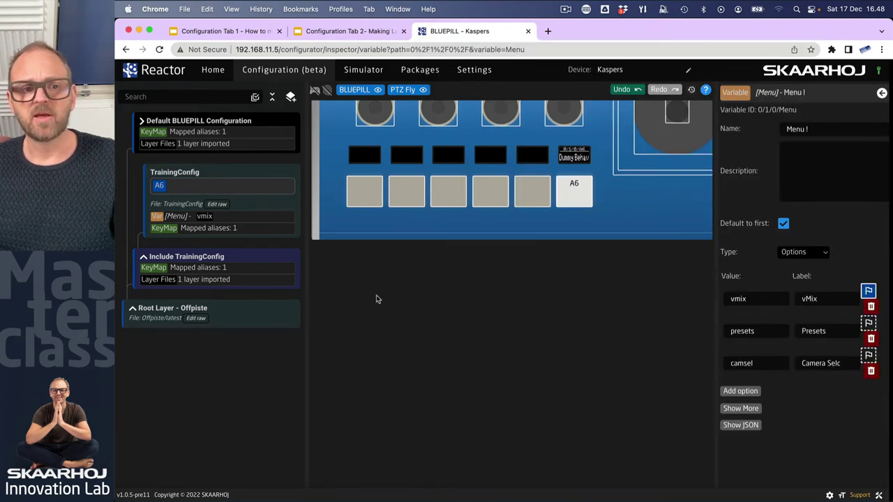
click(160, 187)
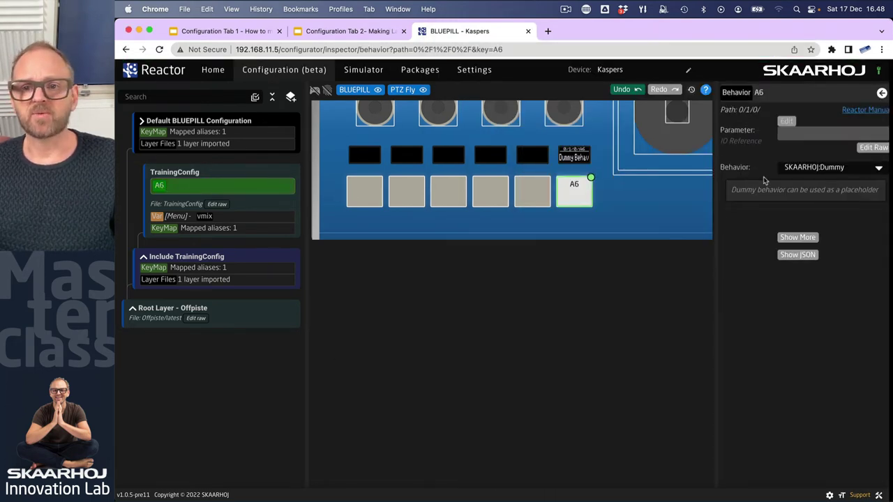
click(797, 238)
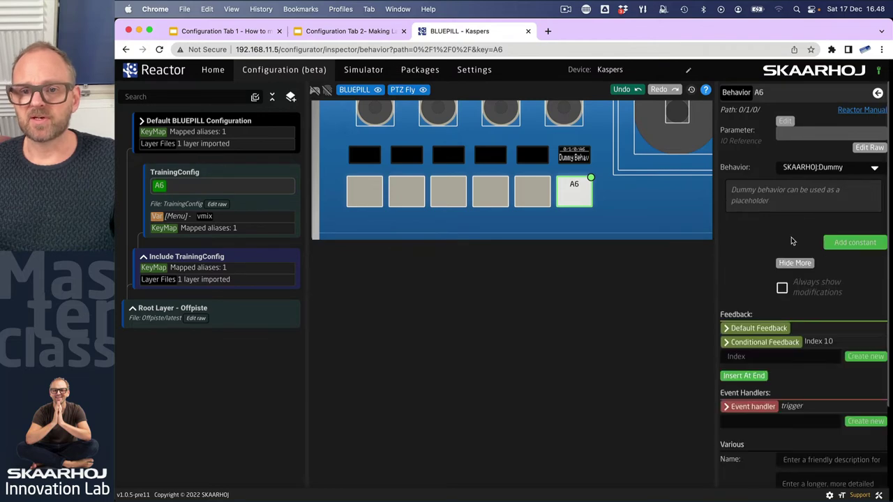
click(747, 329)
click(746, 328)
click(747, 329)
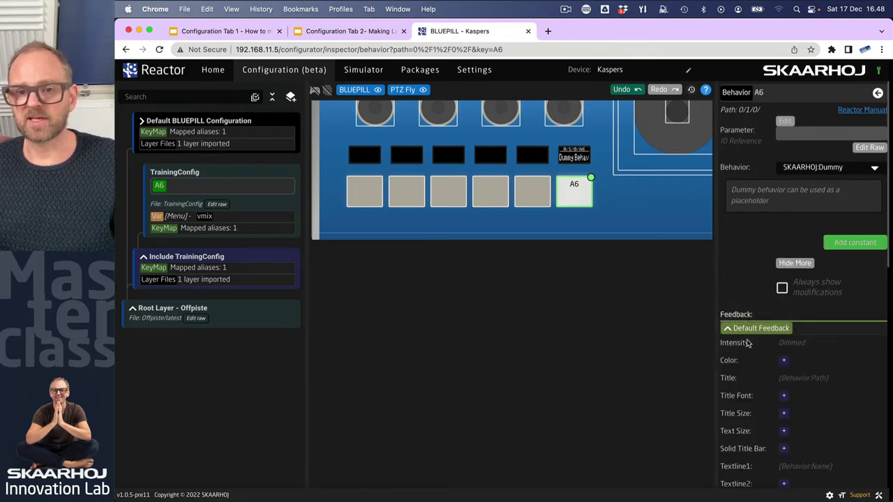
click(784, 360)
click(804, 363)
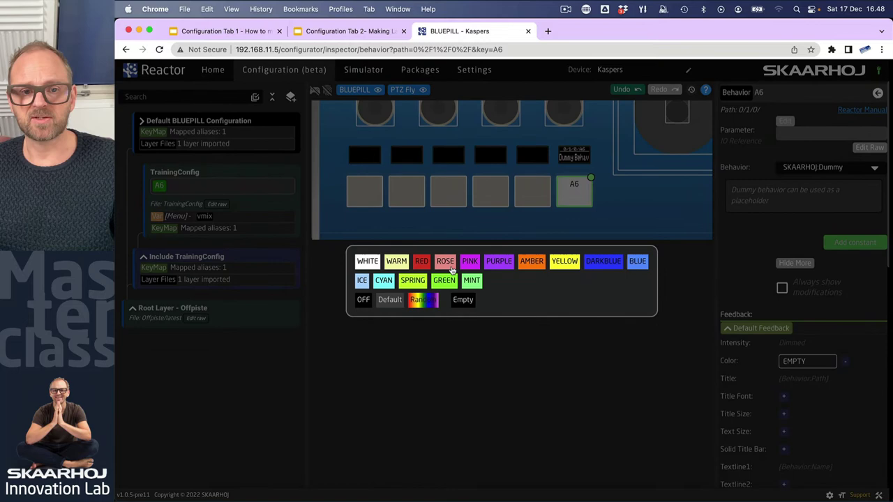
click(445, 281)
Reload the TrainingConfig raw JSON and examine A6's FeedbackDefault block with its Color and ColorCode entries.
key(super+grave)
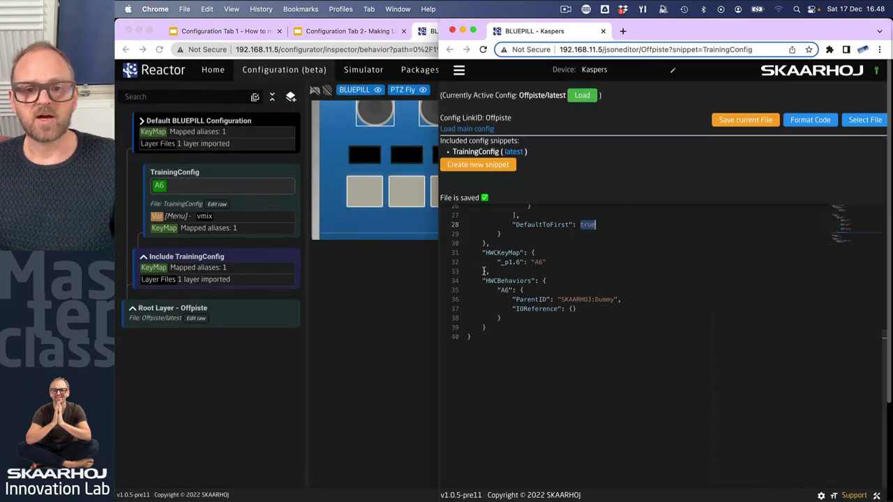
key(super+r)
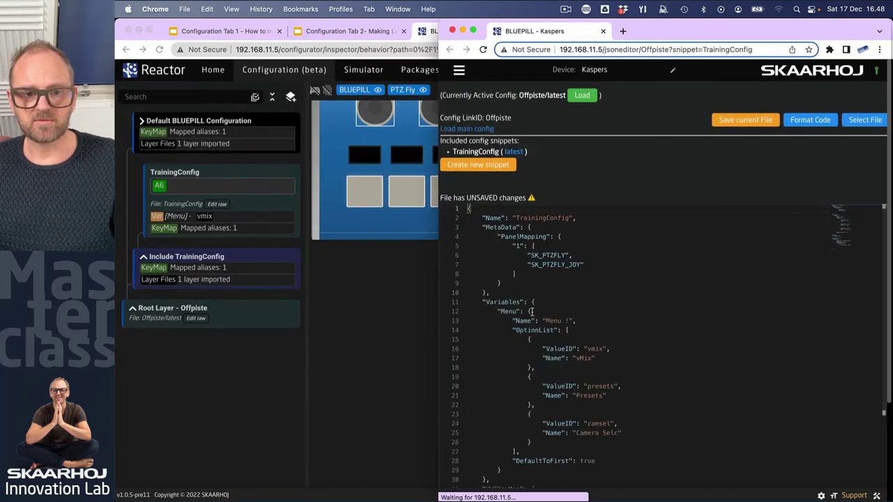
scroll(533, 365, down, 5)
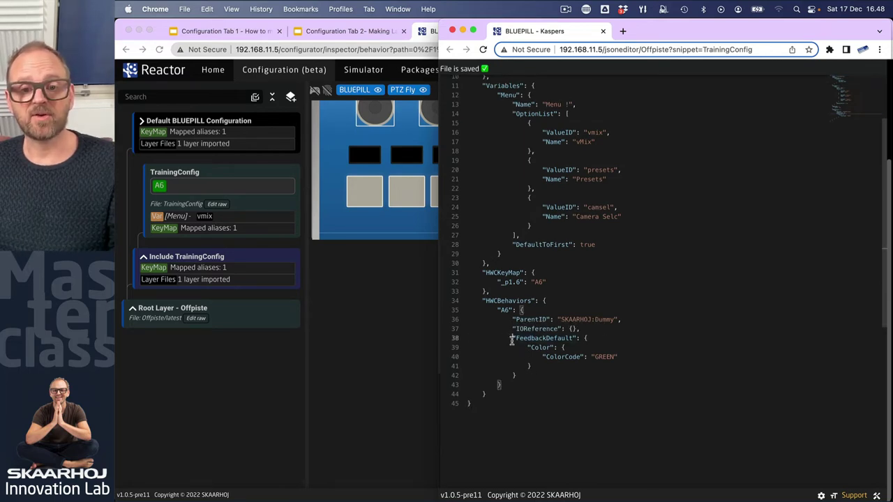
drag(511, 338, 530, 367)
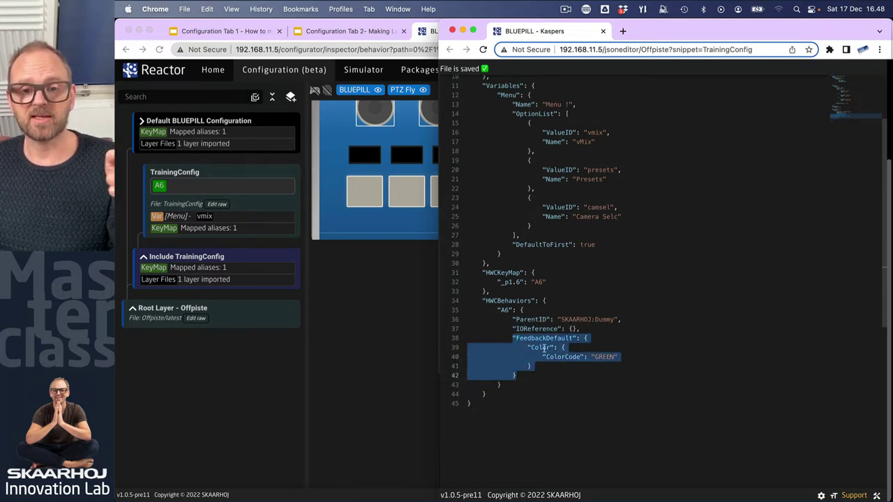
double_click(541, 347)
double_click(562, 357)
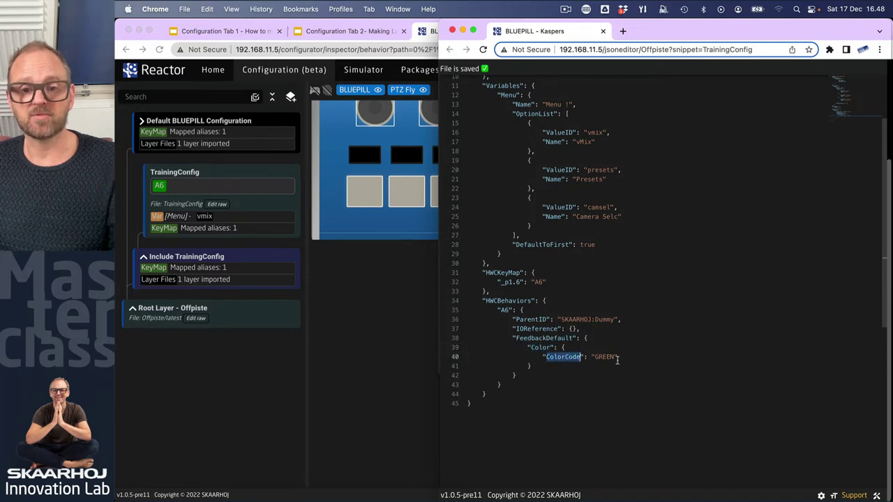
click(562, 356)
Return to the A6 behavior and change its Default Feedback color using the Random choice.
click(382, 331)
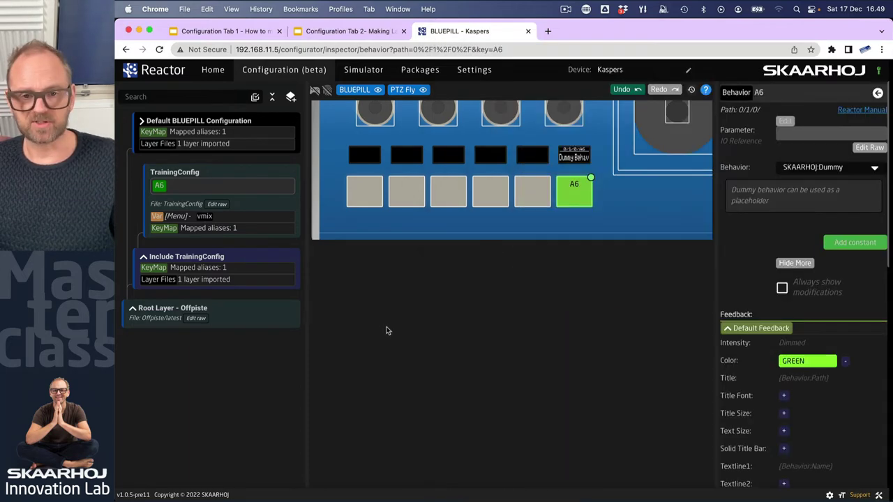
click(822, 363)
click(428, 303)
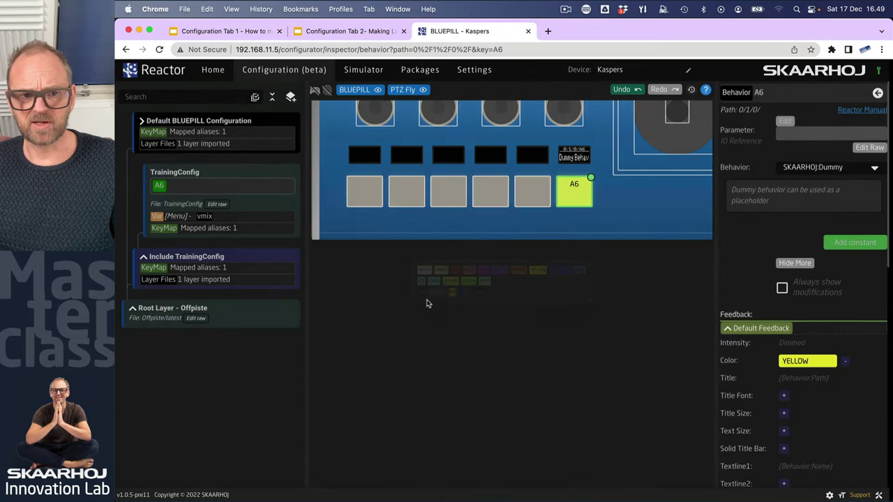
Reset A6's Default Feedback color to Default, then add the color again using the Random choice.
click(810, 362)
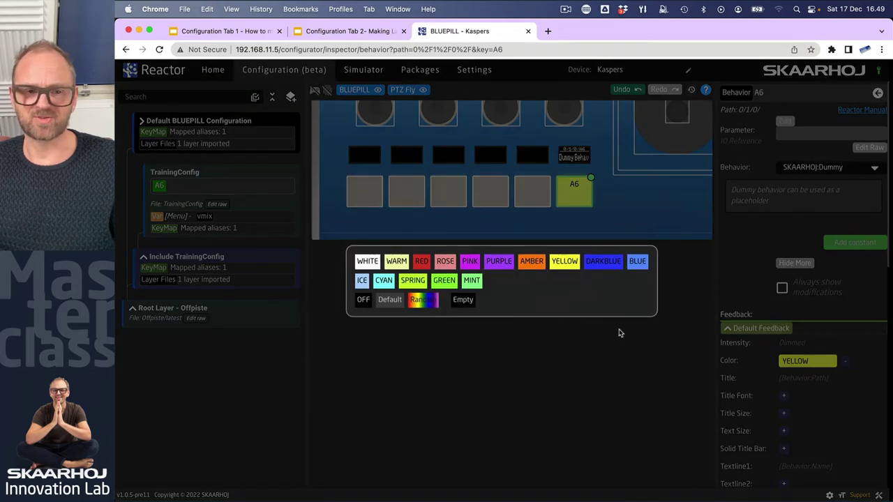
click(388, 301)
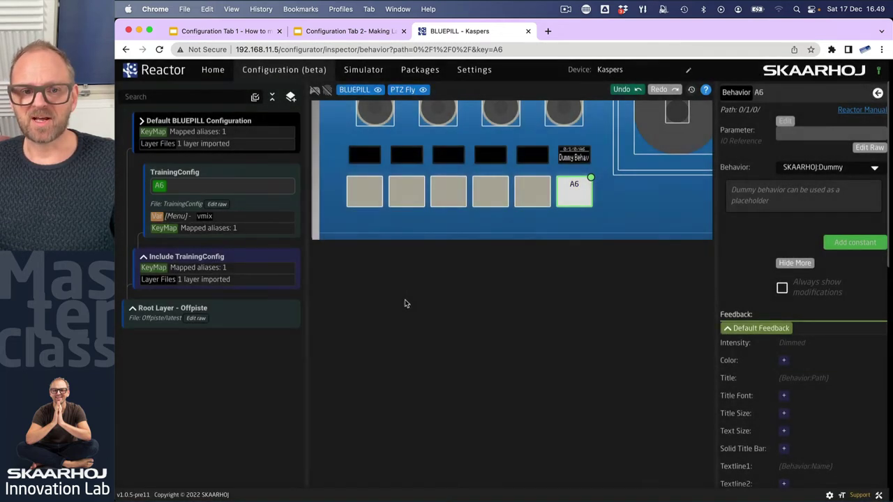
click(785, 362)
click(823, 367)
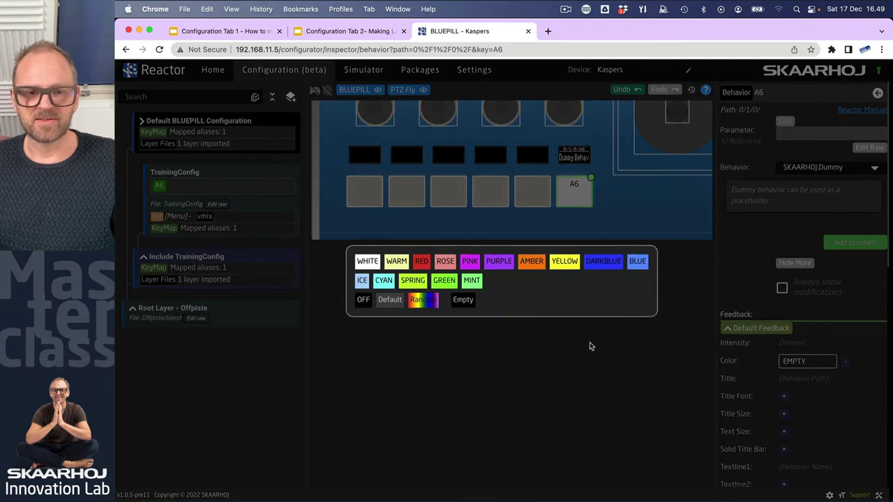
click(414, 300)
Set the A6 behavior's Default Feedback color to AMBER.
click(801, 362)
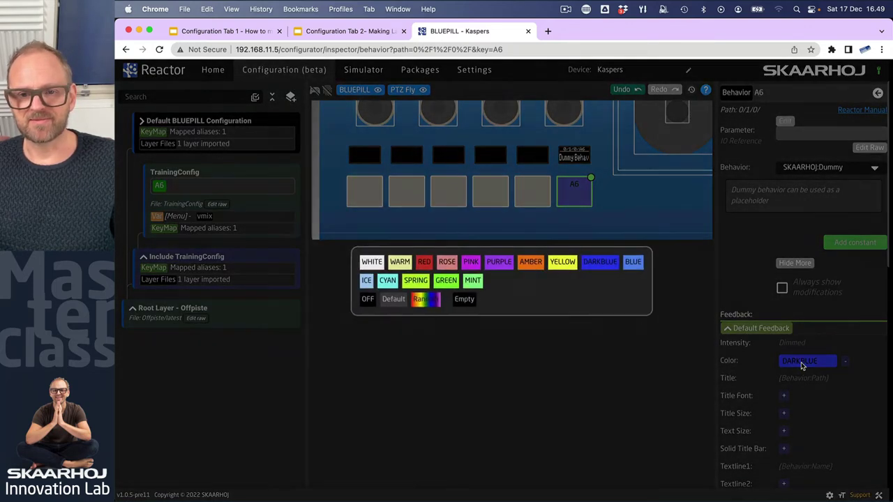
click(529, 270)
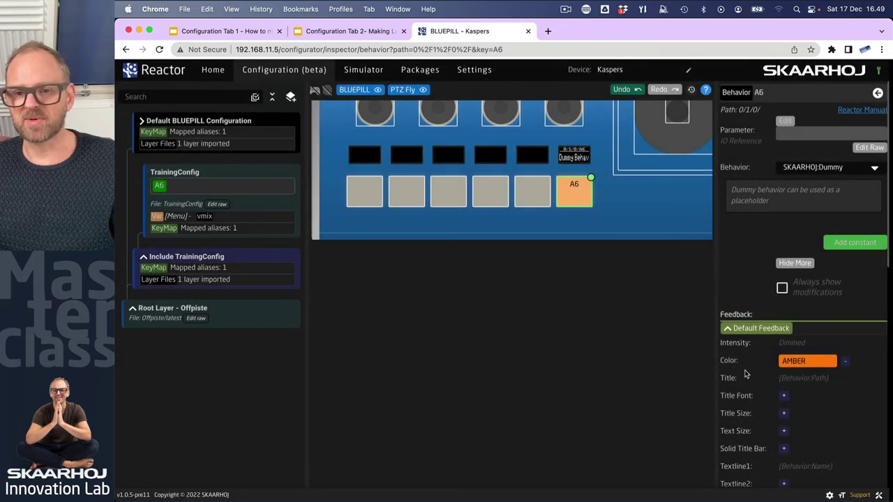
scroll(819, 395, down, 8)
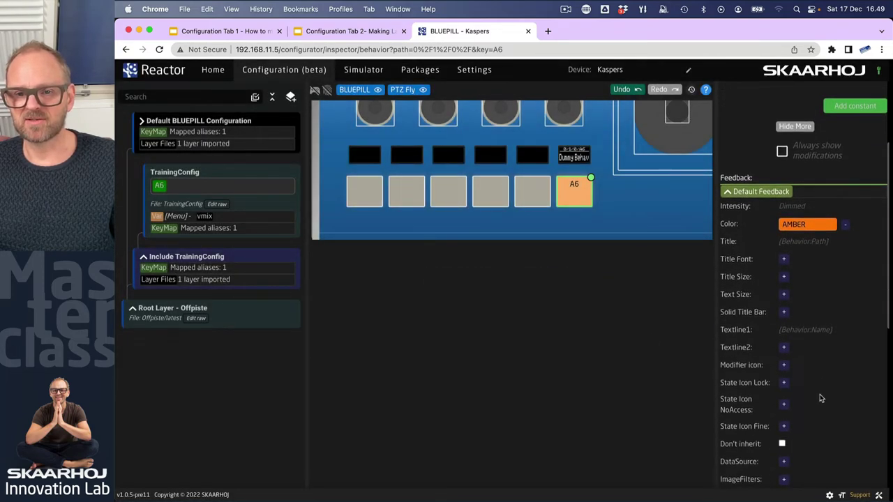
scroll(810, 182, up, 1)
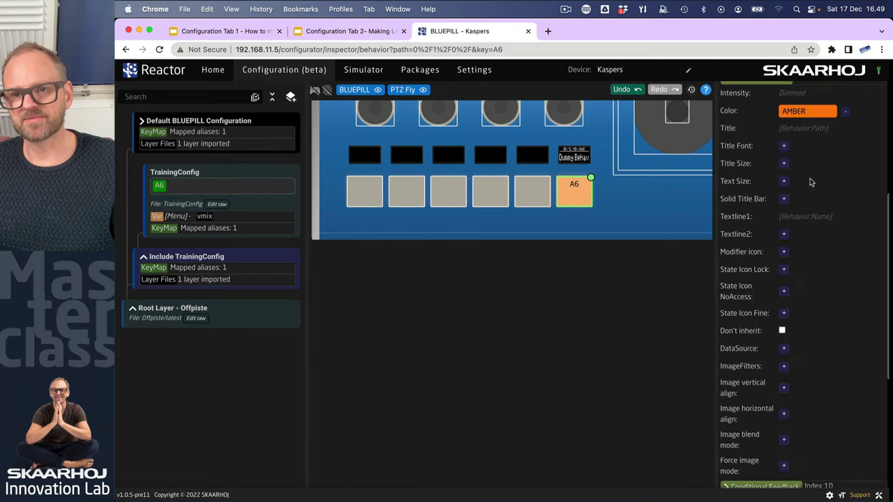
click(795, 112)
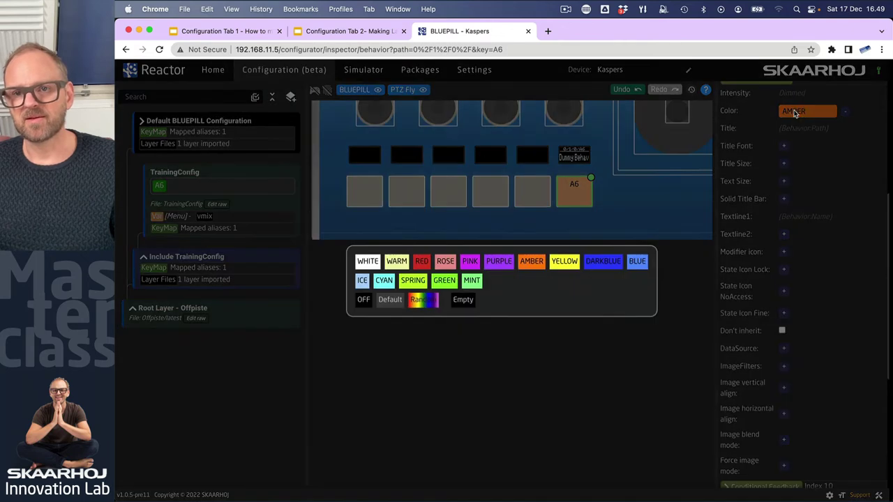
click(571, 357)
Show the A6 behavior's own JSON in the inspector and format it for readability.
scroll(828, 294, down, 7)
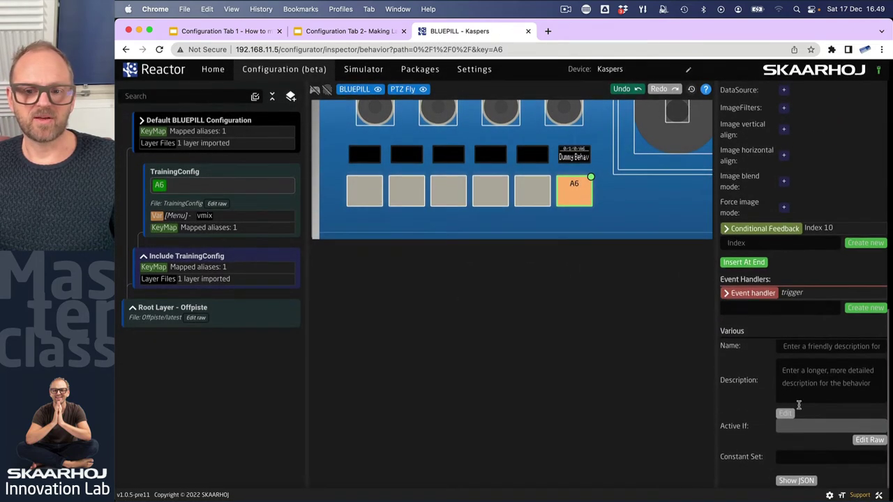
click(796, 482)
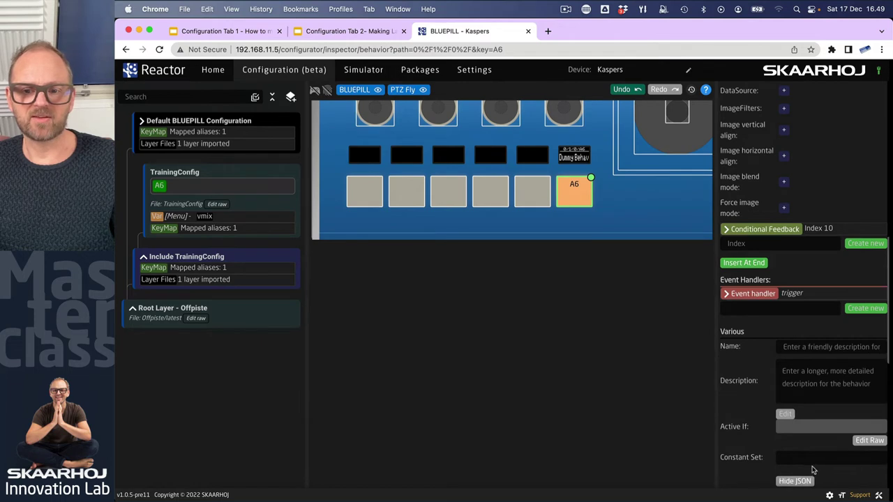
scroll(815, 458, down, 5)
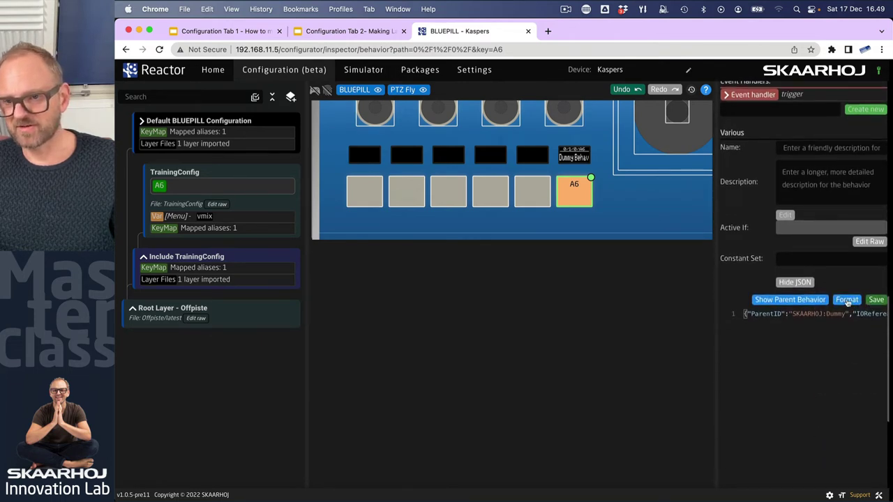
click(847, 301)
Replace the ColorCode value in A6's JSON with the hex color #ff0066 and save it.
double_click(844, 361)
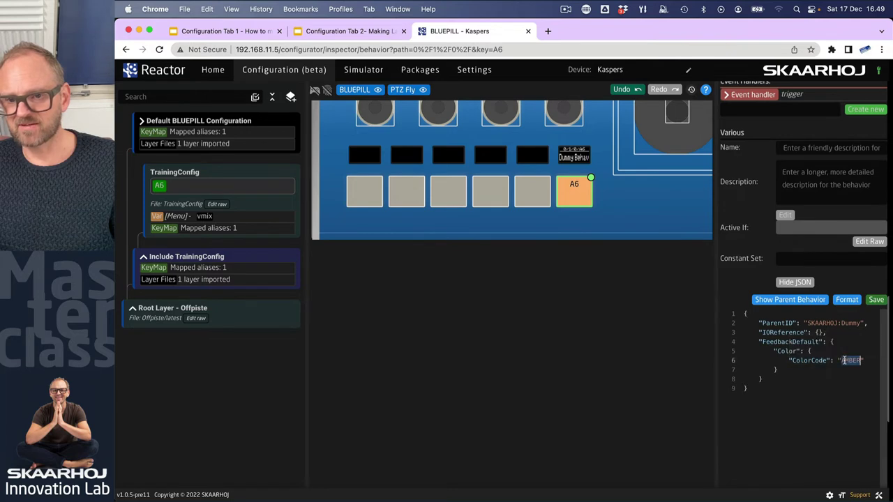
text(#)
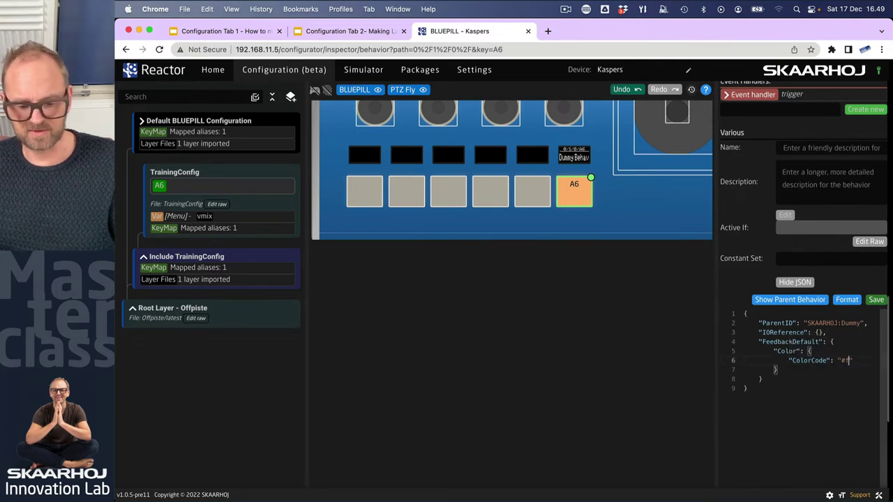
text(ff0066)
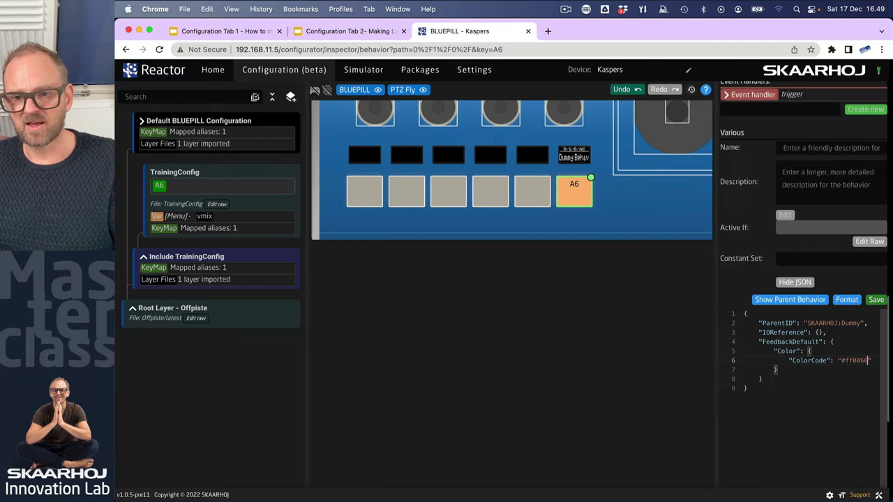
click(873, 302)
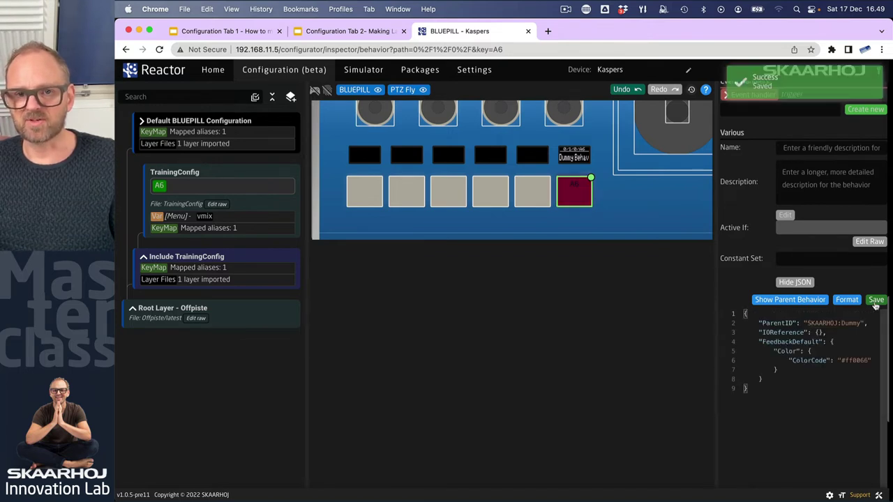
Change the ColorCode in A6's JSON to #ff0000 and save it.
double_click(861, 360)
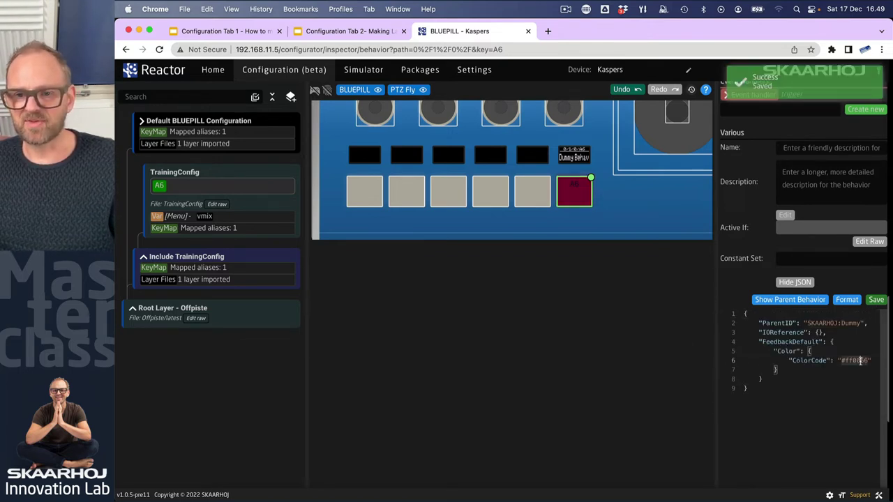
text(ff00)
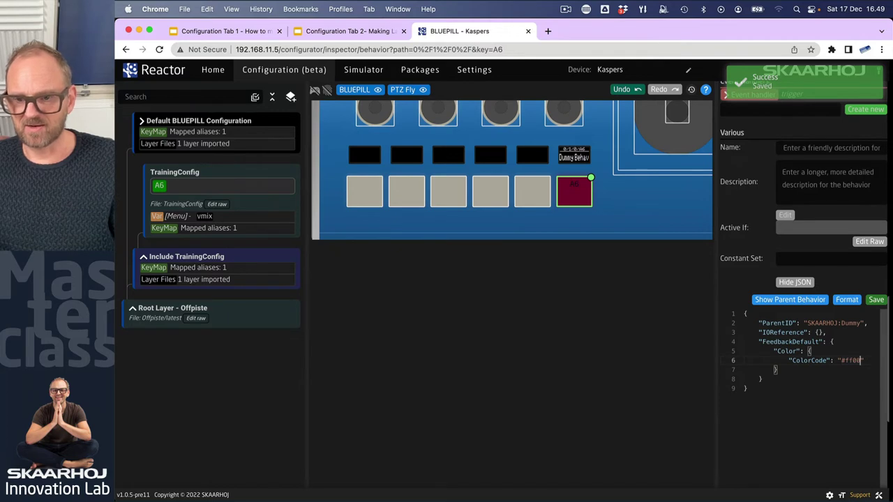
text(00)
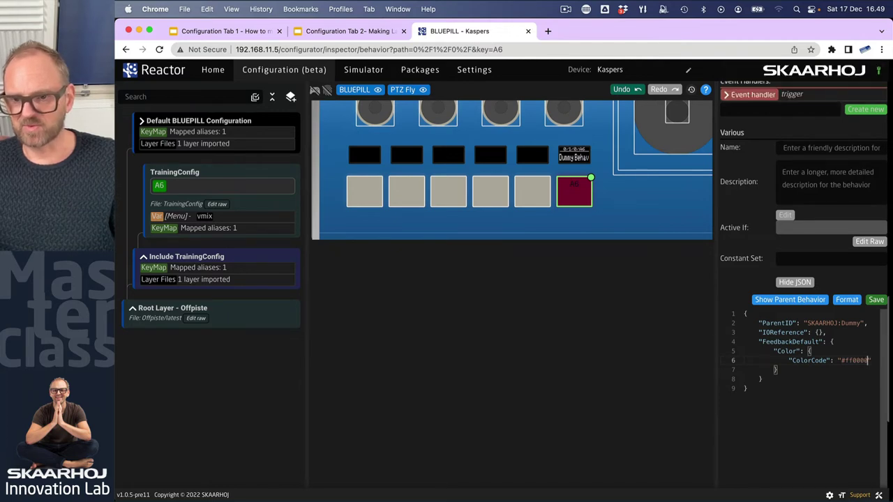
click(875, 300)
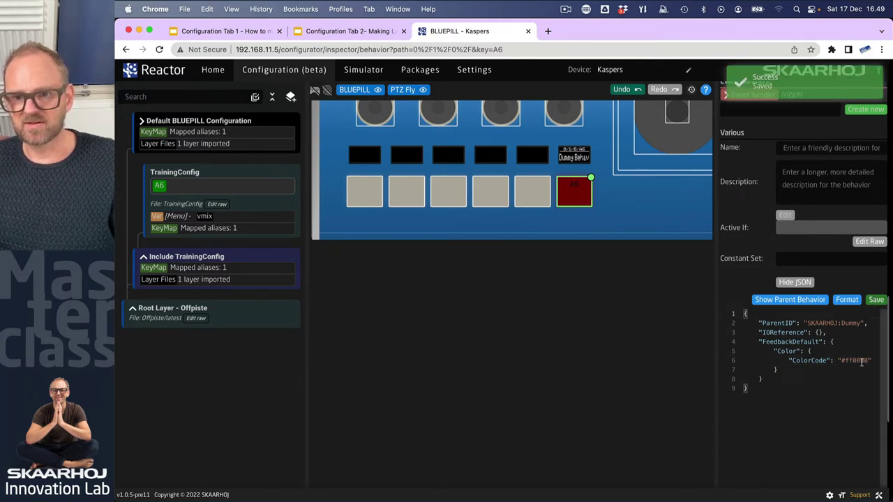
Change the green component of A6's ColorCode so it reads #ffff00 and save it.
key(BackSpace)
key(BackSpace)
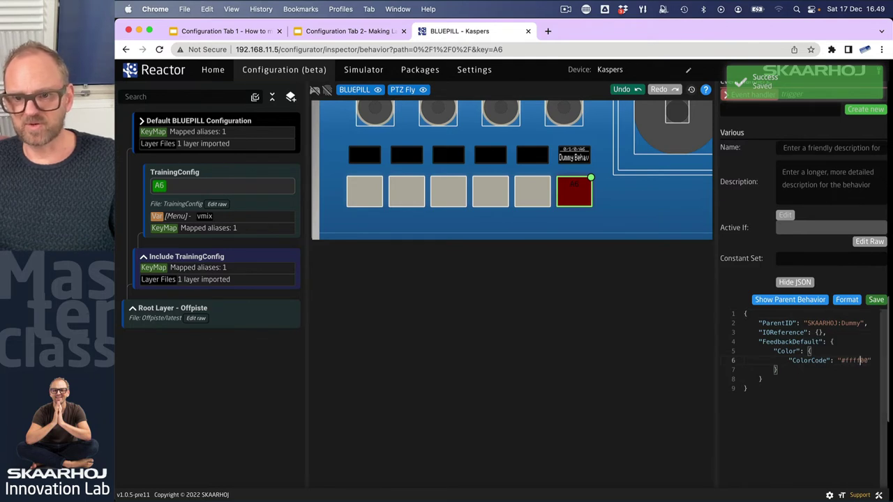
text(ff)
click(876, 300)
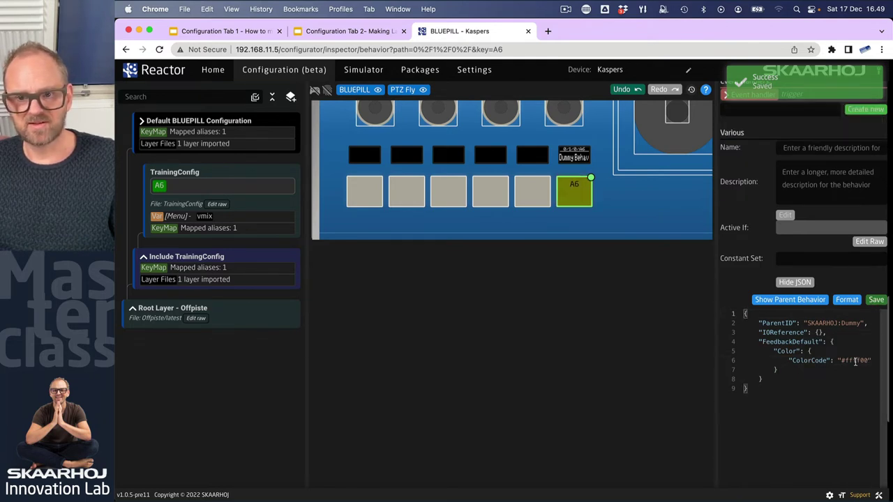
Edit A6's ColorCode to the hex color #ff6600 and save the JSON.
click(857, 361)
key(BackSpace)
key(BackSpace)
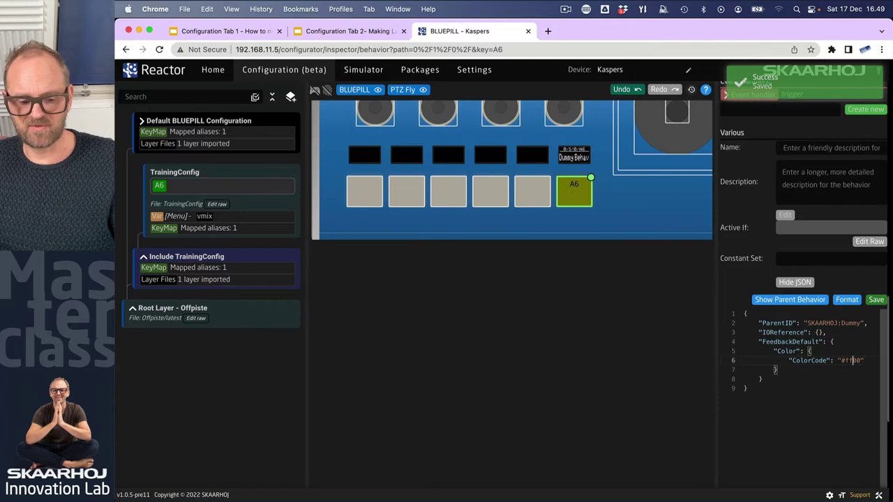
text(66)
click(876, 300)
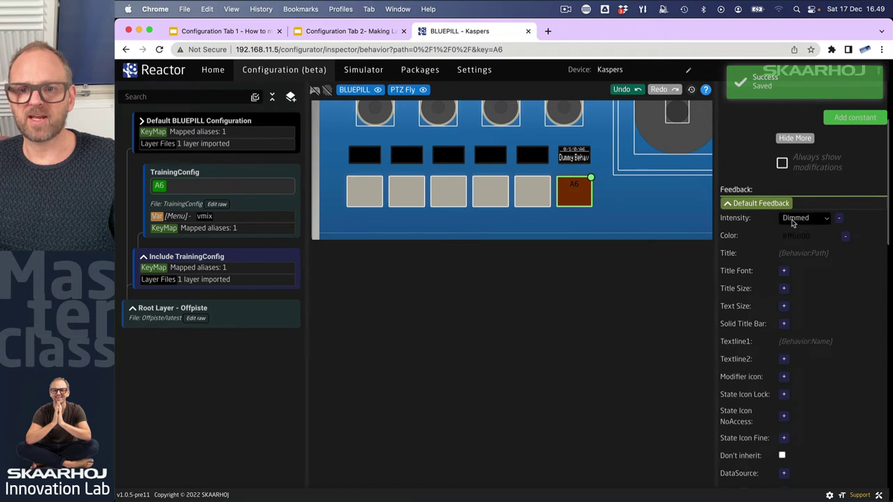
Compare the On and Dimmed intensities in A6's Default Feedback, leaving the intensity set to On.
click(796, 220)
click(793, 207)
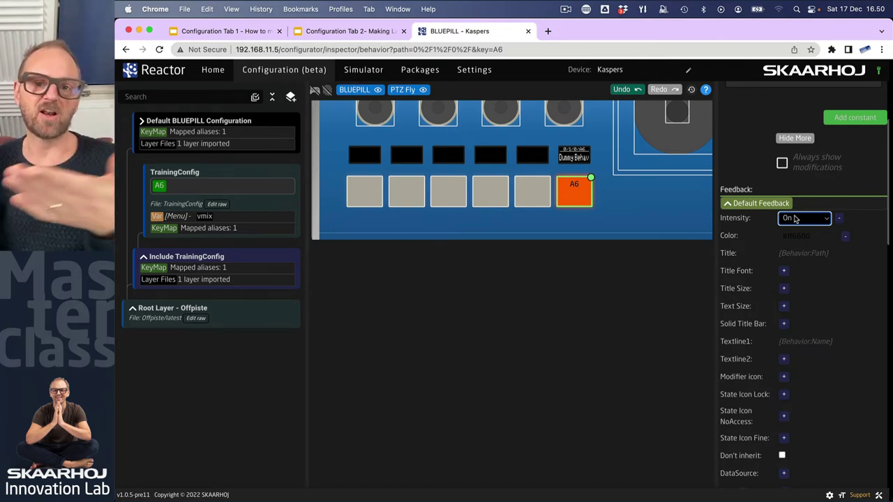
click(794, 219)
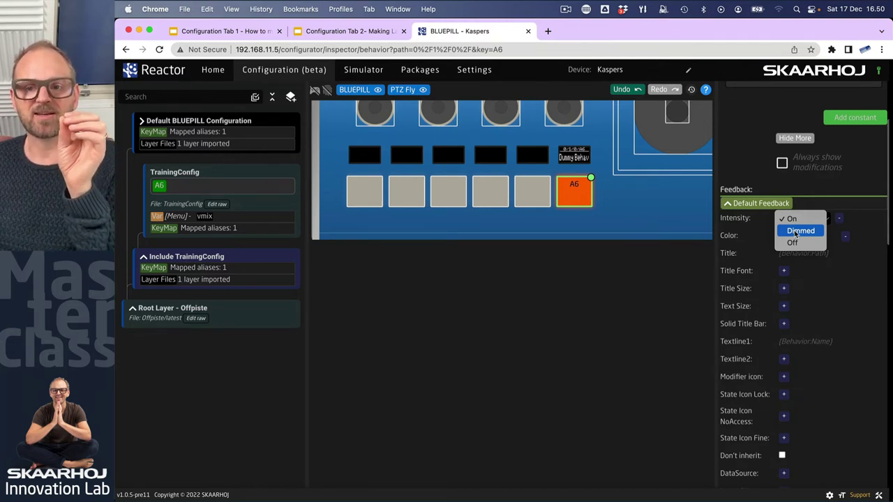
click(799, 231)
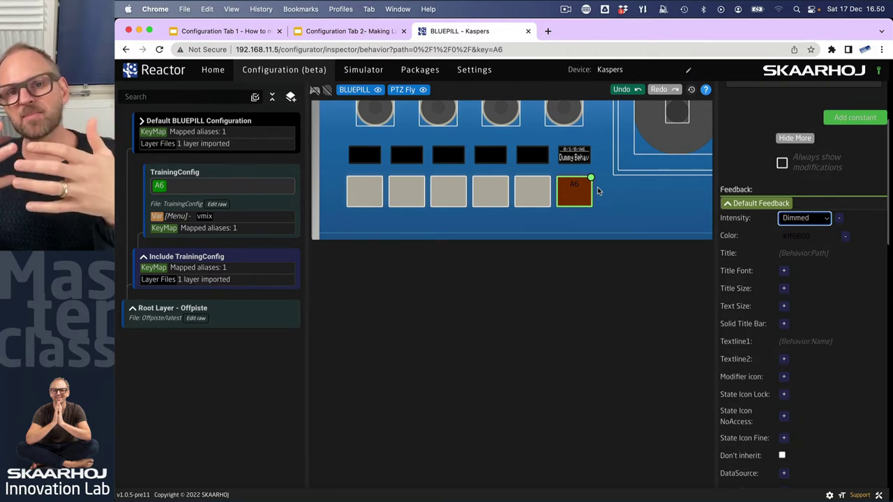
click(807, 218)
click(792, 207)
Format A6's JSON again, shorten the ColorCode to the three-digit form #f60 and save it.
scroll(823, 344, down, 10)
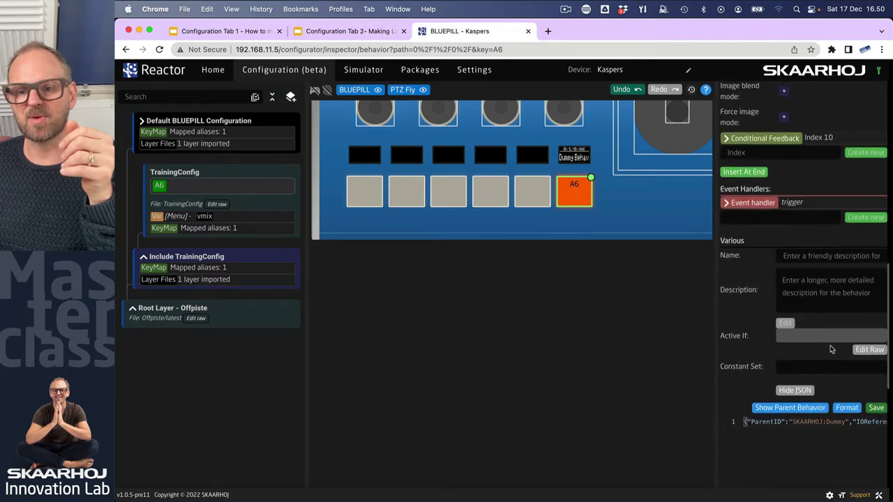
click(848, 304)
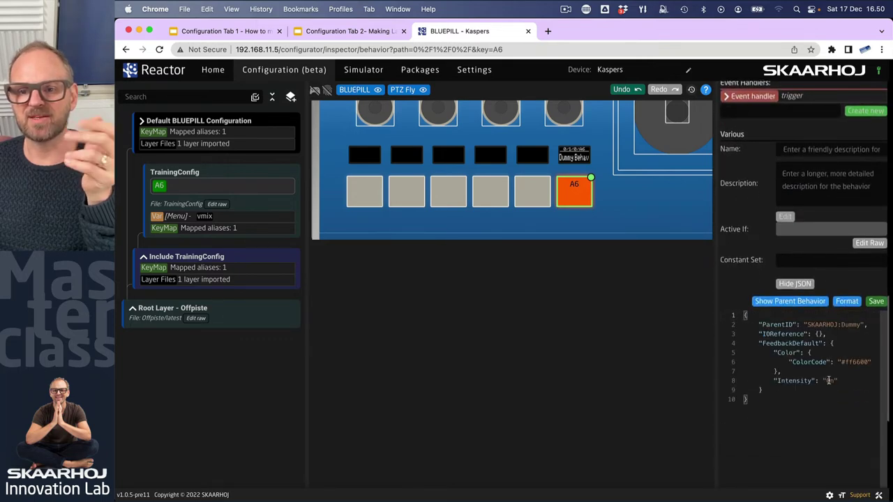
double_click(859, 362)
text(ff00)
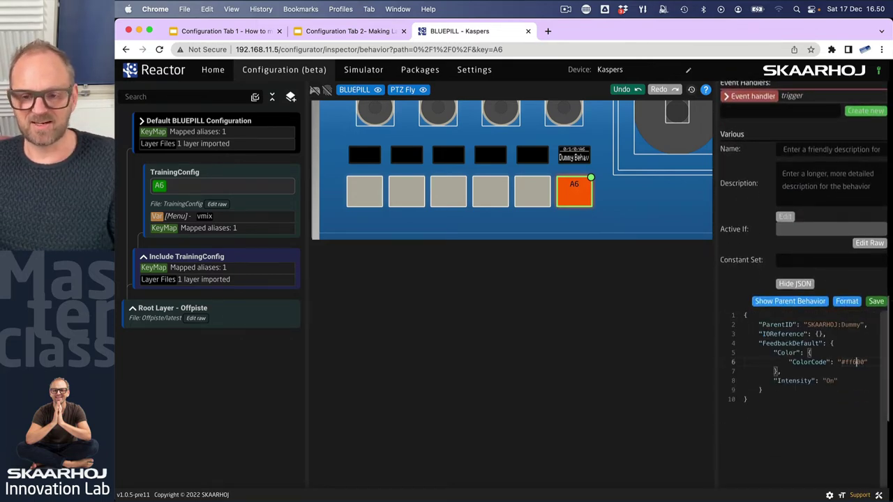
key(BackSpace)
text(6)
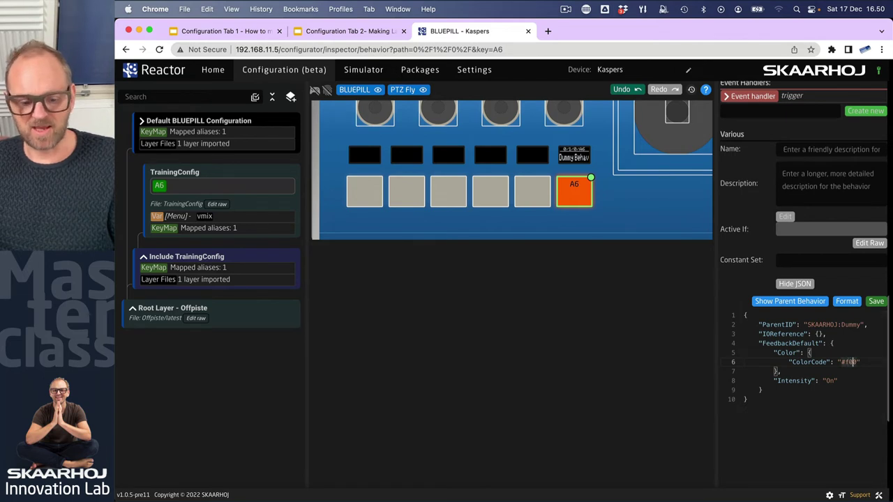
key(Delete)
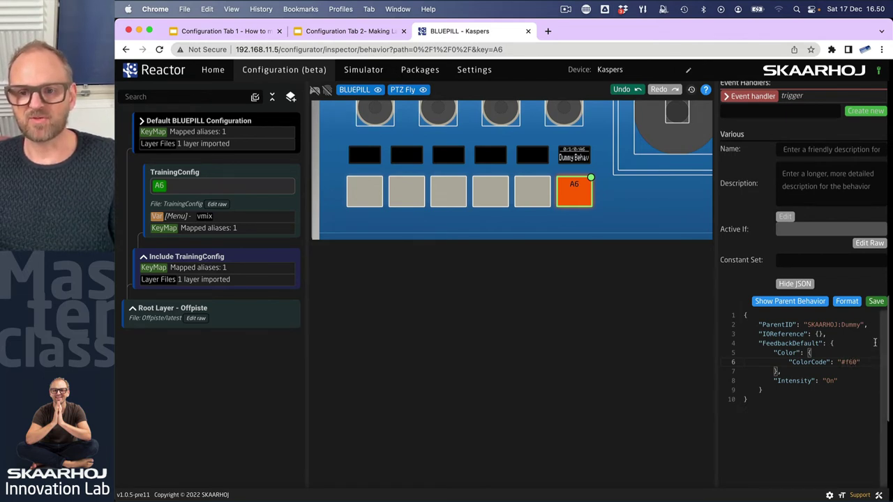
click(876, 302)
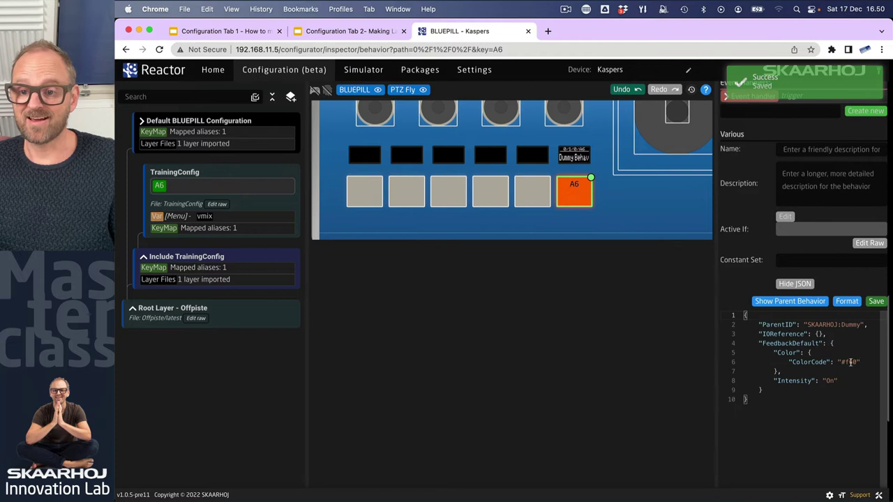
Save A6's ColorCode as #ff0, and replace it with #f0f and save again.
key(BackSpace)
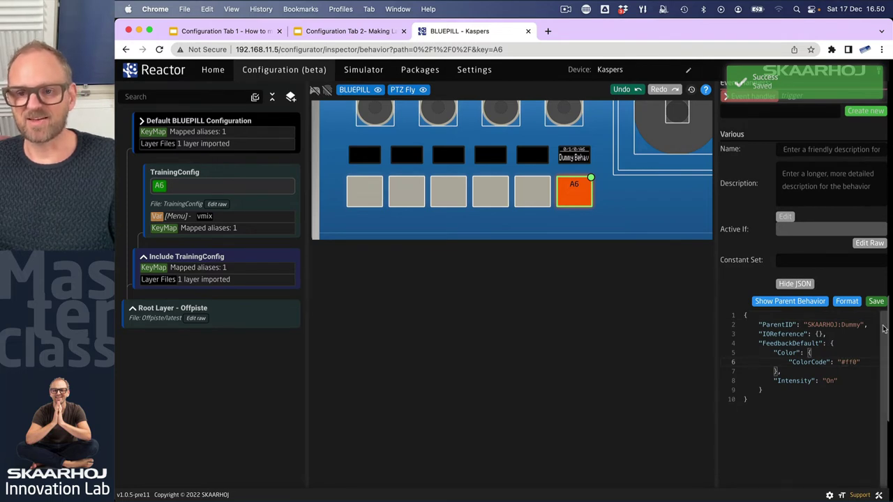
click(876, 301)
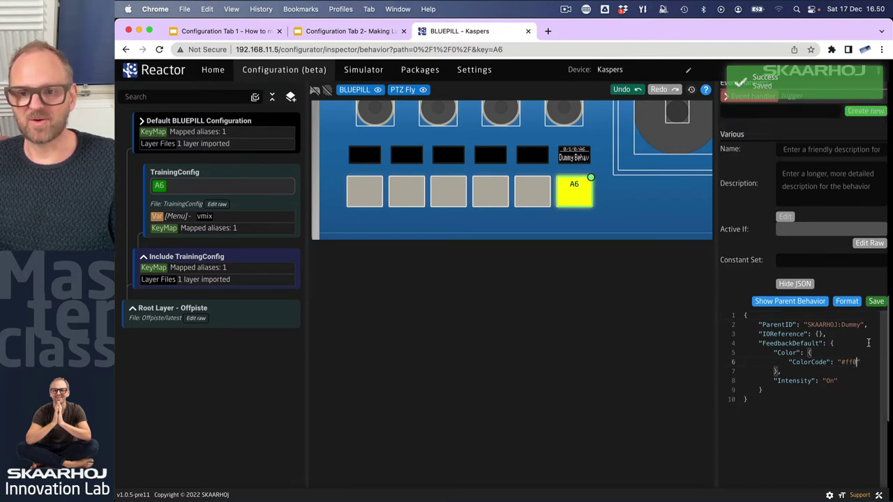
key(BackSpace)
key(BackSpace)
text(0f)
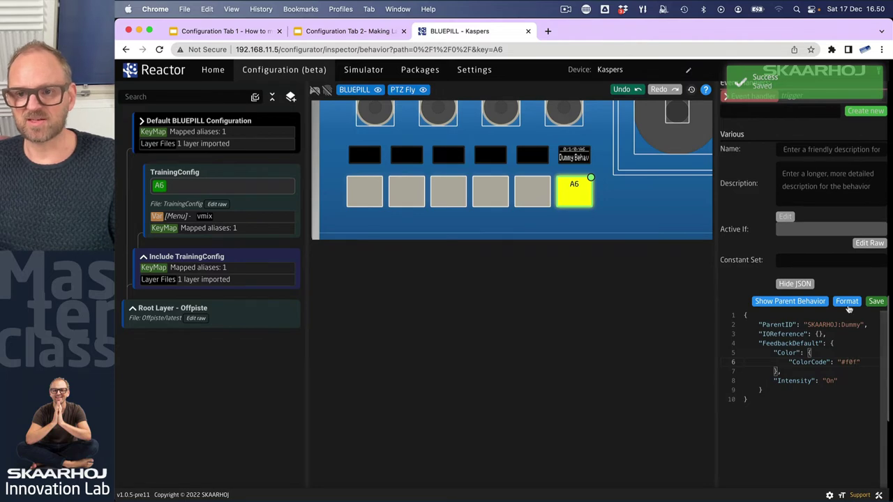
click(872, 302)
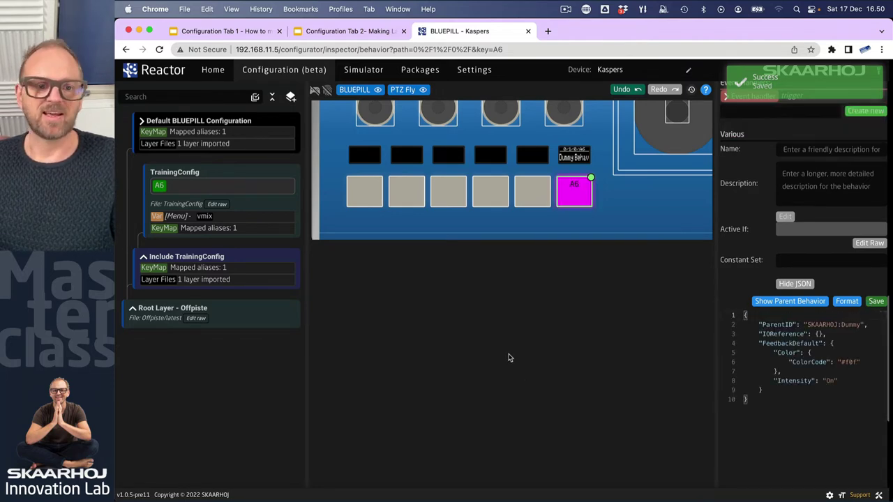
Set the color of A6's Default Feedback to the predefined SPRING.
scroll(765, 352, up, 4)
scroll(765, 352, up, 10)
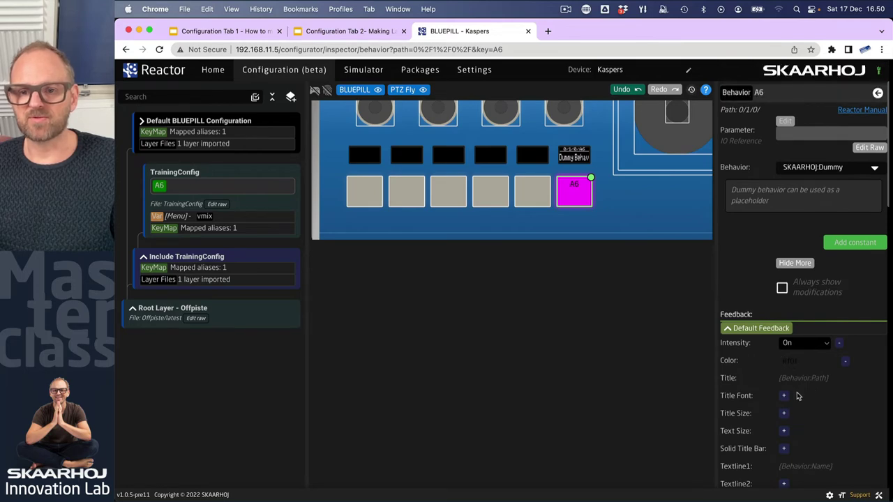
click(810, 364)
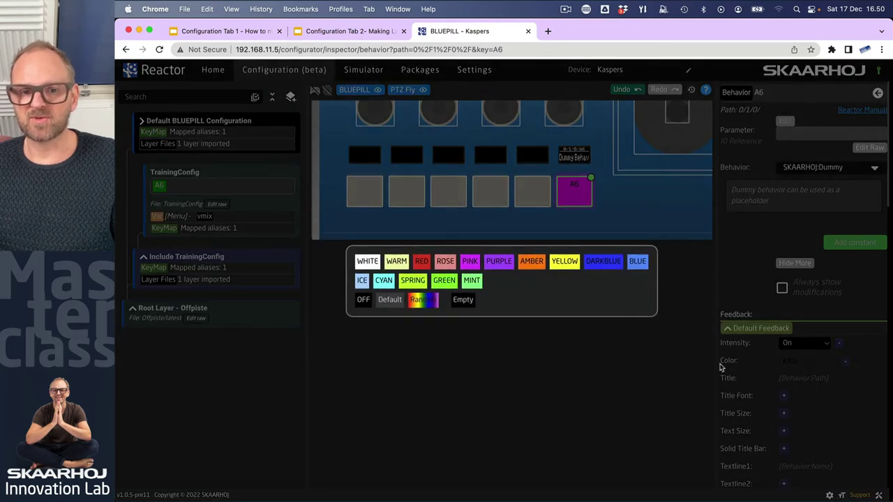
click(413, 282)
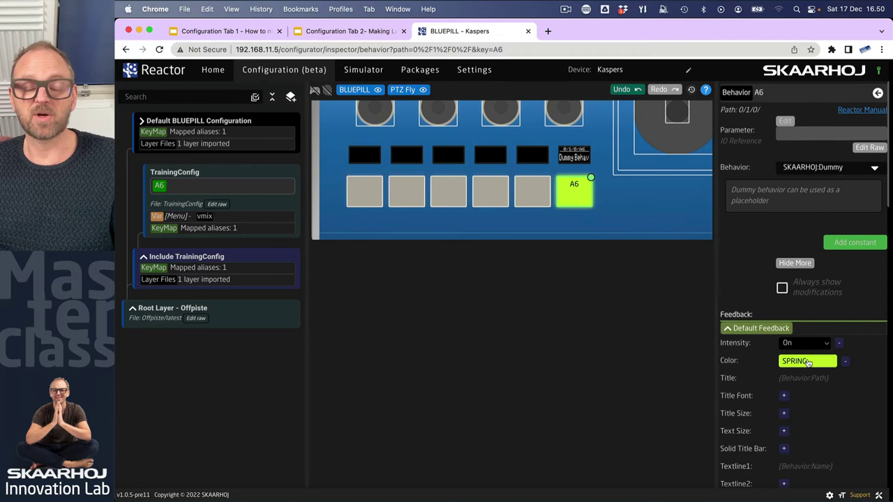
click(808, 362)
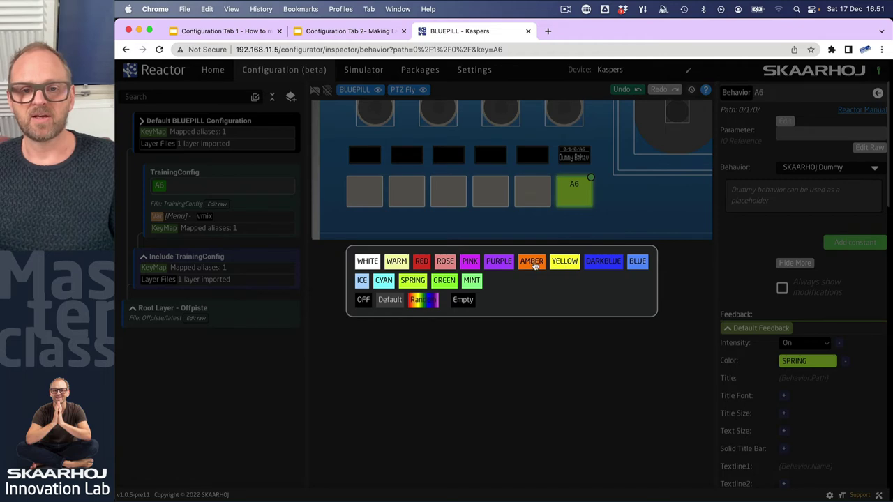
click(530, 367)
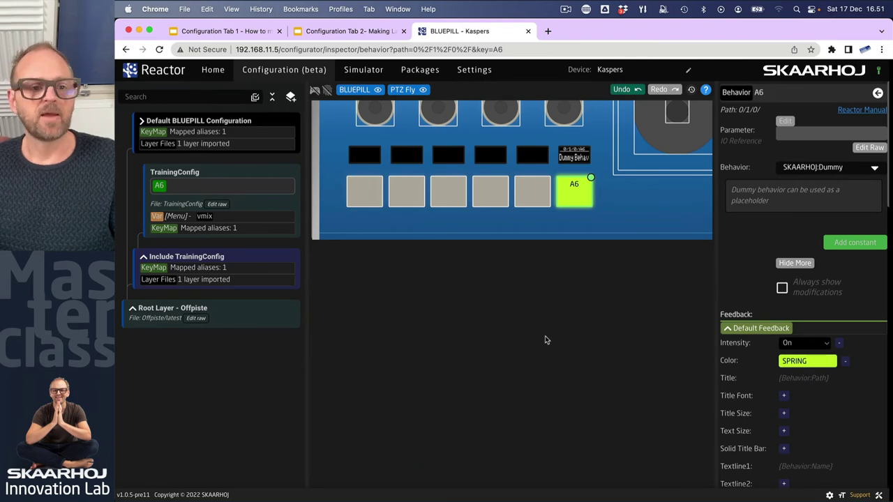
Reload the raw TrainingConfig JSON and examine the ColorCode and Intensity entries in A6's FeedbackDefault.
key(super+grave)
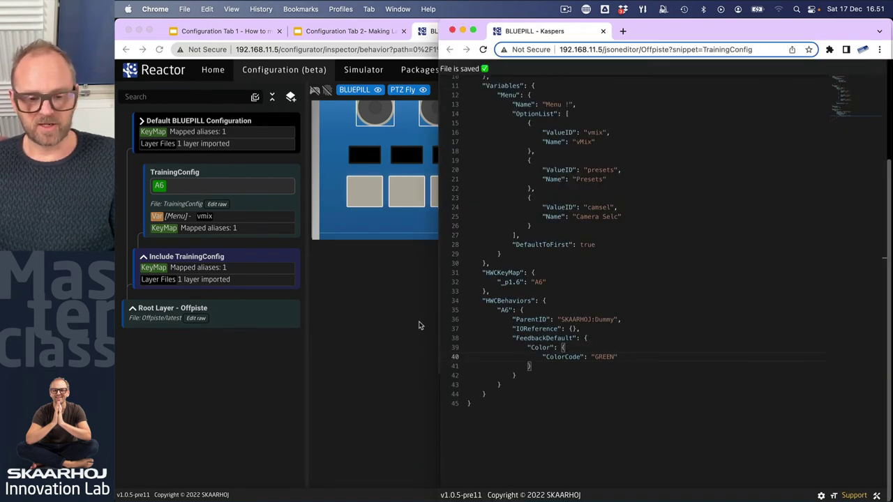
key(super+r)
scroll(634, 403, down, 10)
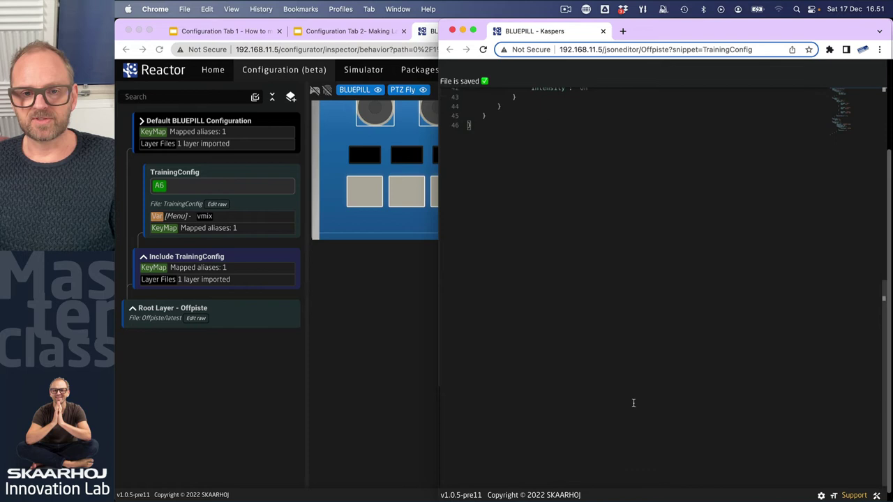
scroll(634, 403, up, 5)
drag(522, 315, 589, 314)
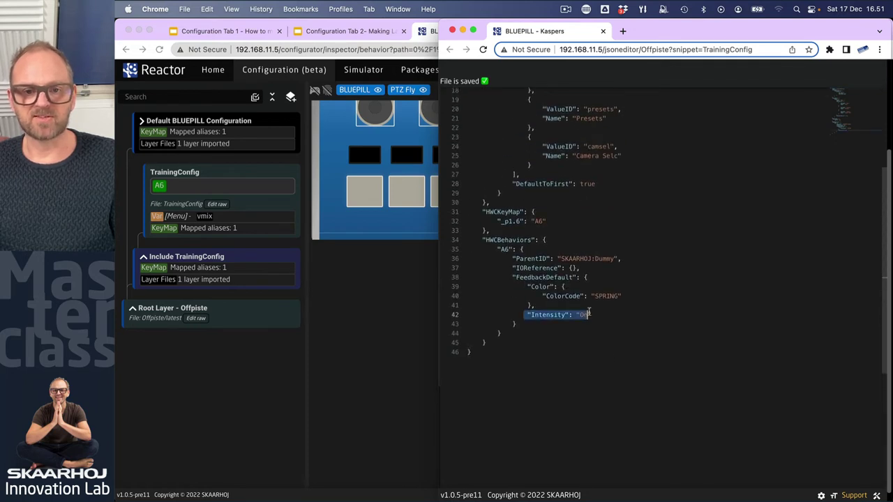
Replace the dynamic title in A6's Default Feedback with the text "Stuff" and submit it.
click(409, 209)
scroll(816, 403, down, 3)
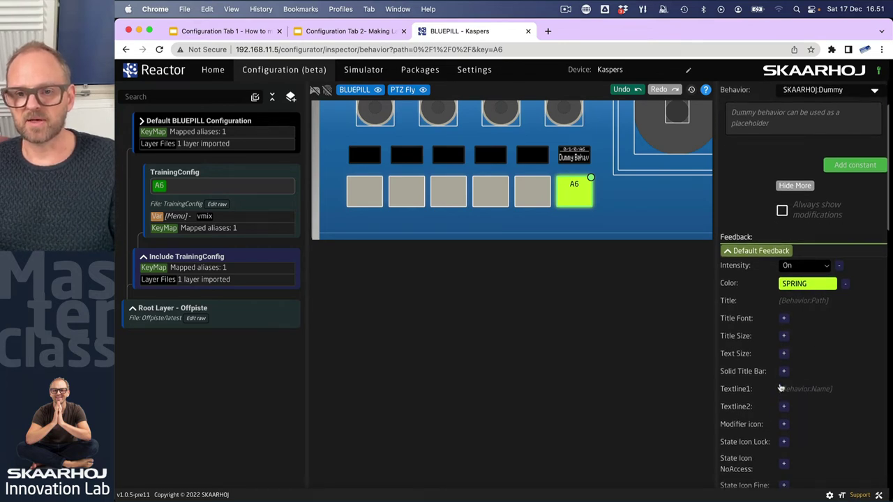
click(788, 303)
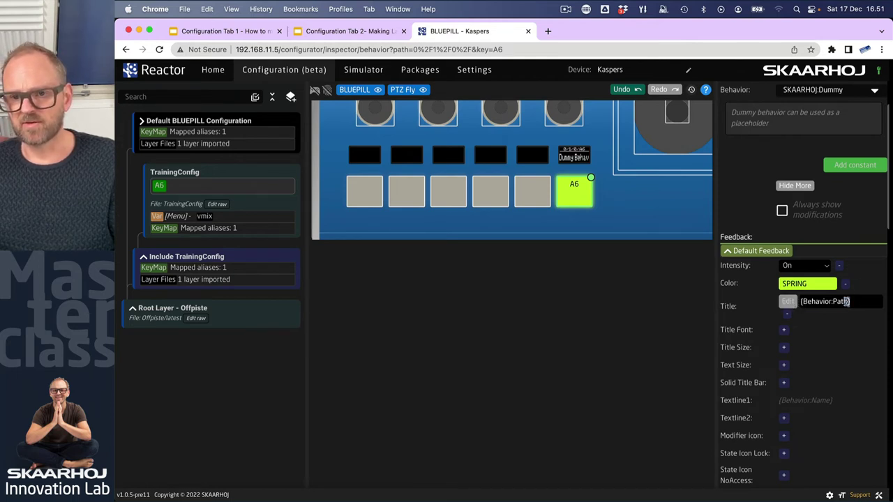
drag(847, 301, 803, 302)
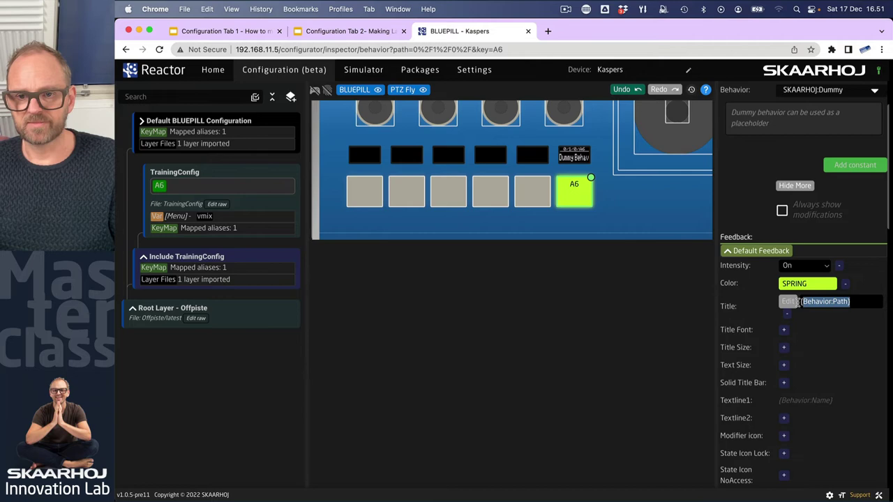
click(787, 301)
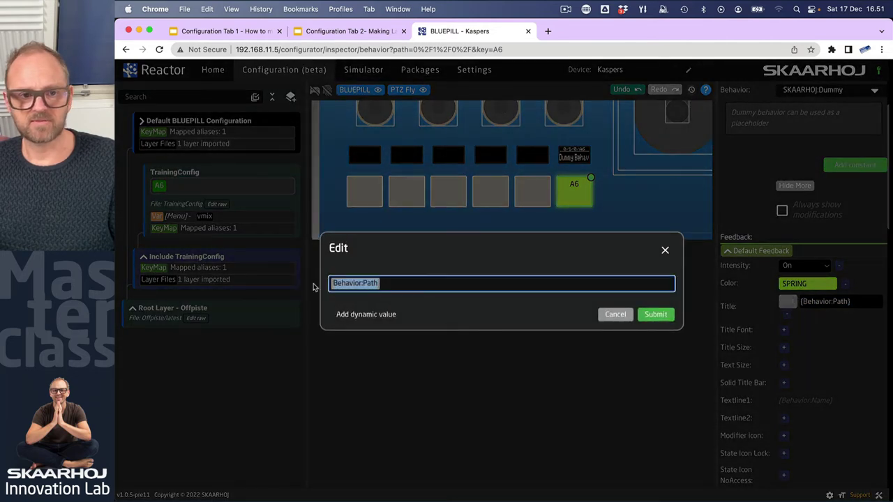
text(S)
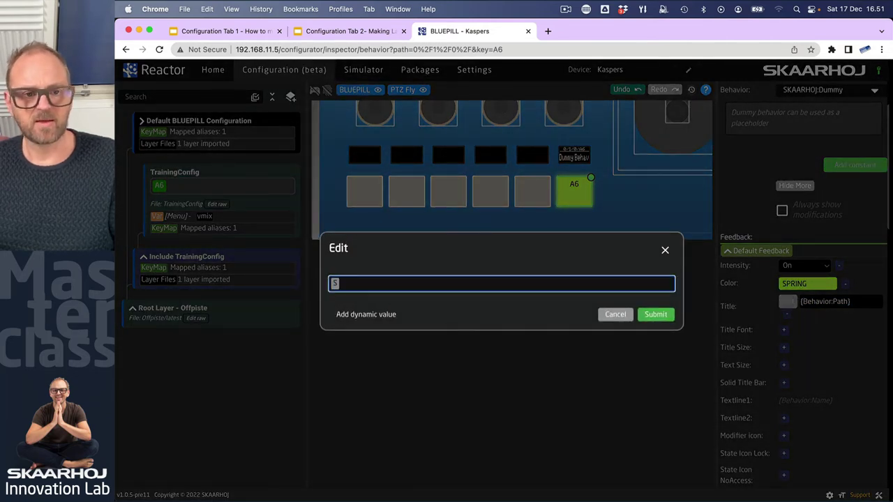
key(BackSpace)
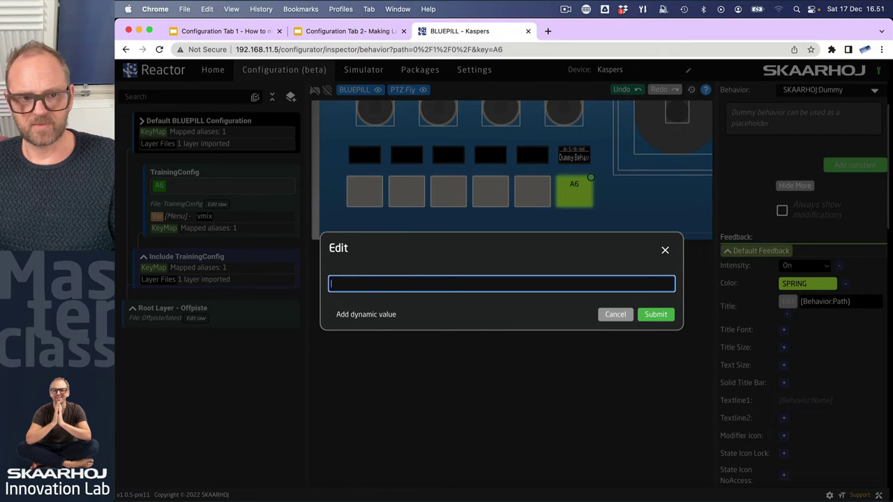
text(Stuff)
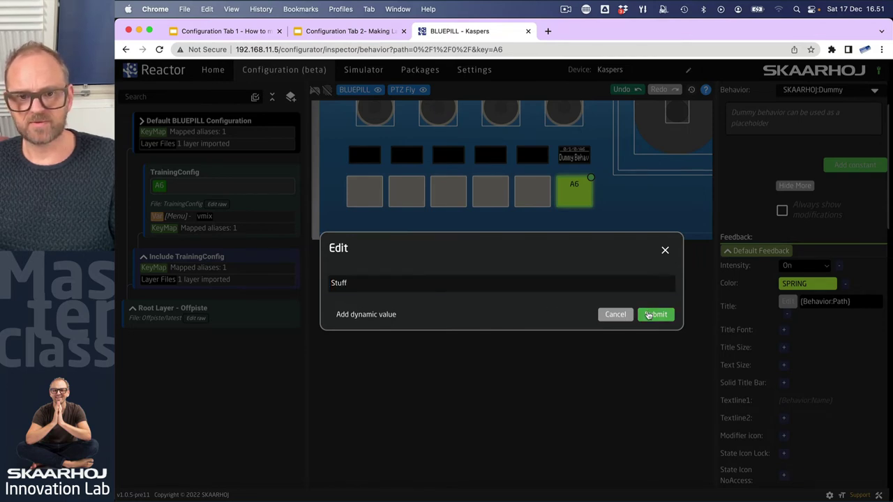
click(650, 314)
scroll(810, 374, down, 1)
Reload the raw TrainingConfig JSON and examine how the title is stored under DisplayText in A6's FeedbackDefault.
key(super+grave)
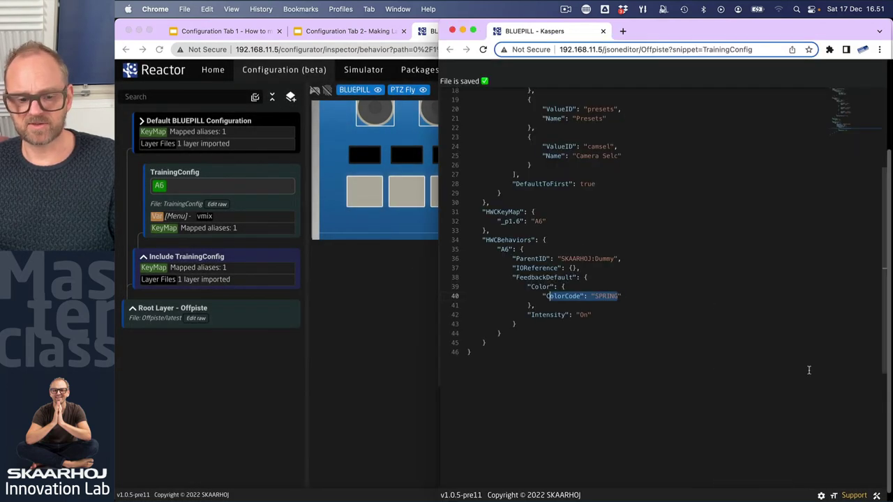
key(super+r)
scroll(674, 368, down, 15)
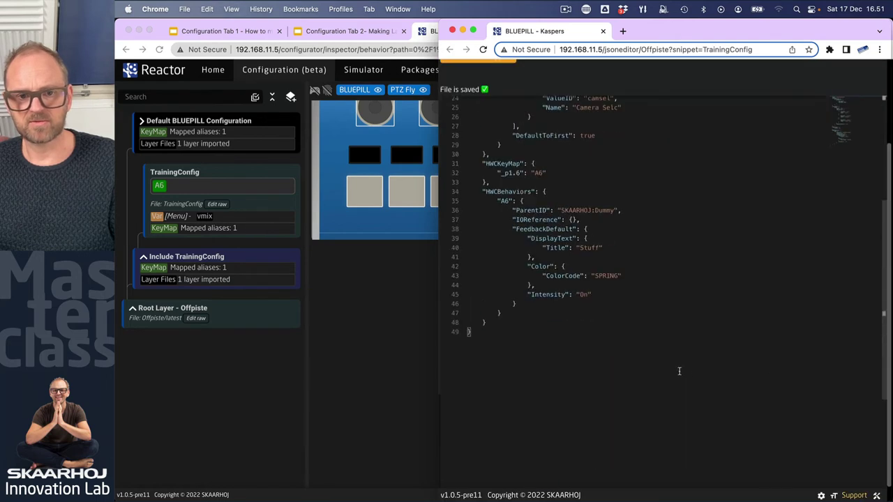
scroll(646, 347, up, 5)
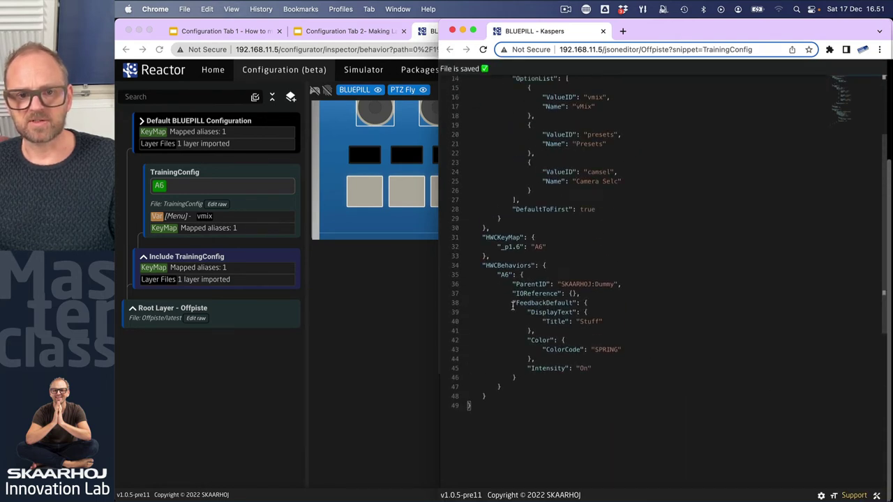
drag(528, 312, 537, 329)
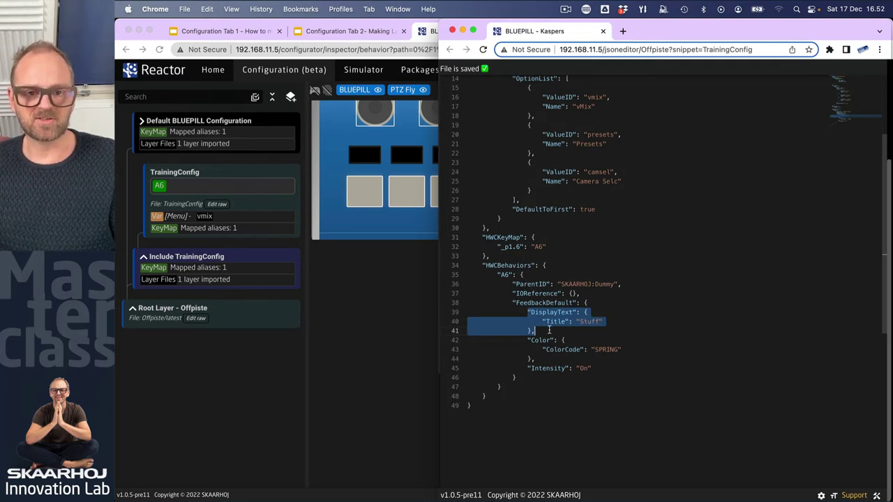
scroll(560, 328, up, 2)
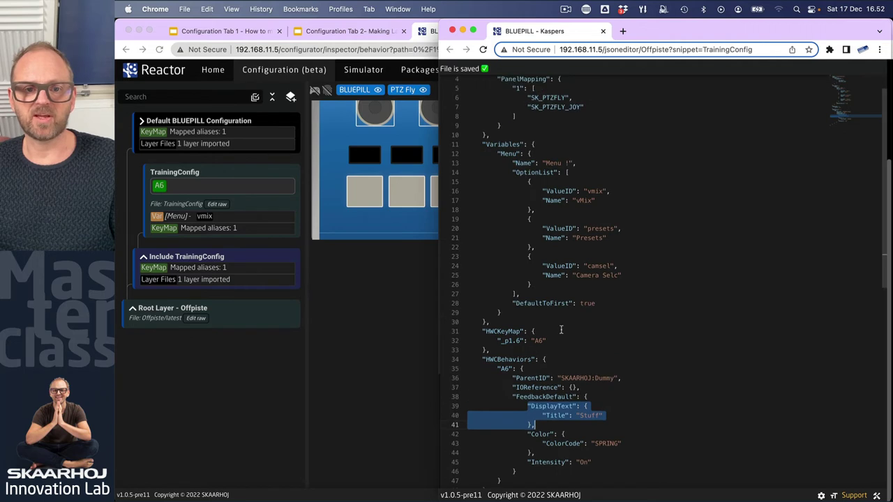
scroll(560, 330, up, 1)
Create a child layer named vMix under TrainingConfig, and expand and select TrainingConfig in the layer tree.
click(240, 203)
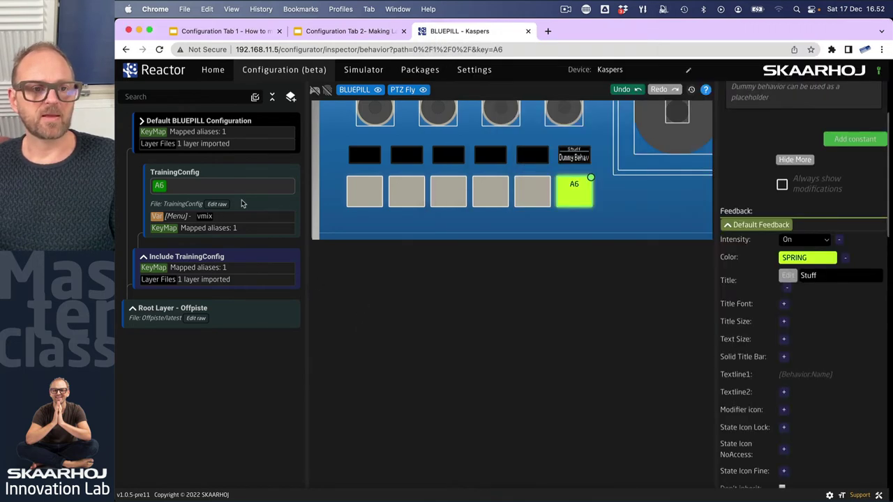
right_click(216, 173)
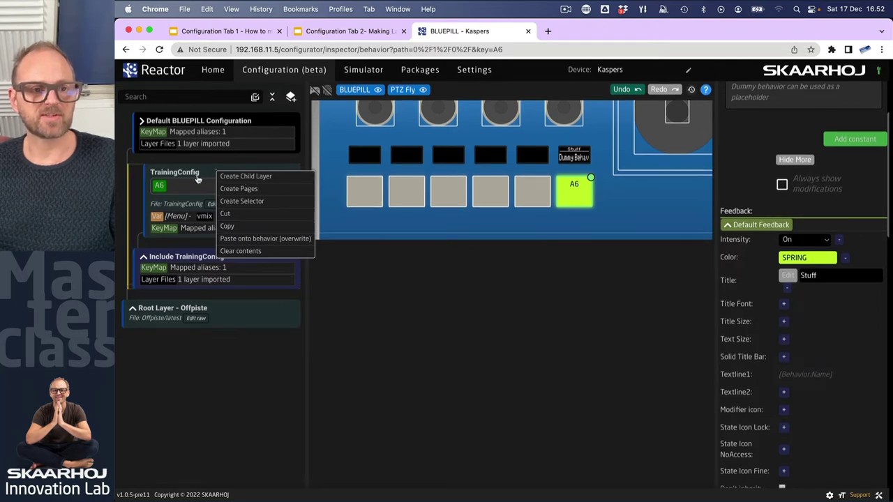
click(245, 177)
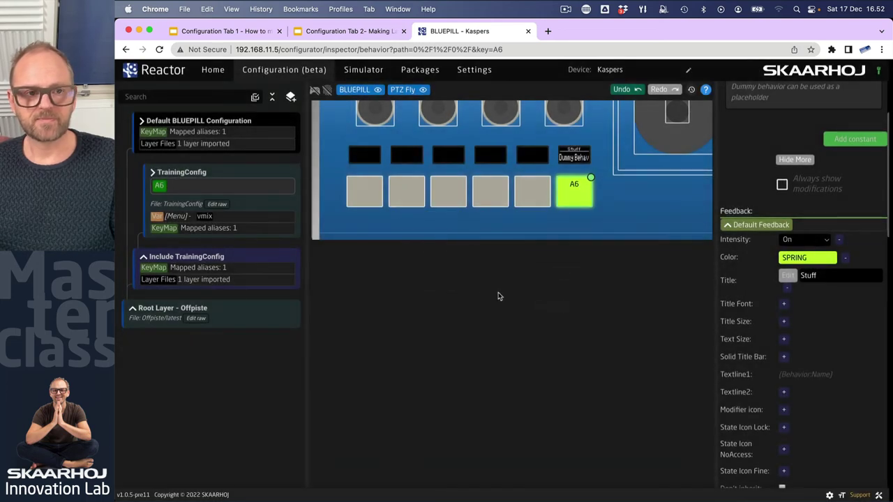
click(632, 331)
click(153, 173)
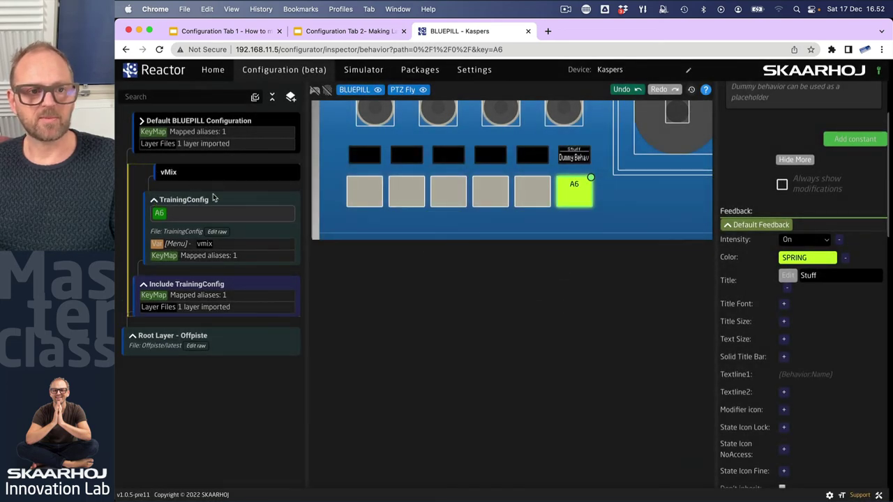
click(214, 200)
Reload the raw TrainingConfig JSON, collapse the Variables block and examine the vMix entry in the Layers array.
key(super+grave)
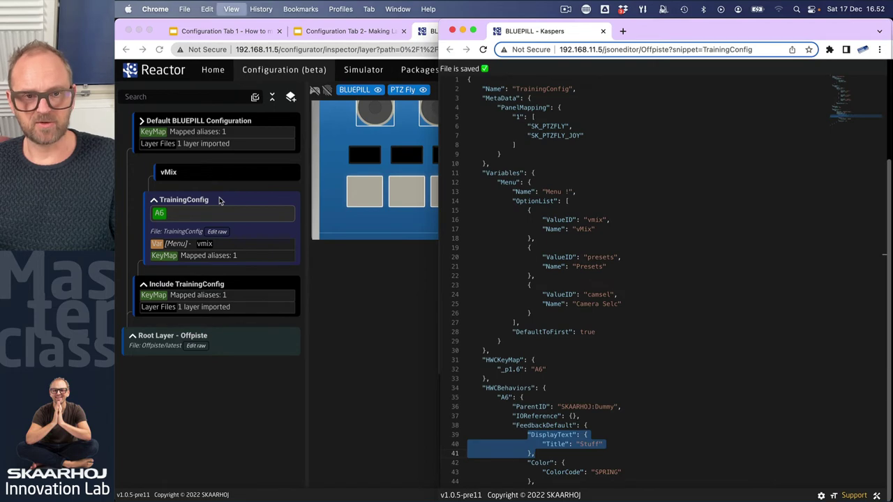
key(super+r)
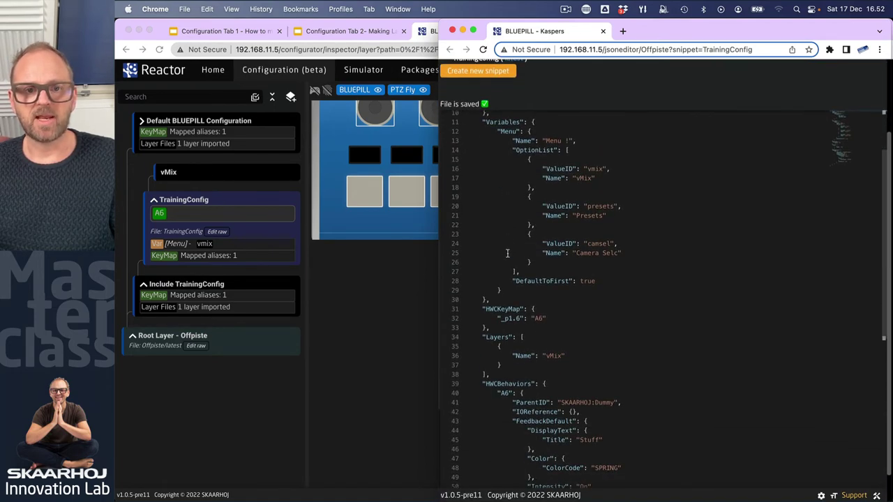
scroll(507, 253, up, 3)
click(464, 206)
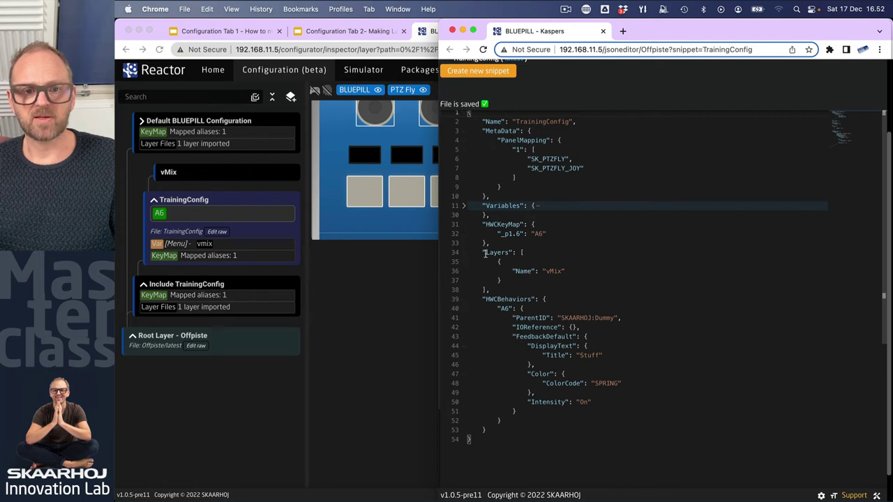
mouse_move(485, 252)
mouse_down()
mouse_move(494, 285)
mouse_move(497, 261)
mouse_up()
click(496, 262)
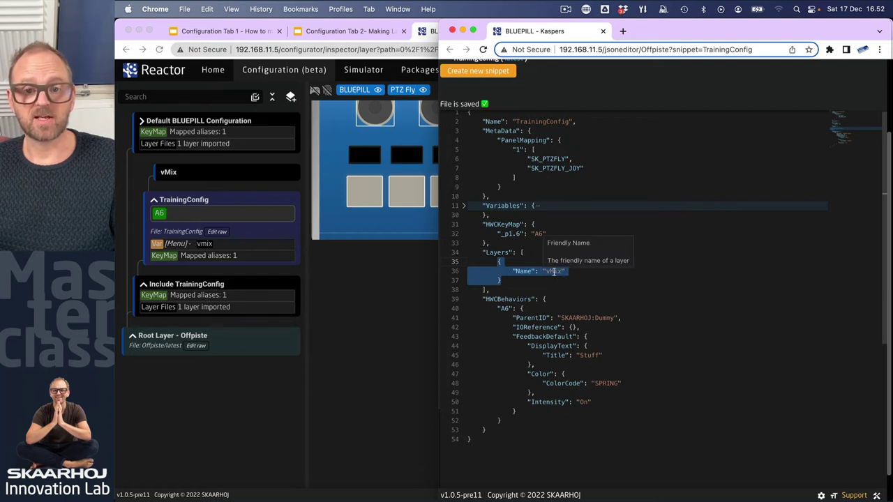
Create a layer named Presets below the vMix layer under TrainingConfig.
click(167, 178)
right_click(187, 173)
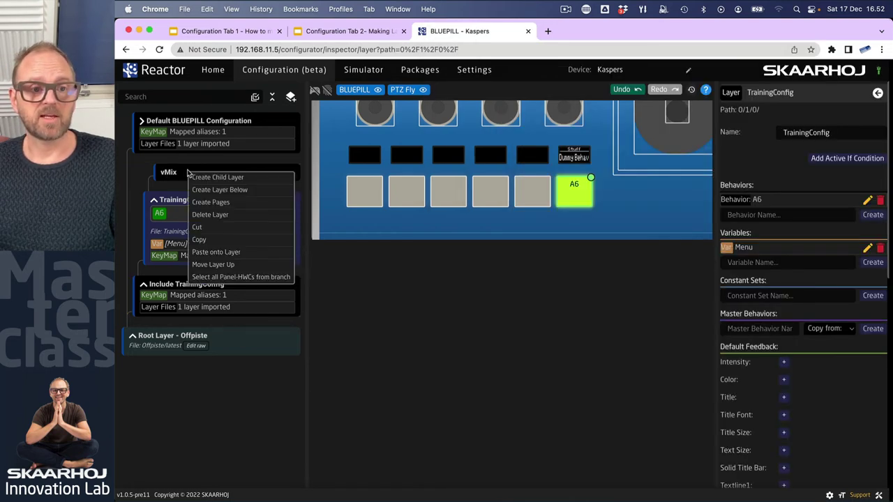
click(220, 190)
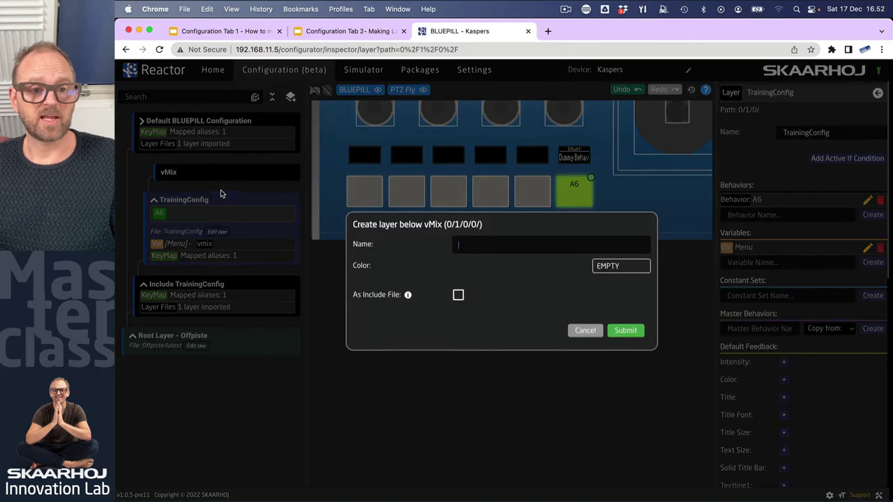
click(487, 246)
text(Preset)
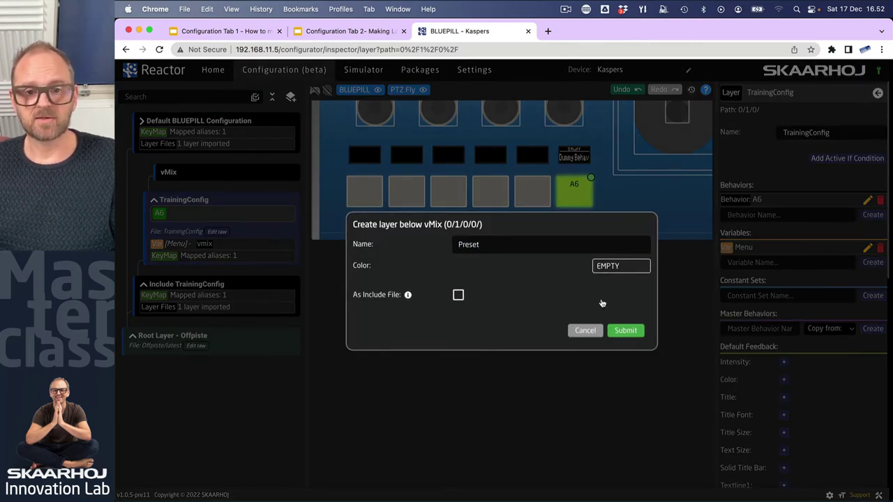
text(s)
click(626, 331)
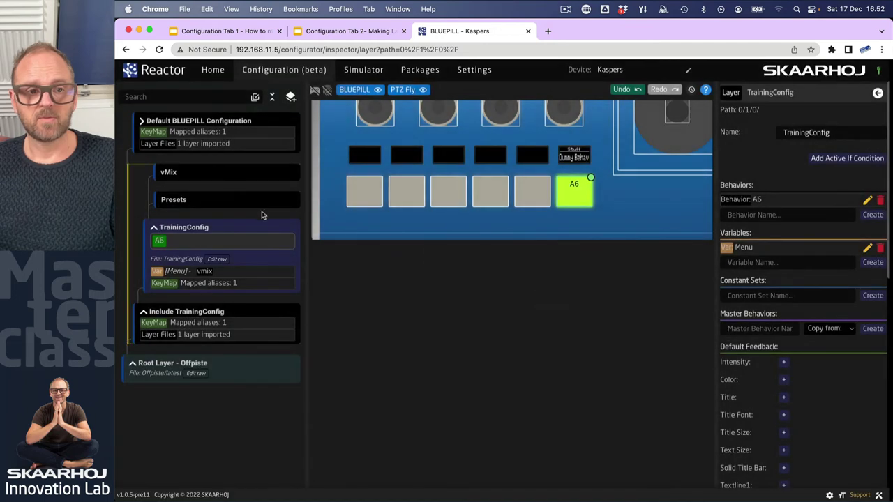
Create a layer named Camera Select below the Presets layer, set up as an include file.
right_click(181, 203)
click(229, 222)
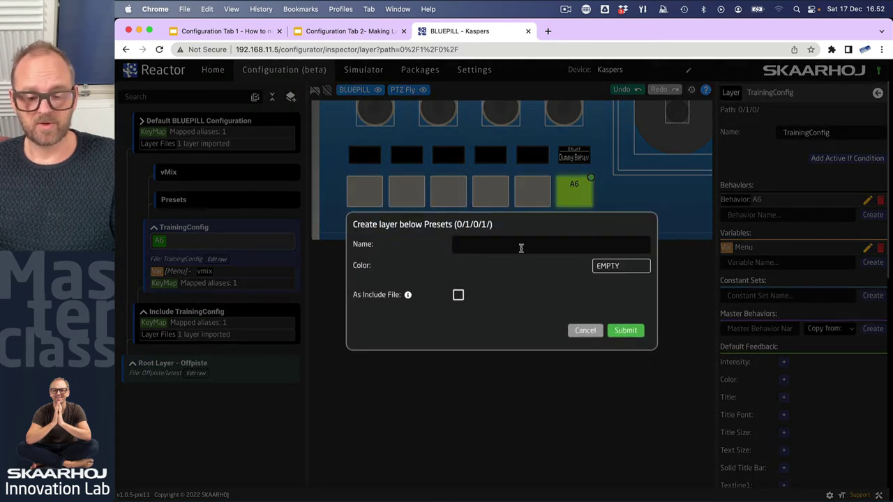
text(CAMERA)
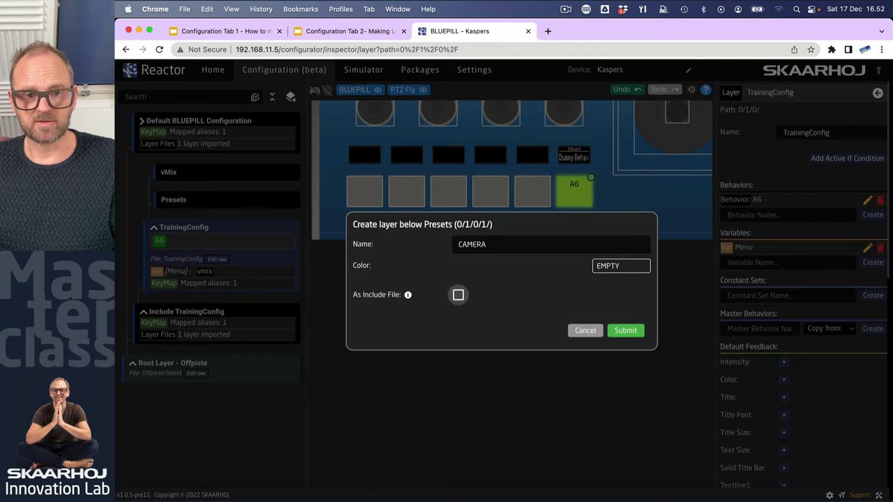
click(457, 295)
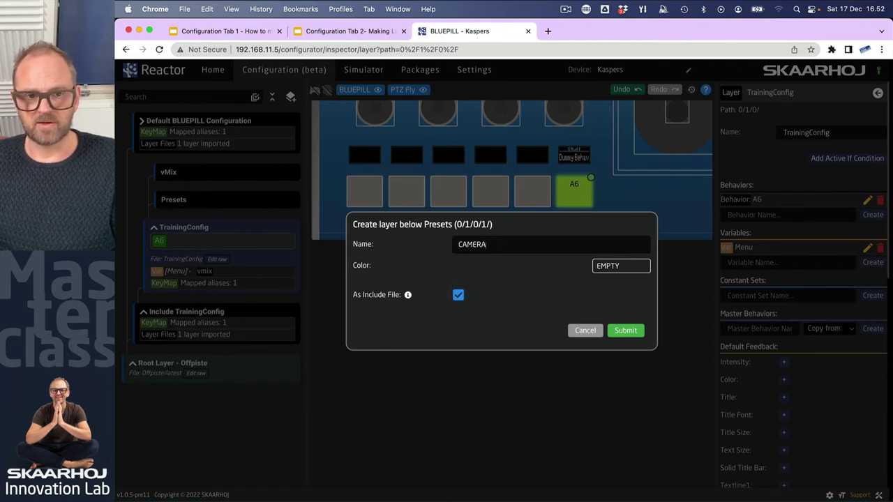
key(BackSpace)
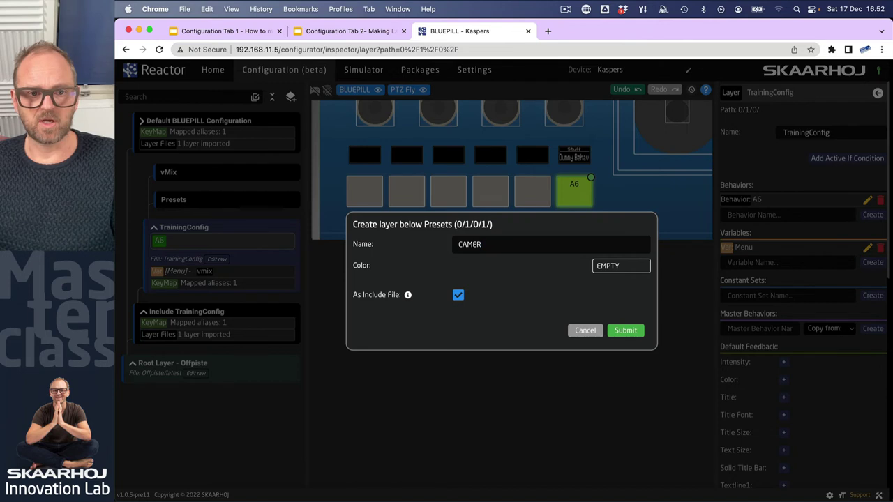
click(458, 294)
key(BackSpace)
key(BackSpace)
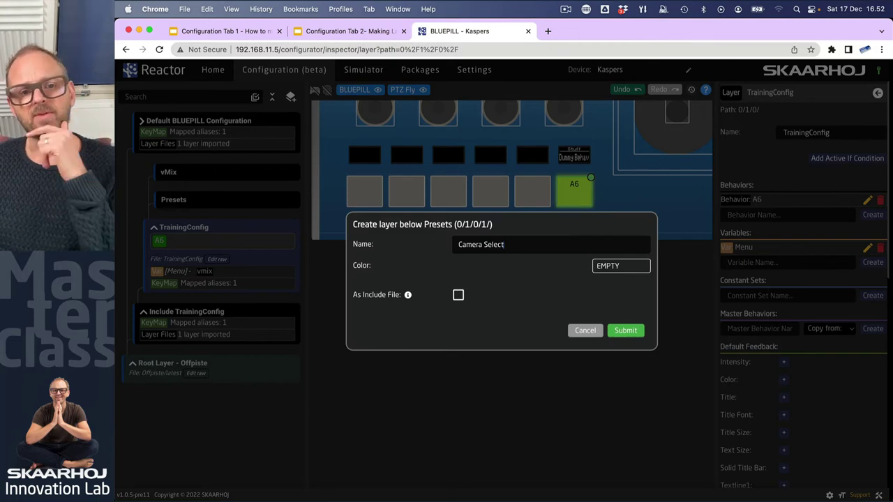
click(459, 295)
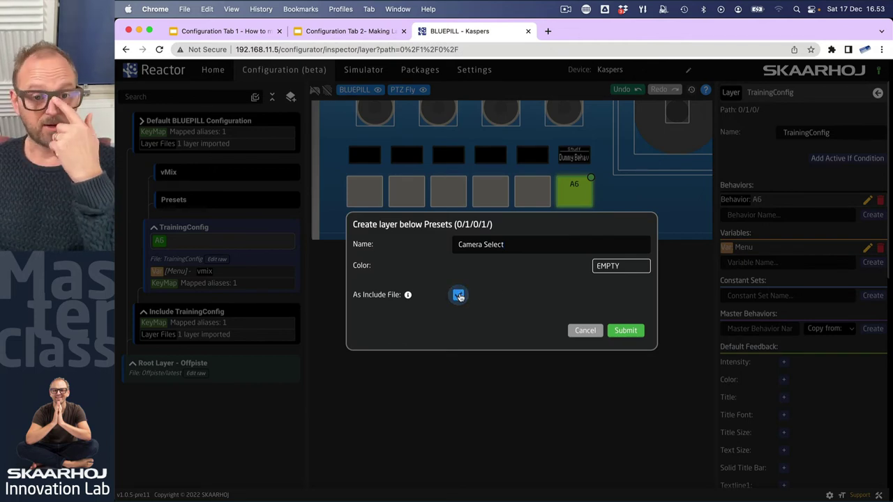
click(628, 332)
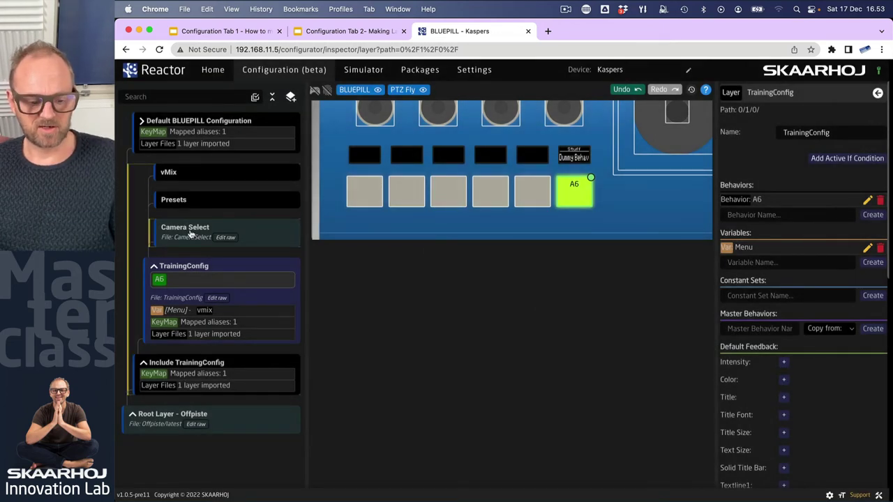
Reload the raw TrainingConfig JSON and examine its Layers array and ImportLayerFiles for the new layers.
click(192, 234)
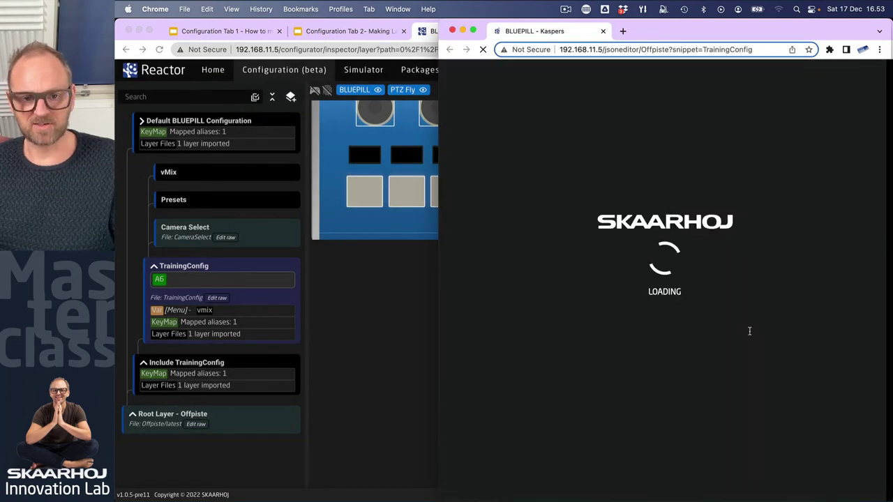
scroll(549, 307, down, 10)
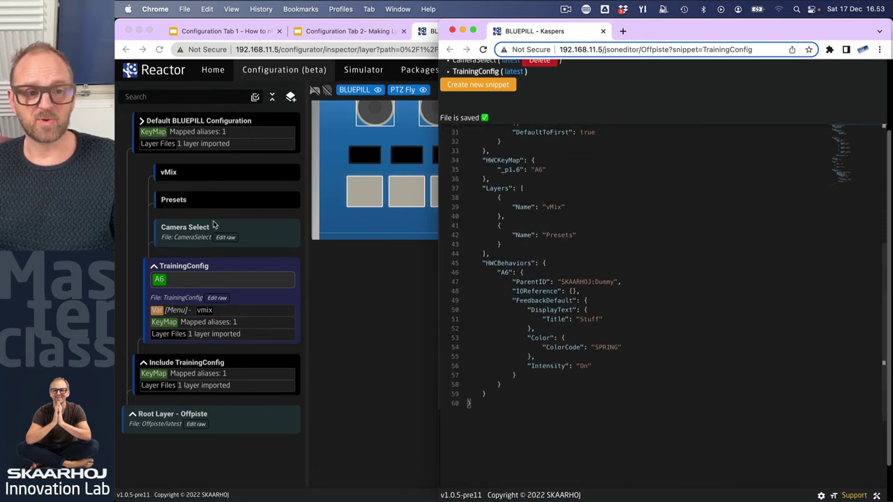
scroll(519, 238, up, 2)
scroll(518, 238, up, 10)
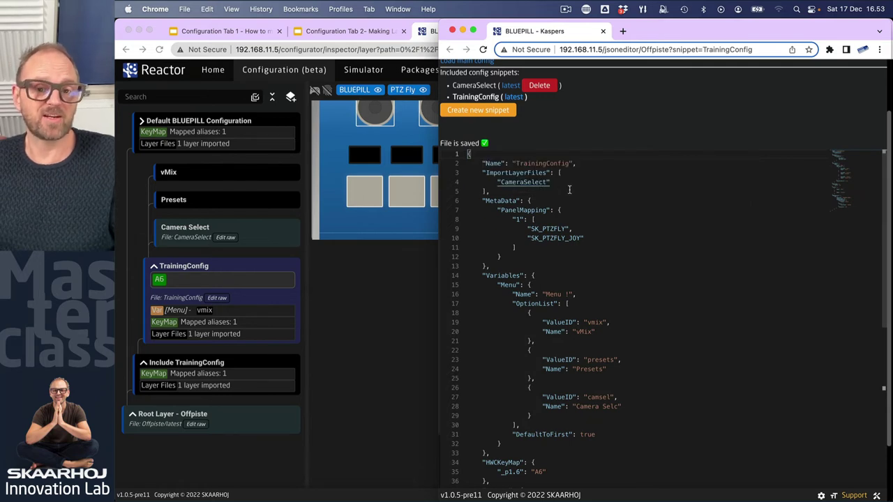
Follow the CameraSelect import to its snippet, change its Name to "Camera Select!" and save the file.
super+click(524, 183)
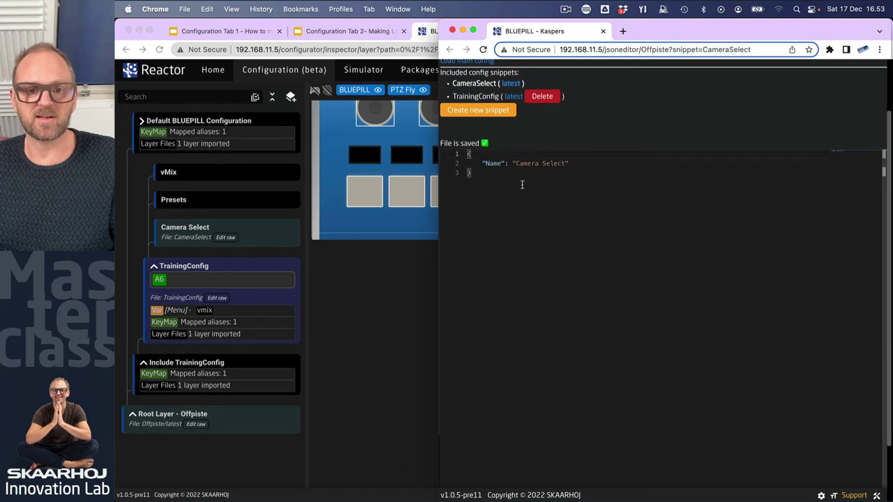
click(575, 164)
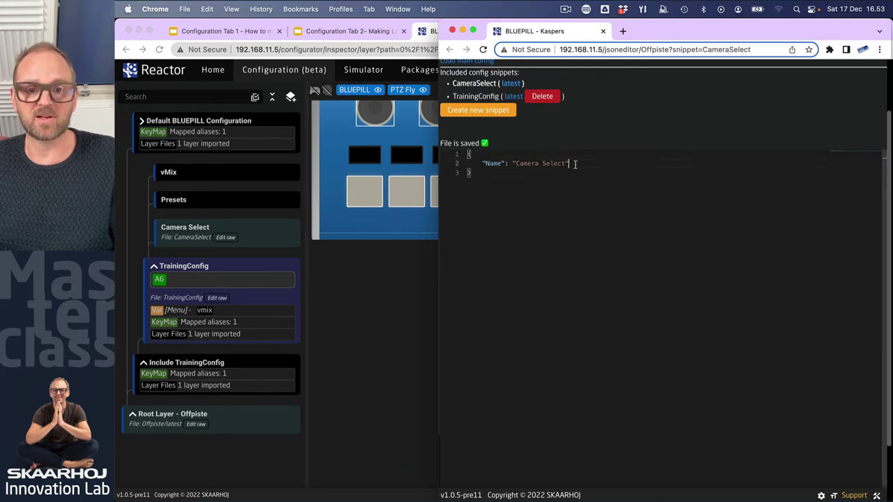
key(alt+shift+Left)
text(Select)
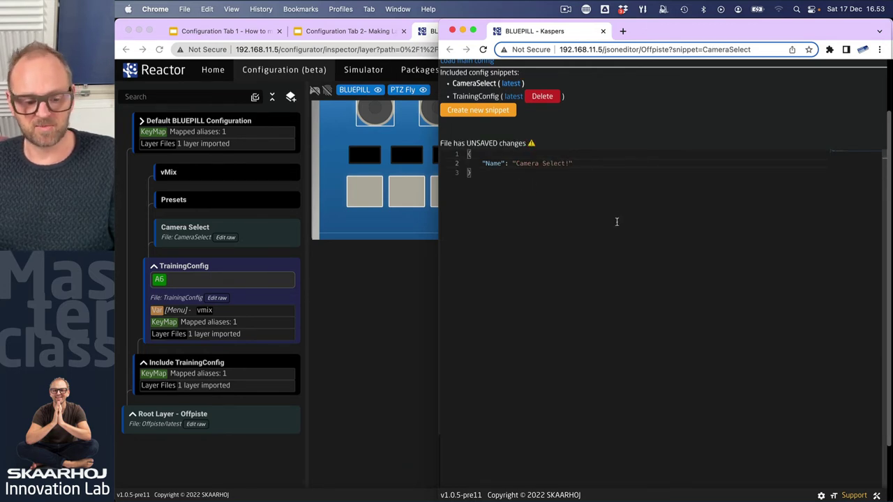
text(!)
scroll(598, 121, up, 2)
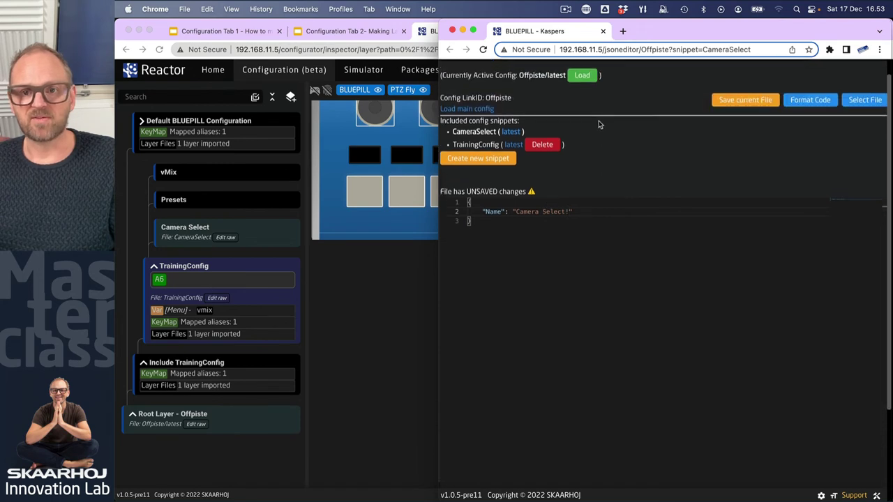
click(750, 102)
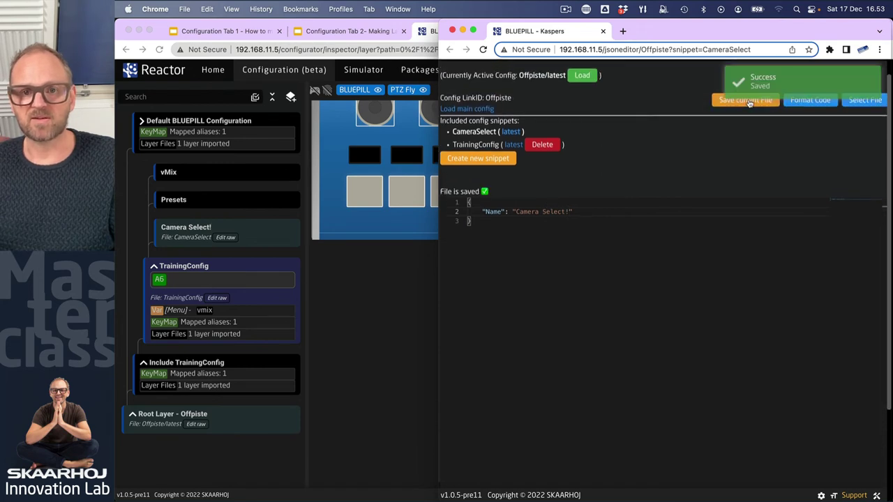
Load the active Offpiste/latest config, follow its TrainingConfig import and view the Layers and HWCBehaviors sections.
click(583, 76)
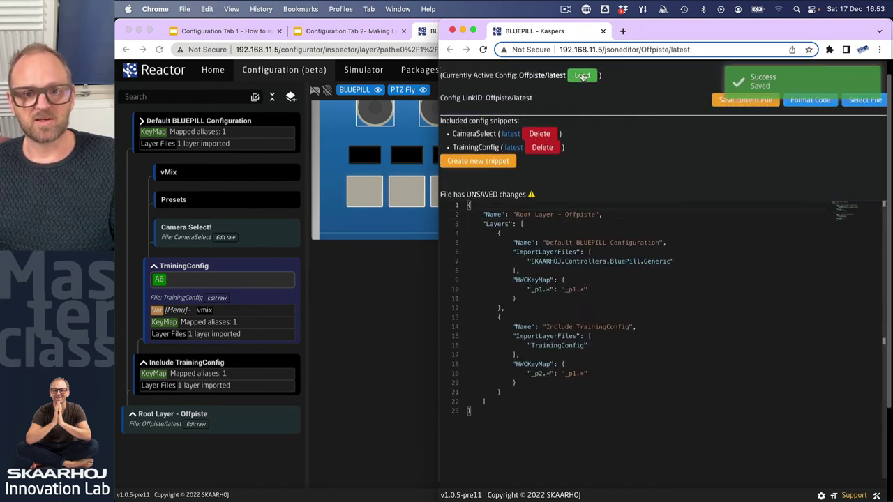
super+click(564, 346)
scroll(628, 335, down, 5)
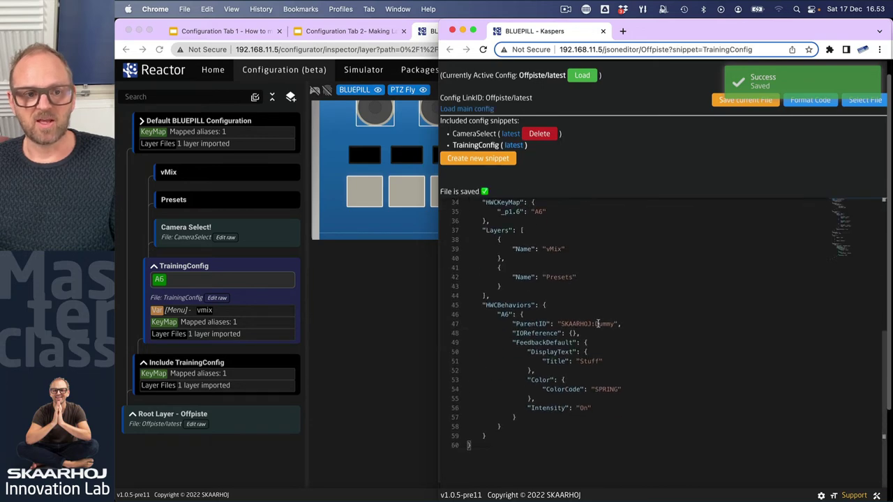
Open the raw file of the Camera Select! layer from the layer tree, view it and close it again.
click(259, 263)
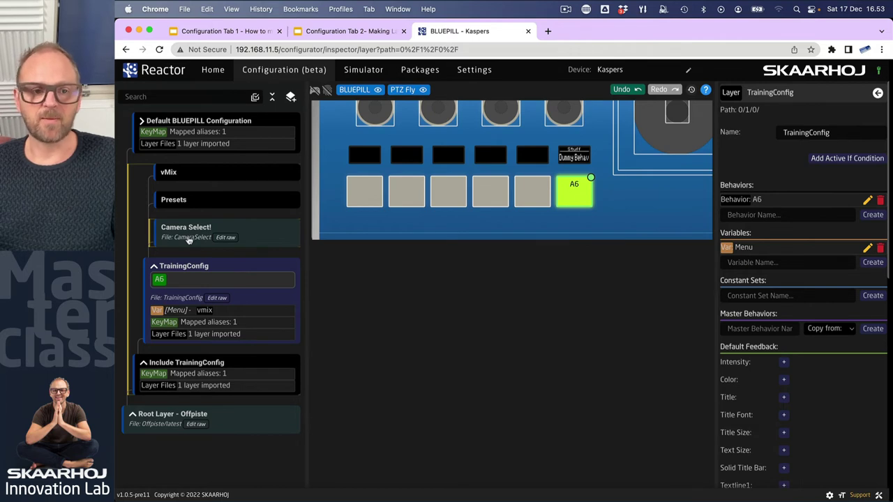
click(226, 238)
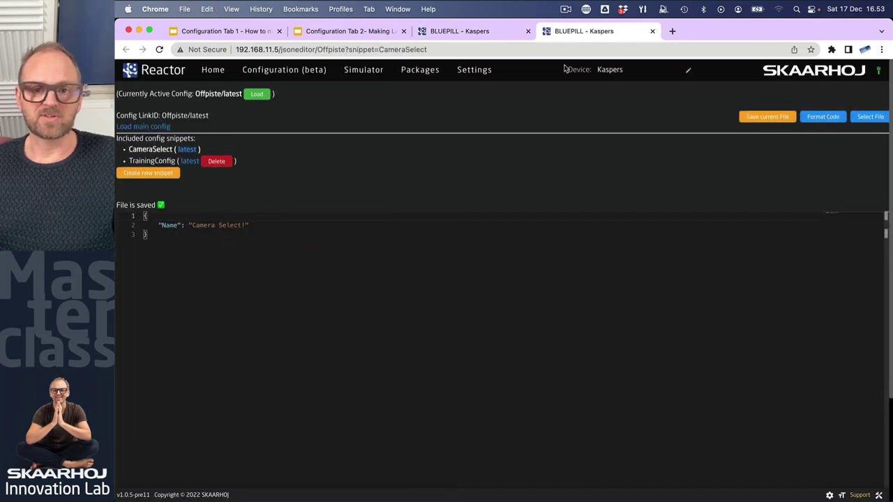
click(653, 31)
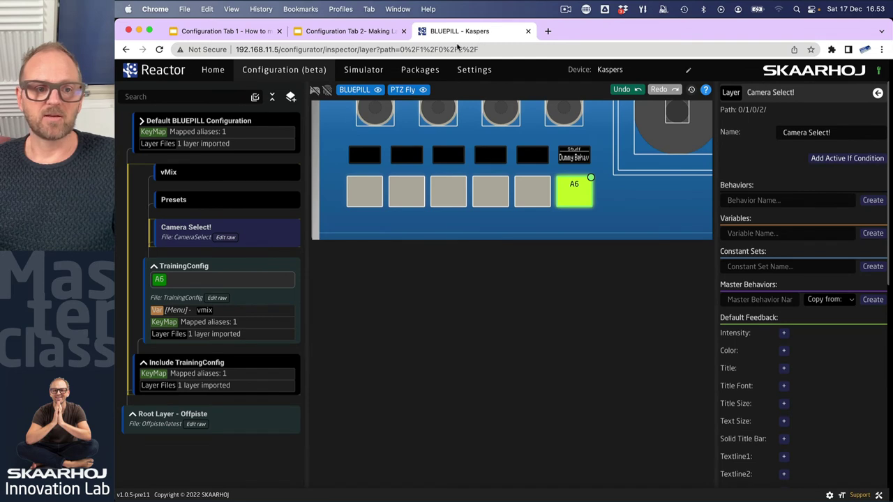
Create separate behaviors on the vMix layer for the row of six panel buttons, _p2.1 to _p2.6.
click(194, 177)
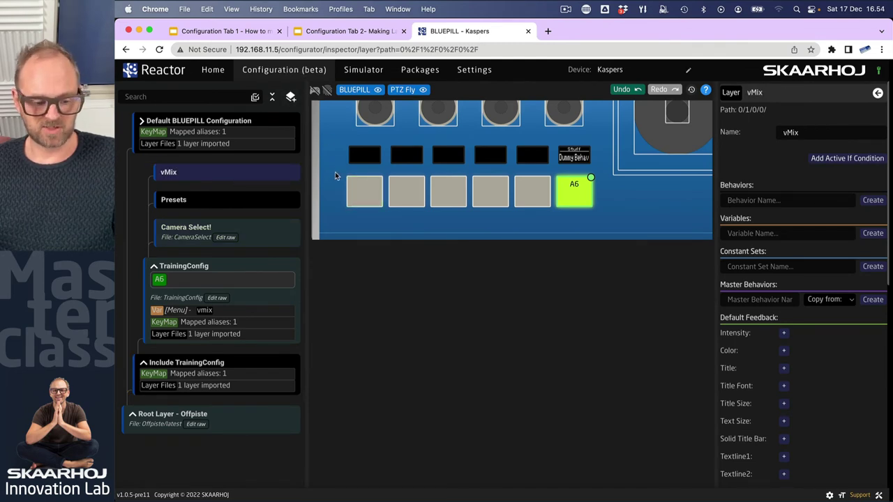
drag(334, 173, 589, 213)
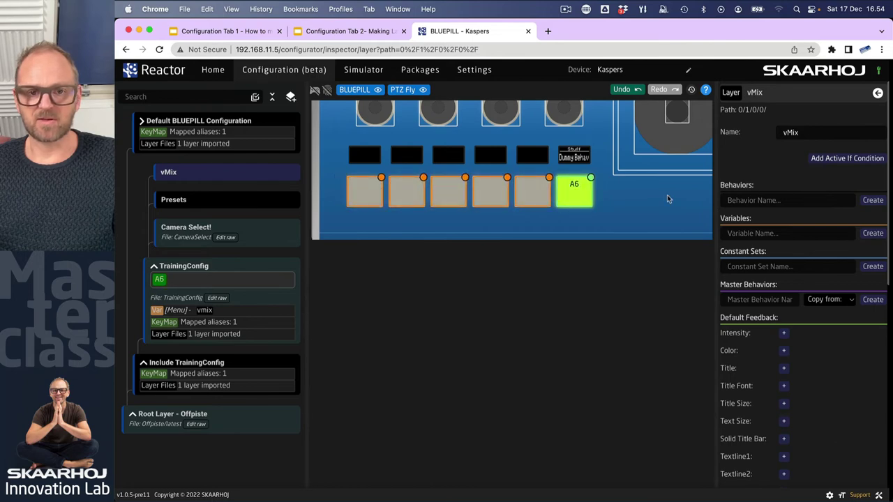
right_click(377, 206)
click(383, 205)
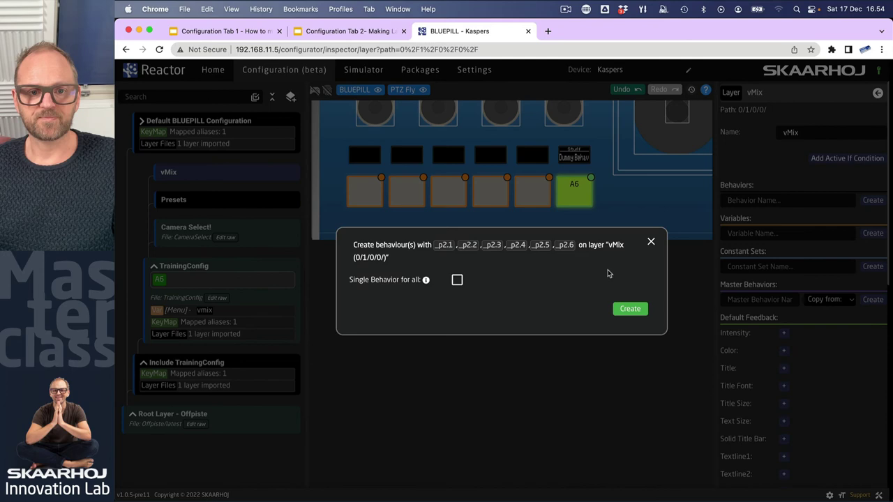
click(636, 310)
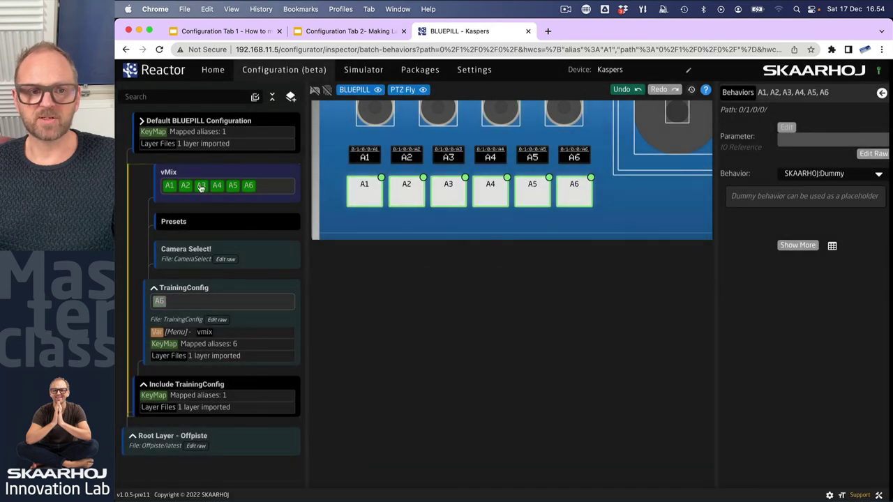
Reload the raw TrainingConfig JSON and examine the HWCBehaviors block inside the vMix layer, collapsing and expanding it.
key(super+grave)
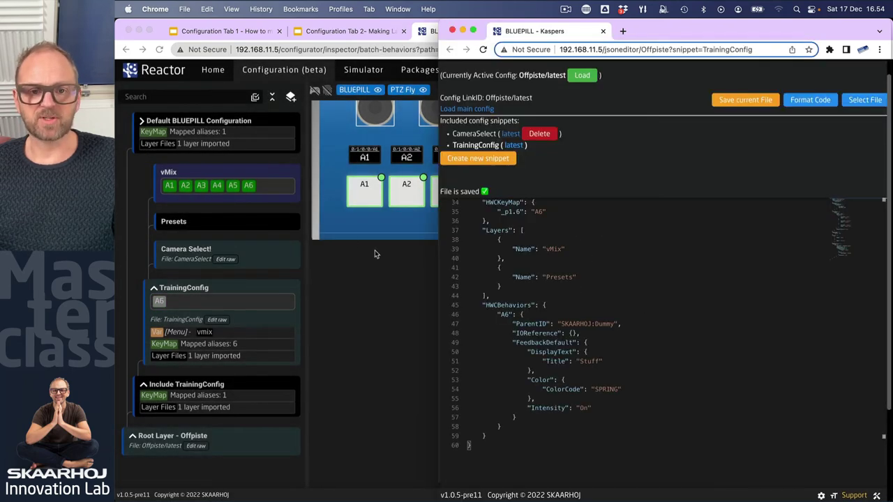
scroll(668, 303, up, 3)
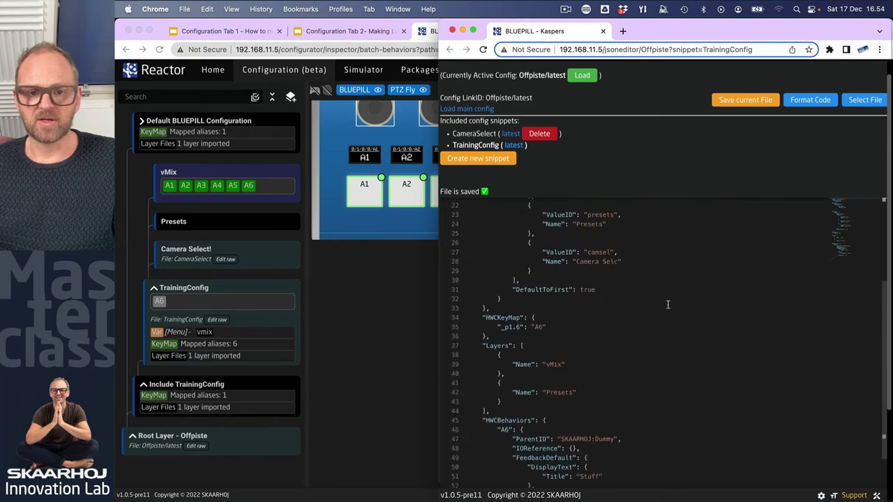
scroll(669, 303, down, 4)
key(super+r)
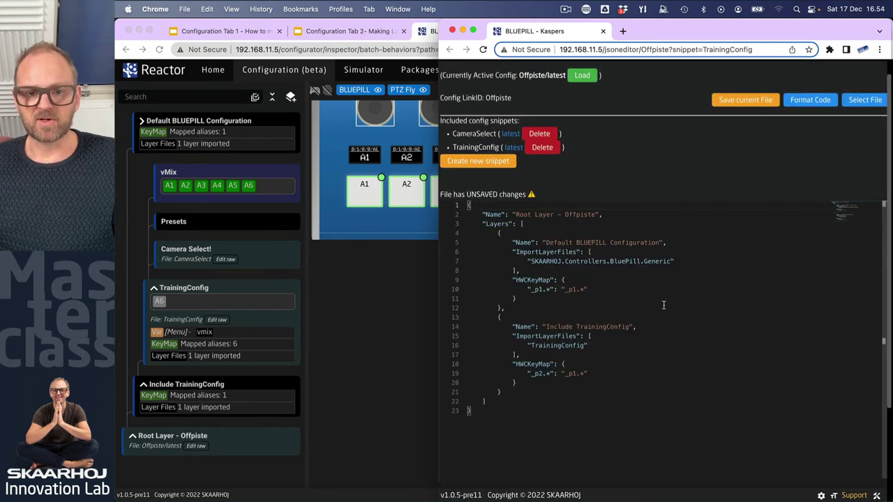
scroll(648, 305, down, 1)
scroll(605, 321, down, 10)
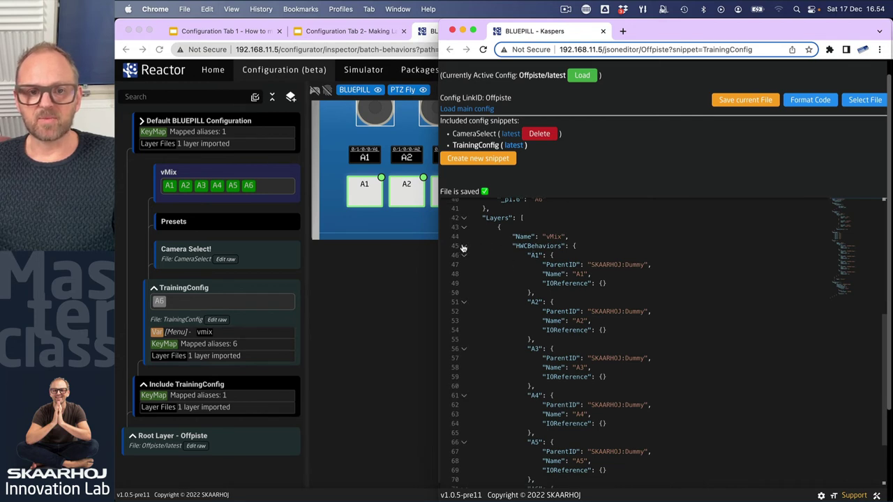
click(464, 246)
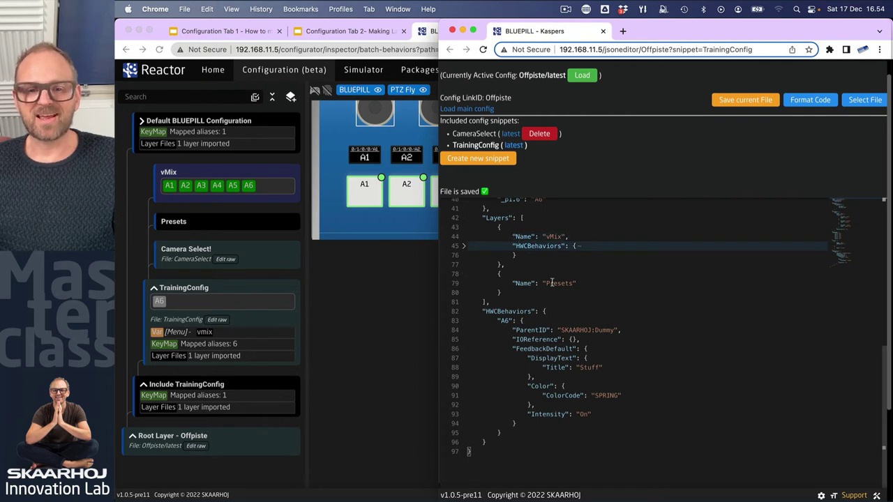
click(464, 247)
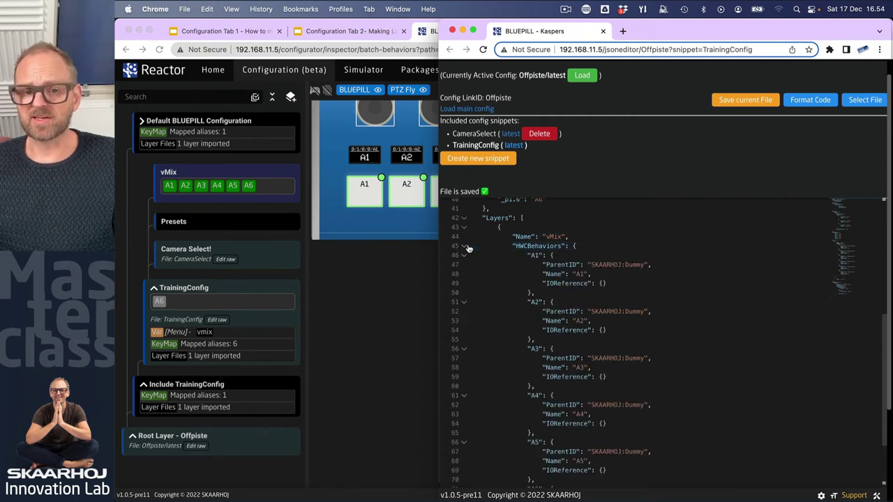
drag(517, 246, 561, 247)
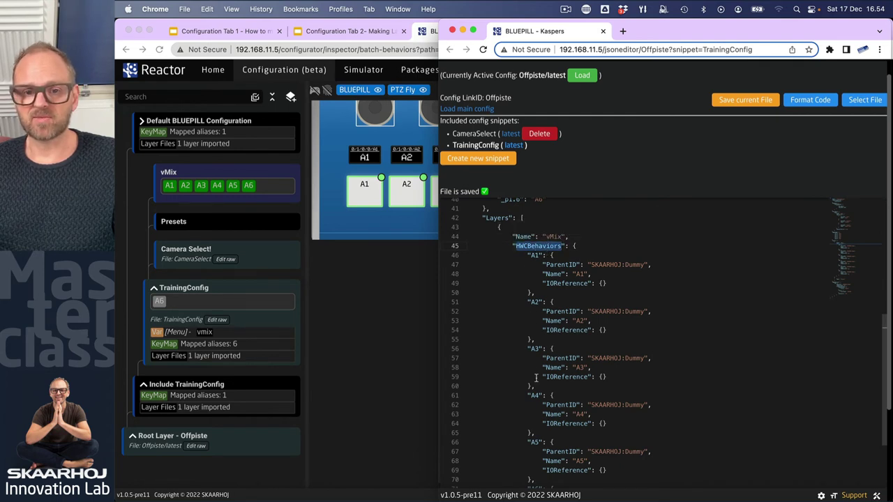
Examine the TrainingConfig JSON, comparing the vMix layer's HWCBehaviors with the top-level HWCBehaviors, the HWCKeyMap and the beginning of the file.
scroll(536, 378, down, 5)
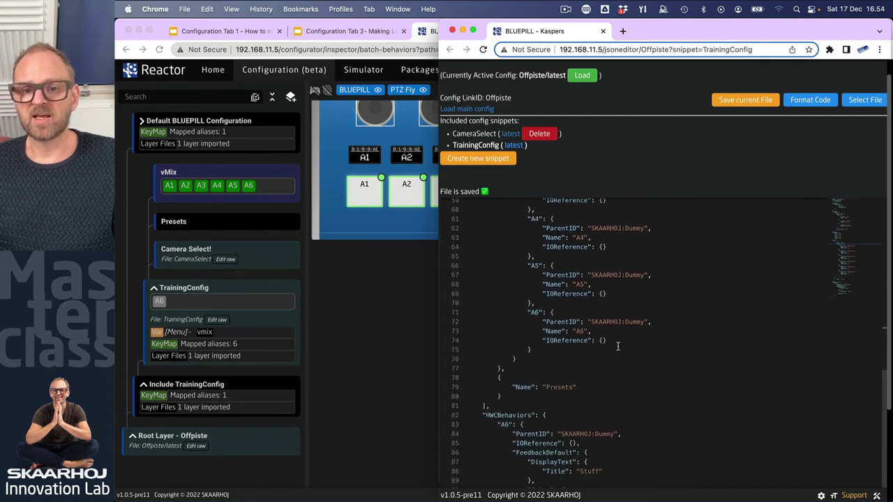
scroll(617, 346, up, 3)
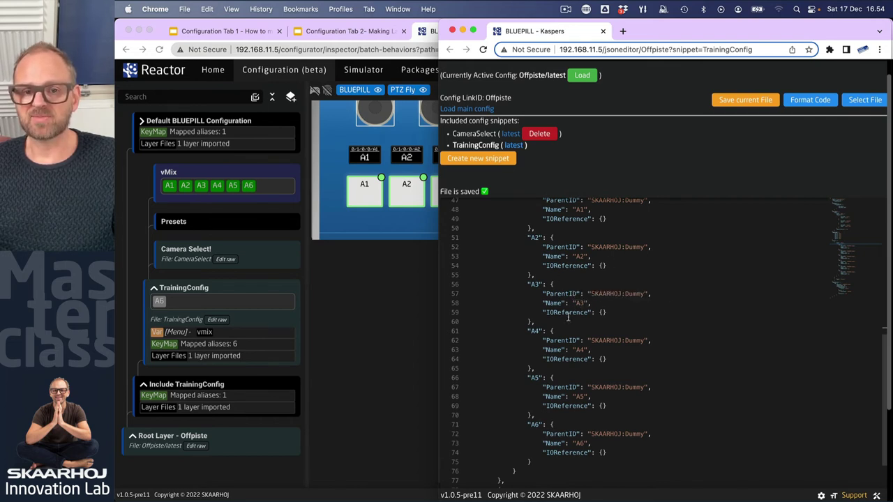
scroll(558, 314, down, 8)
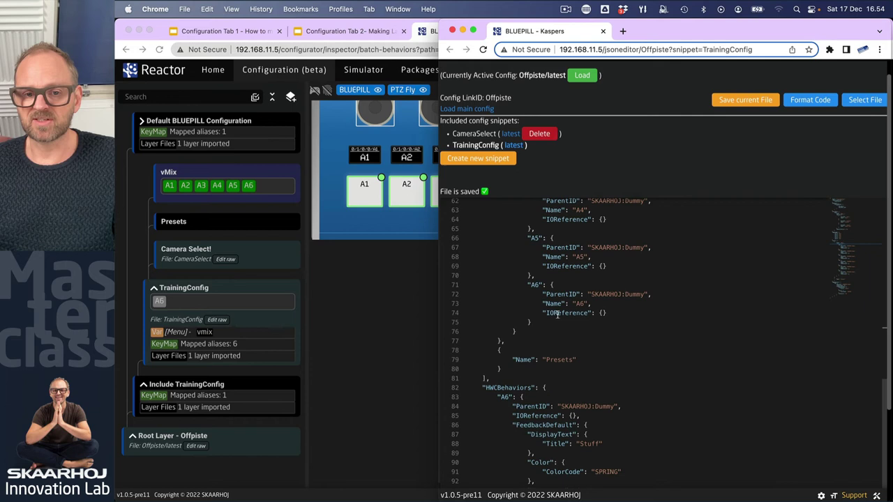
scroll(557, 315, up, 3)
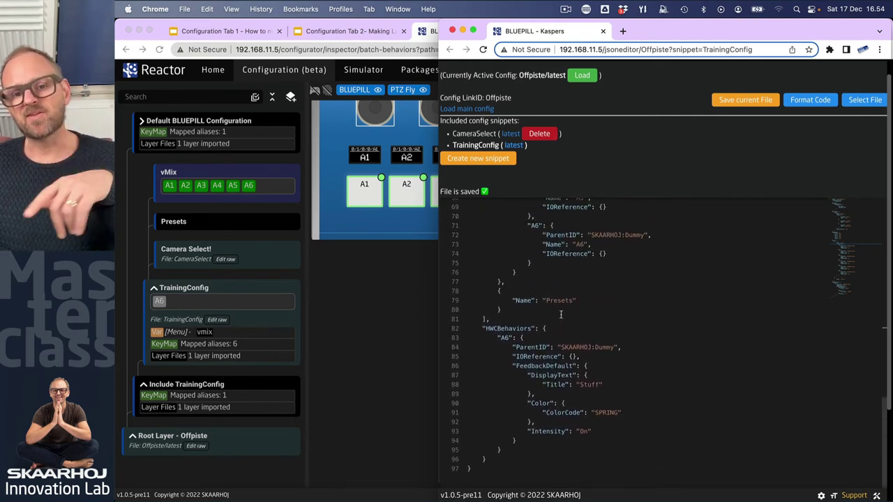
scroll(562, 315, up, 10)
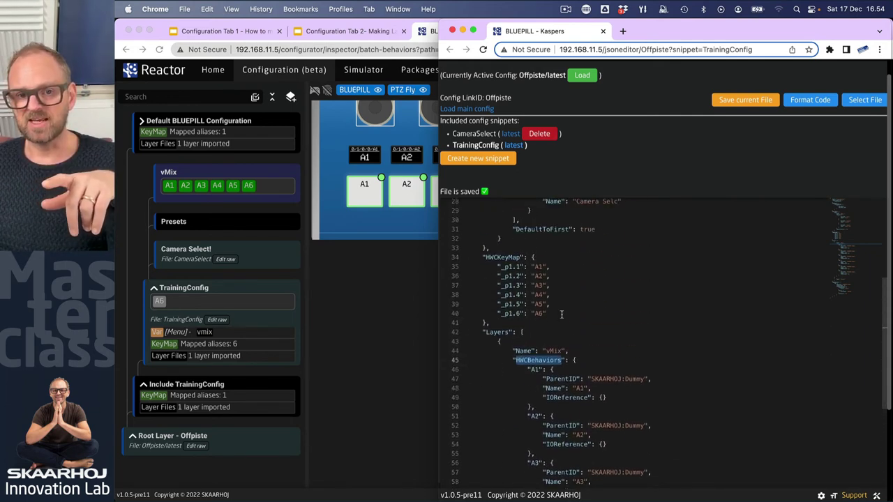
double_click(551, 314)
drag(499, 295, 517, 377)
scroll(517, 376, up, 10)
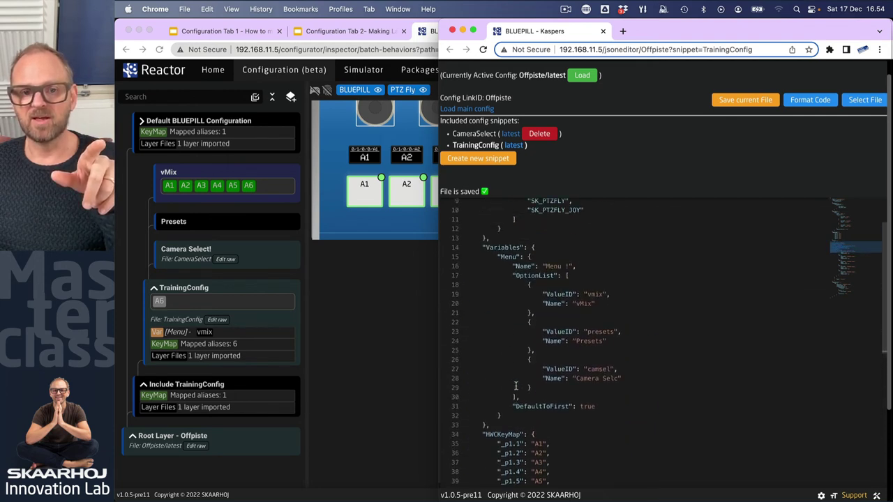
drag(468, 222, 508, 372)
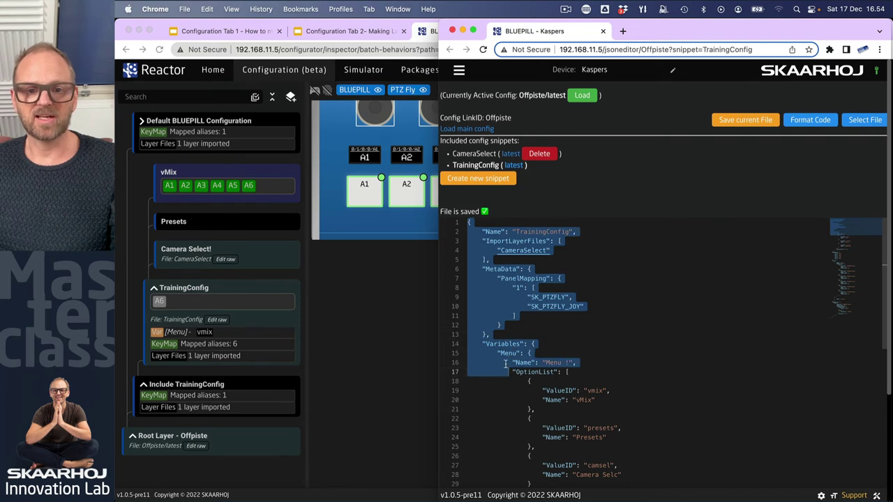
click(506, 364)
Copy the whole top-level Variables block containing the Menu variable from the TrainingConfig JSON.
scroll(536, 351, down, 5)
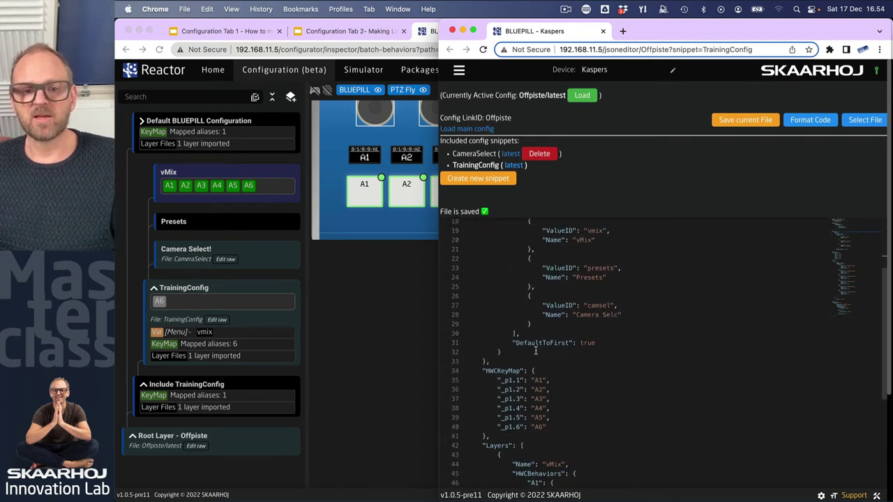
scroll(536, 351, down, 1)
shift+click(495, 339)
scroll(526, 338, up, 5)
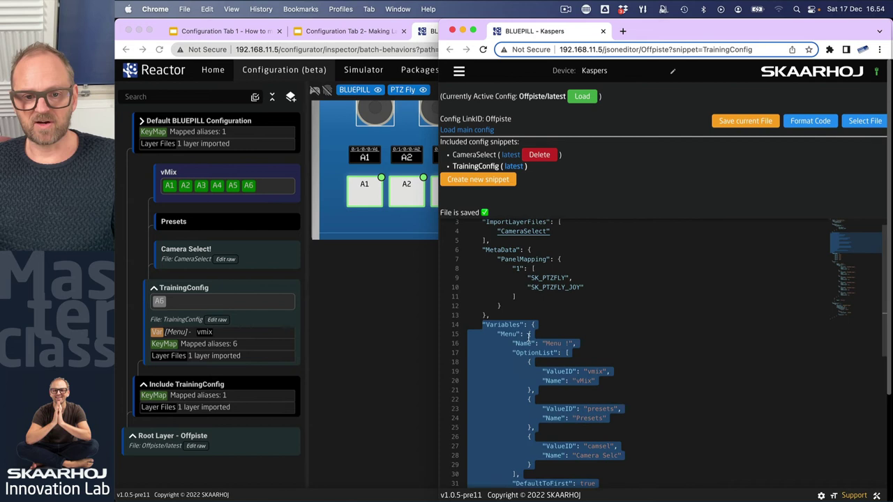
Insert the copied Variables block into the vMix layer directly below its Name line, and save the formatted TrainingConfig file.
scroll(585, 363, down, 8)
click(584, 363)
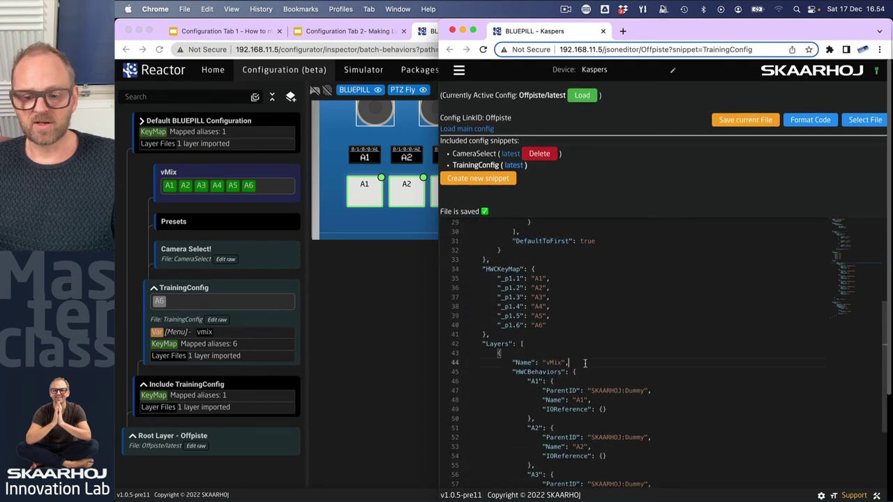
key(super+v)
key(super+z)
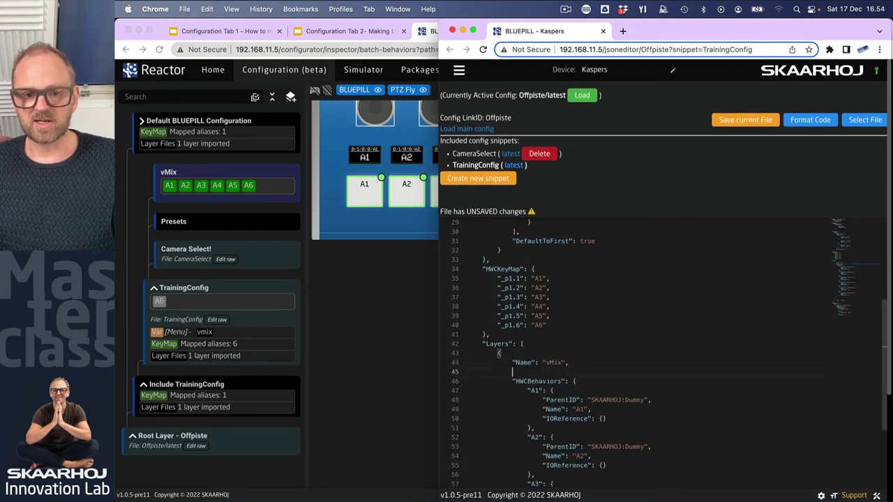
key(ctrl+space)
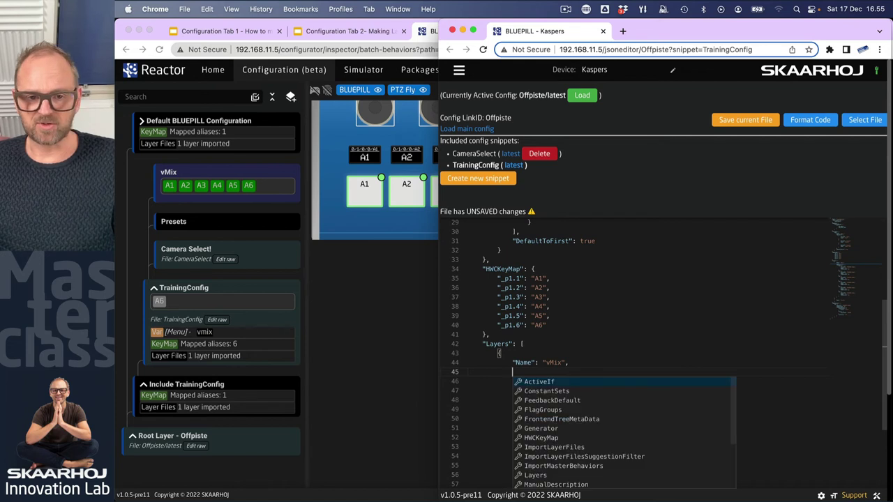
scroll(631, 423, down, 3)
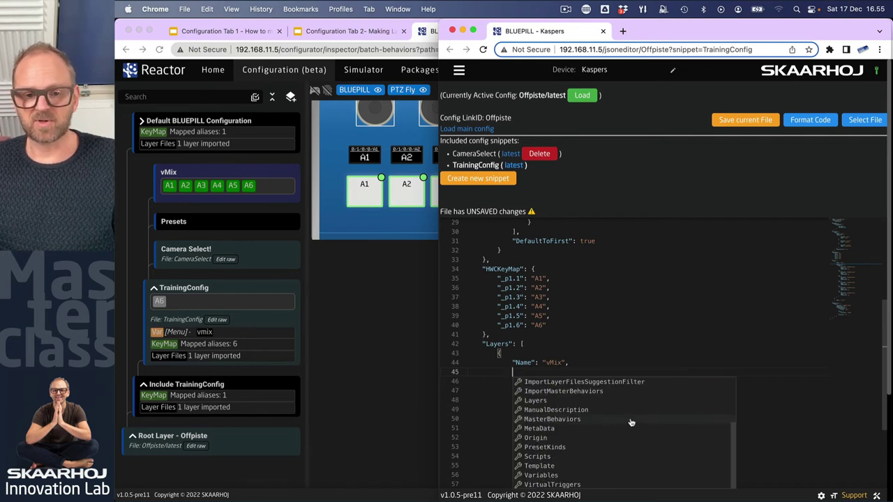
click(556, 480)
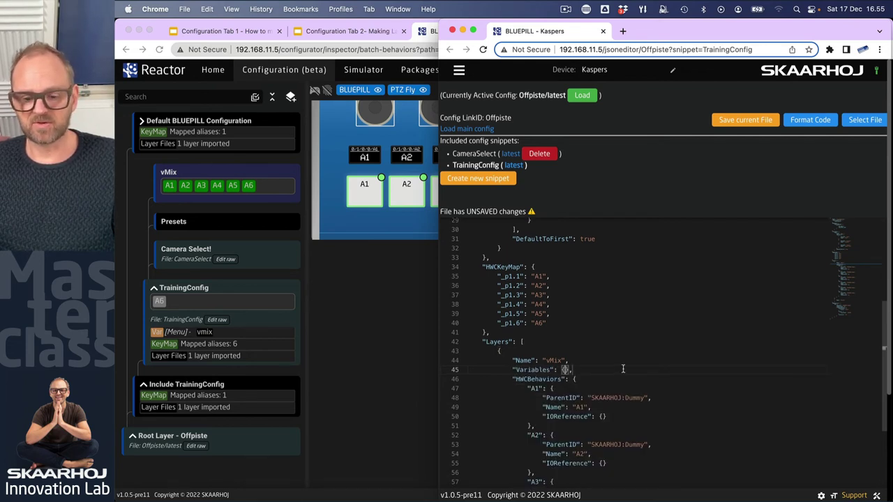
drag(566, 370, 512, 369)
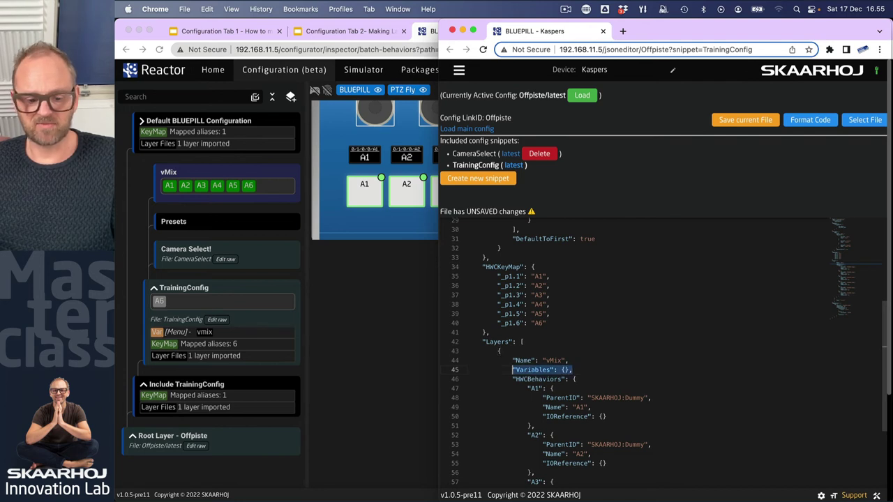
key(super+v)
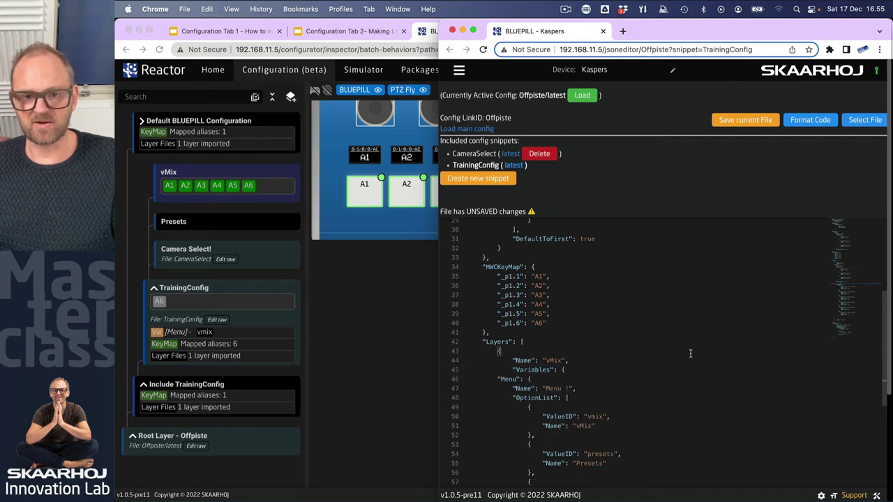
click(822, 122)
click(758, 122)
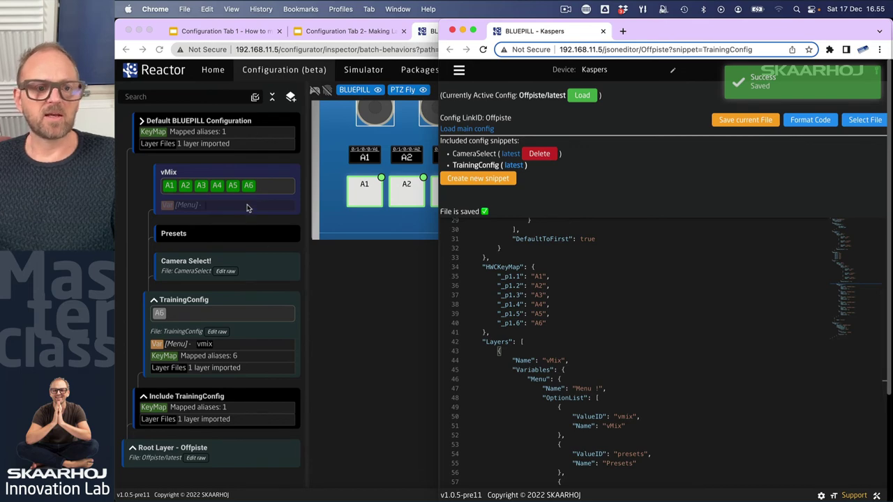
Compare the pasted JSON with the layer tree and open the vMix layer's Menu variable in the configuration inspector.
key(super+w)
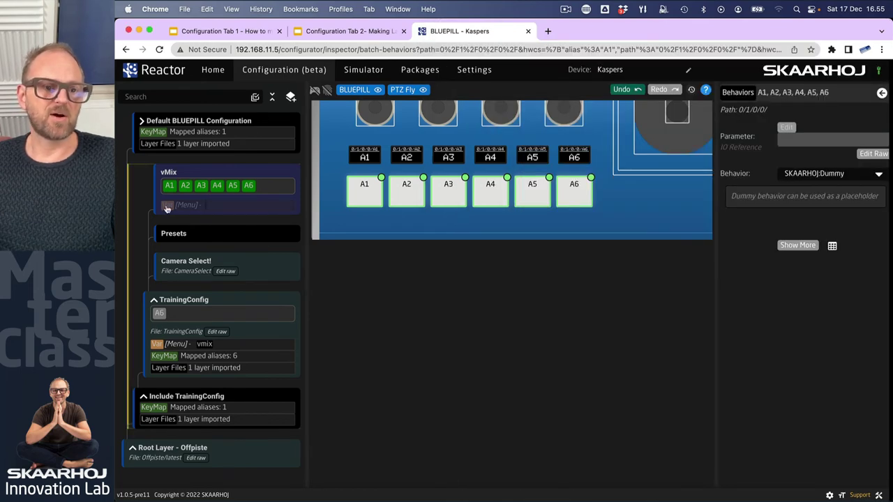
click(238, 210)
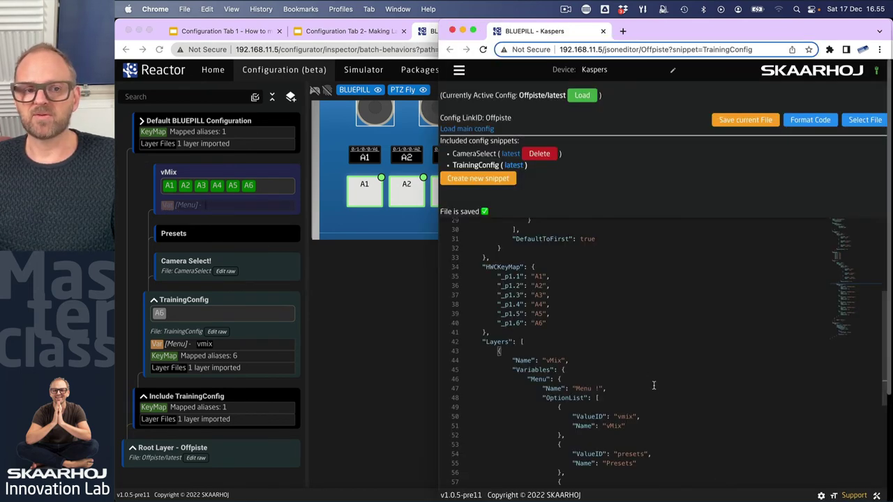
scroll(654, 386, down, 5)
scroll(654, 386, up, 4)
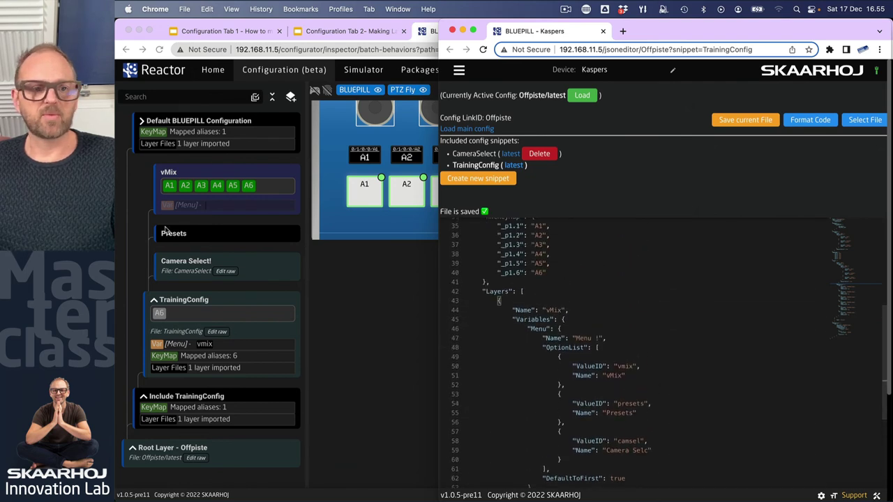
key(super+w)
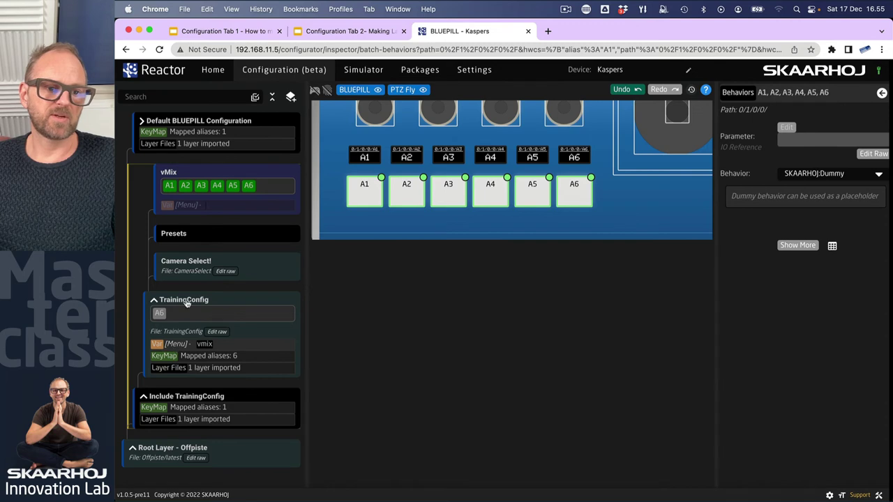
click(186, 205)
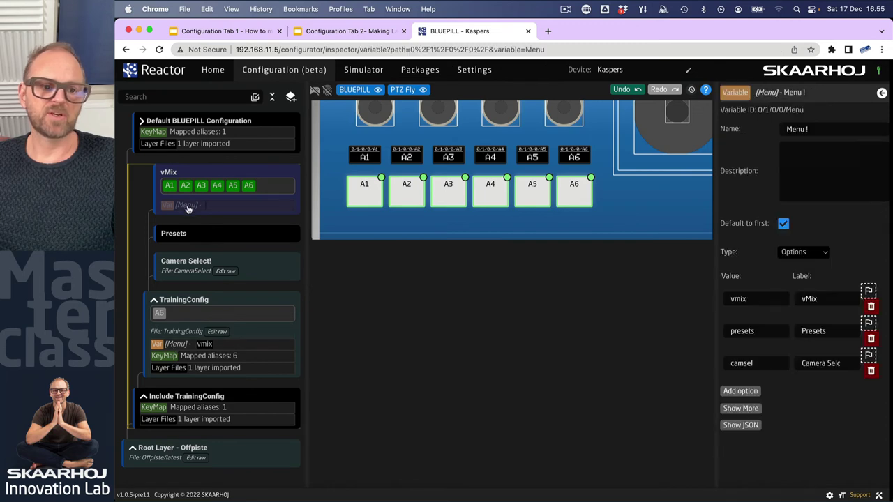
Show the additional settings of the vMix layer's Menu variable, enable Always define and disable it again.
click(742, 391)
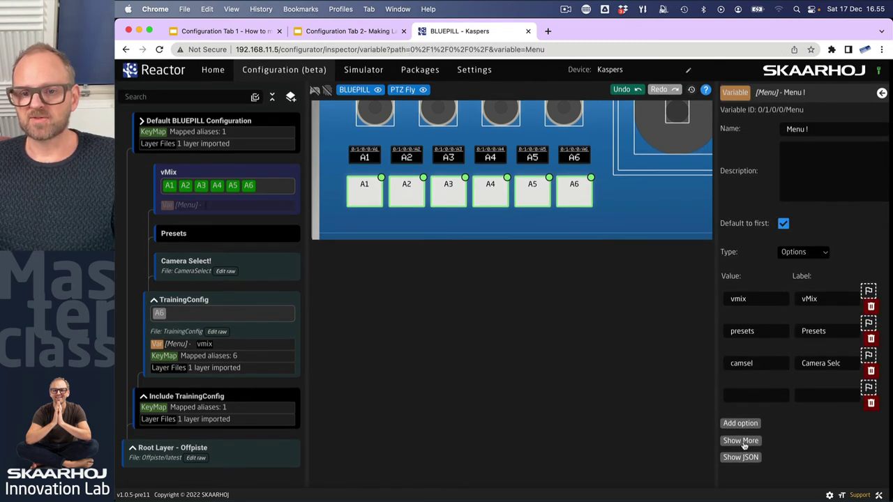
click(741, 441)
click(868, 404)
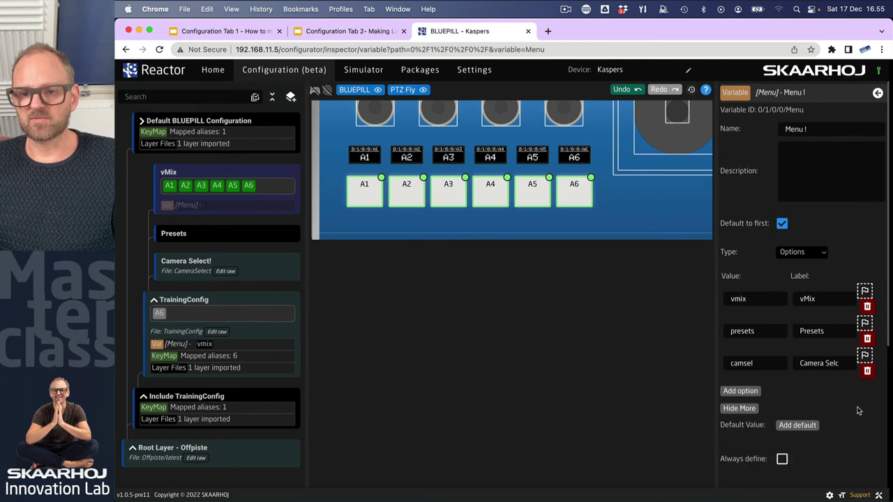
scroll(858, 411, down, 3)
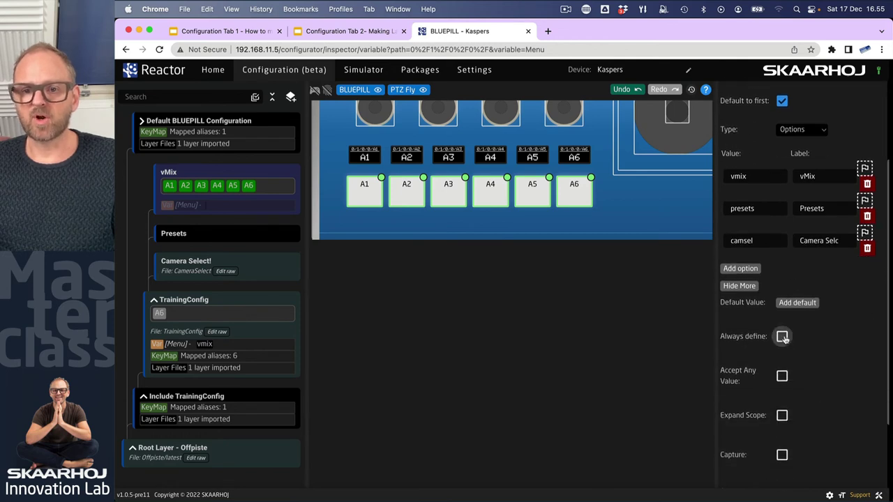
click(782, 336)
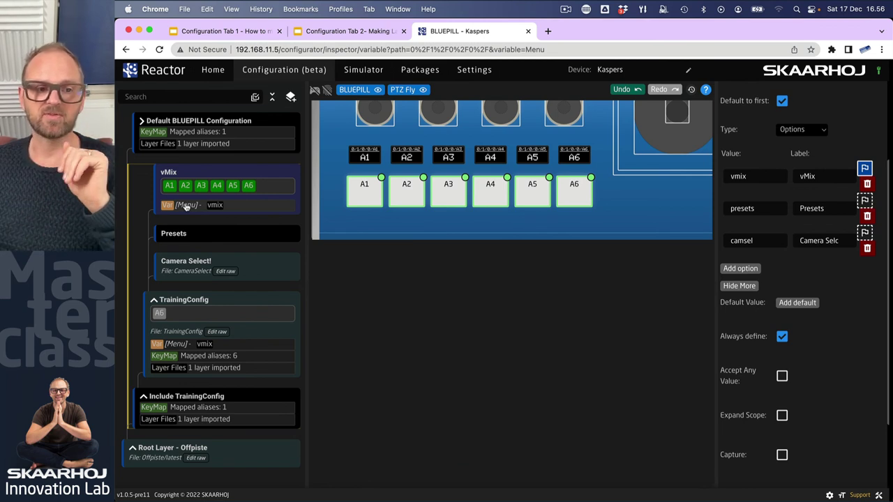
click(782, 336)
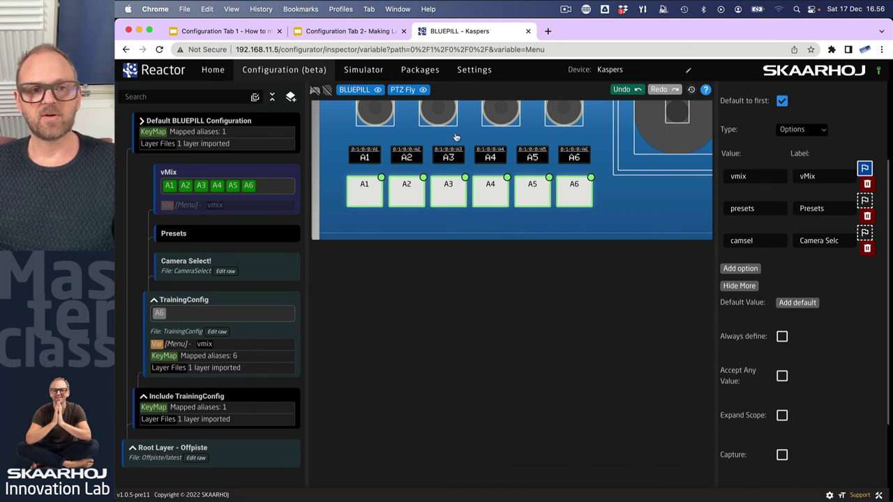
Return to the raw TrainingConfig JSON and collapse the Variables block inside the vMix layer.
key(super+grave)
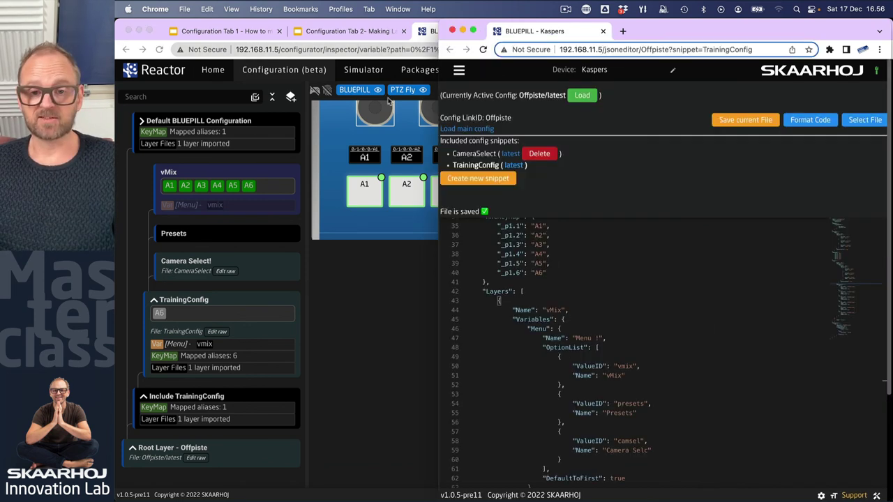
click(464, 320)
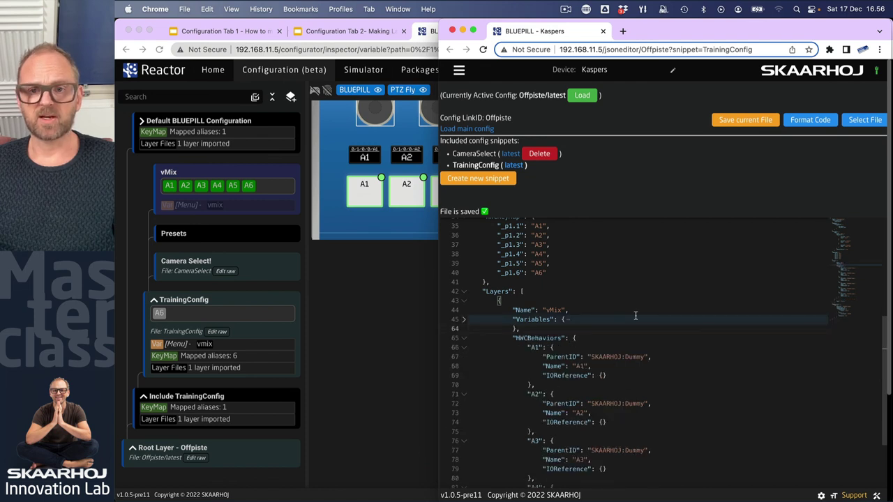